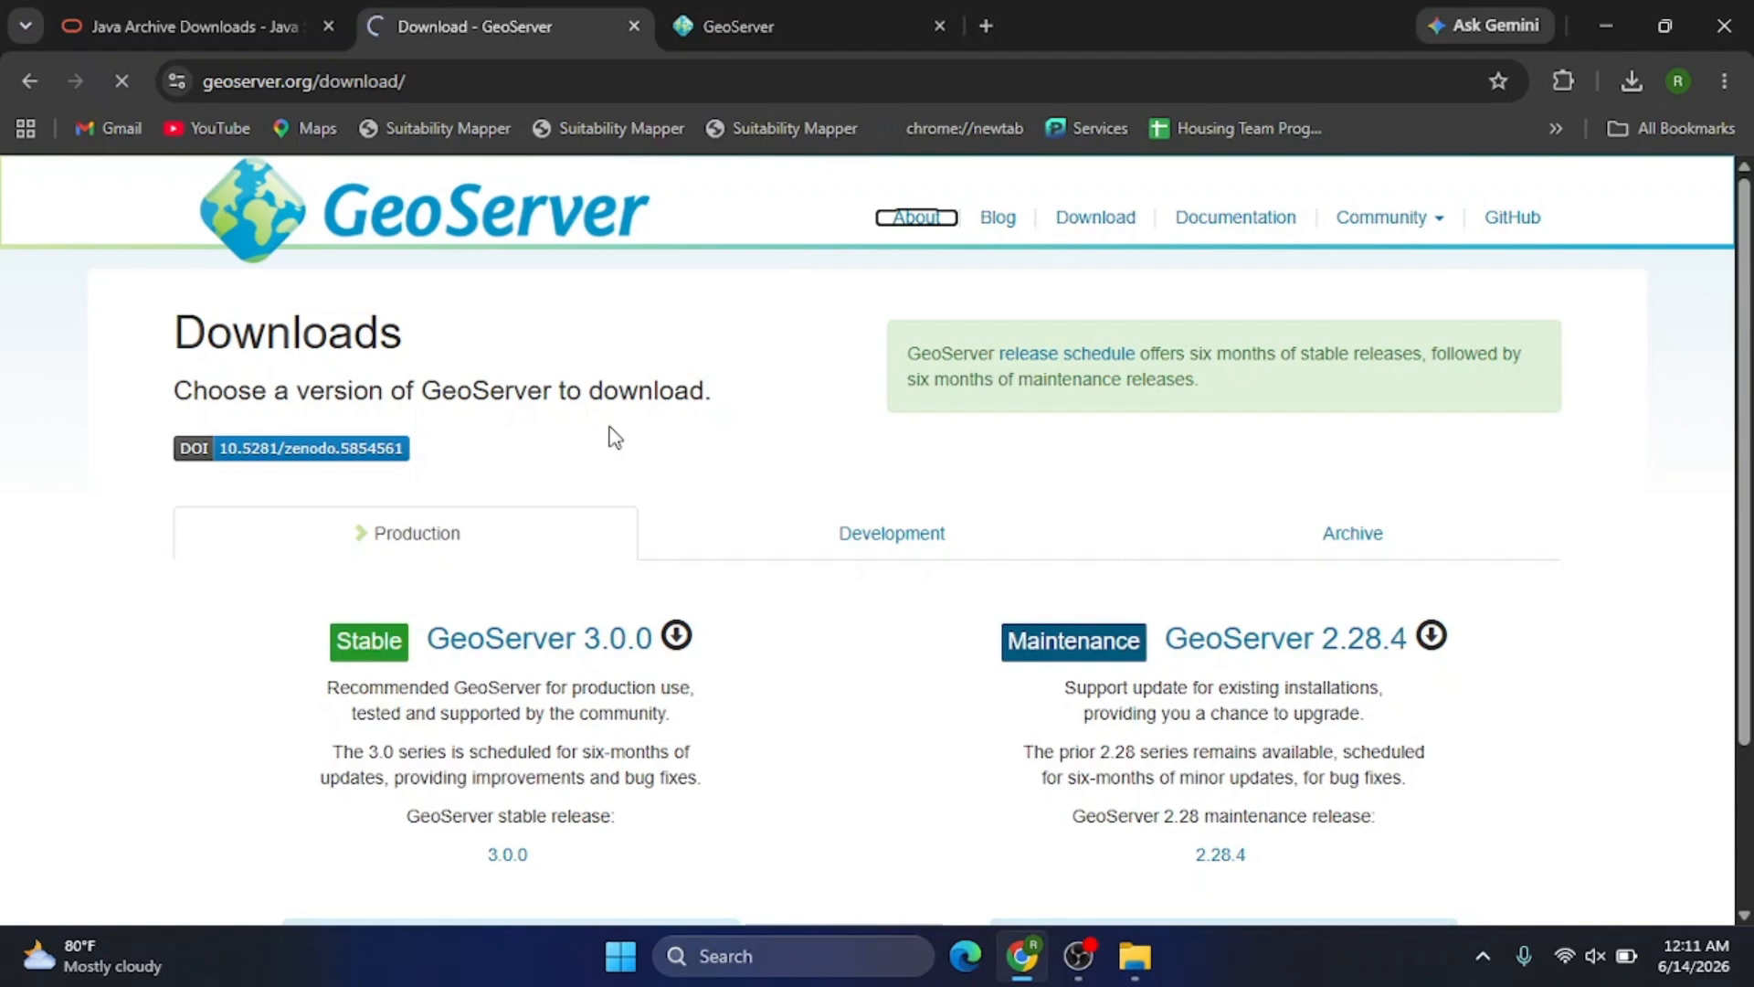
- Open the stable GeoServer 3.0.0 release page from the Downloads page and close the extra browser tabs
left_click(985, 26)
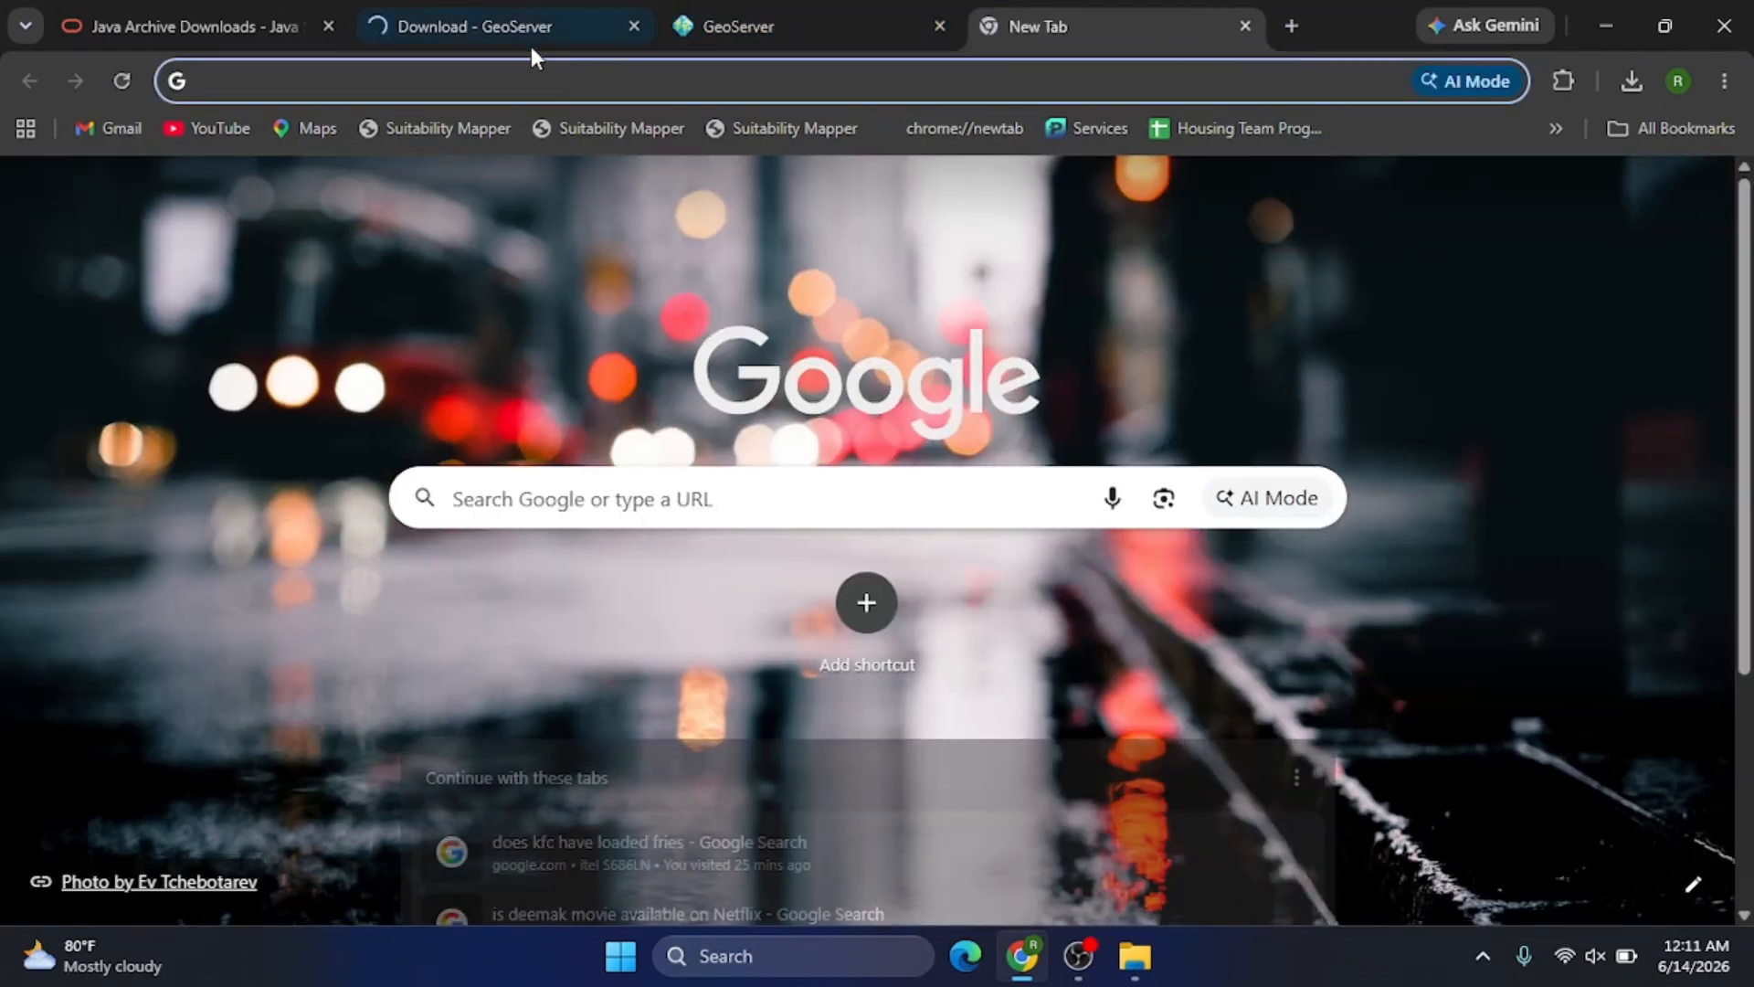
left_click(523, 35)
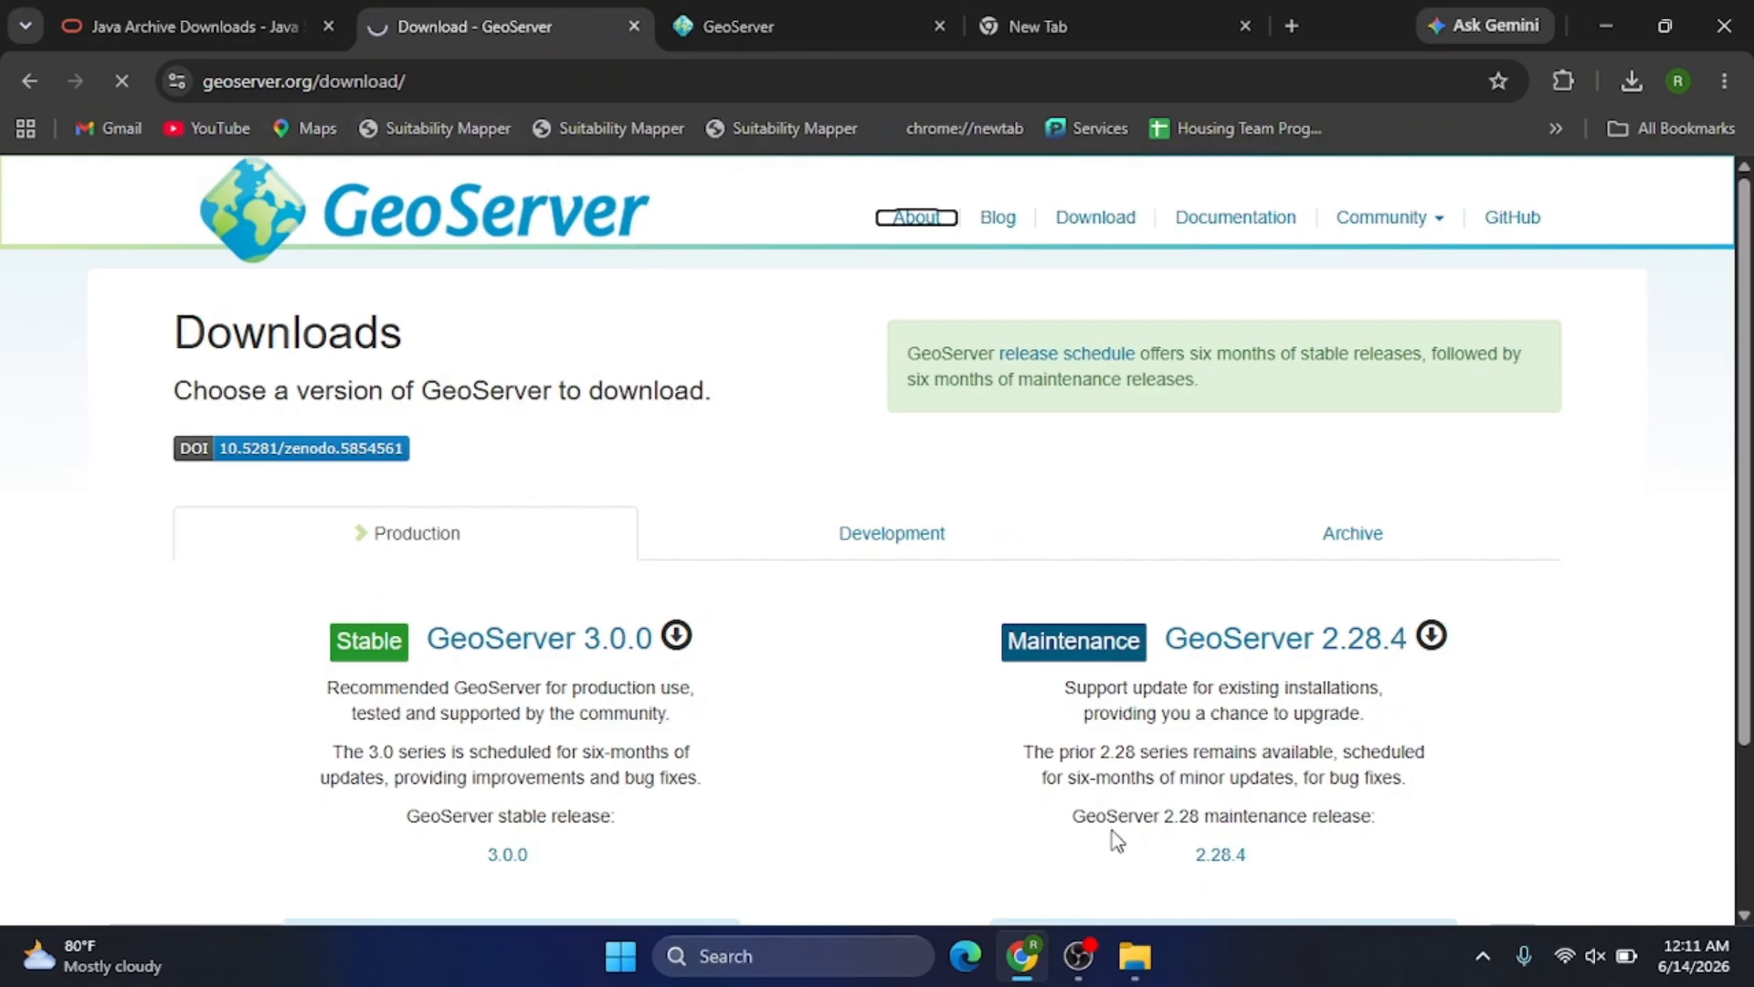
scroll(1103, 758, "down", 1)
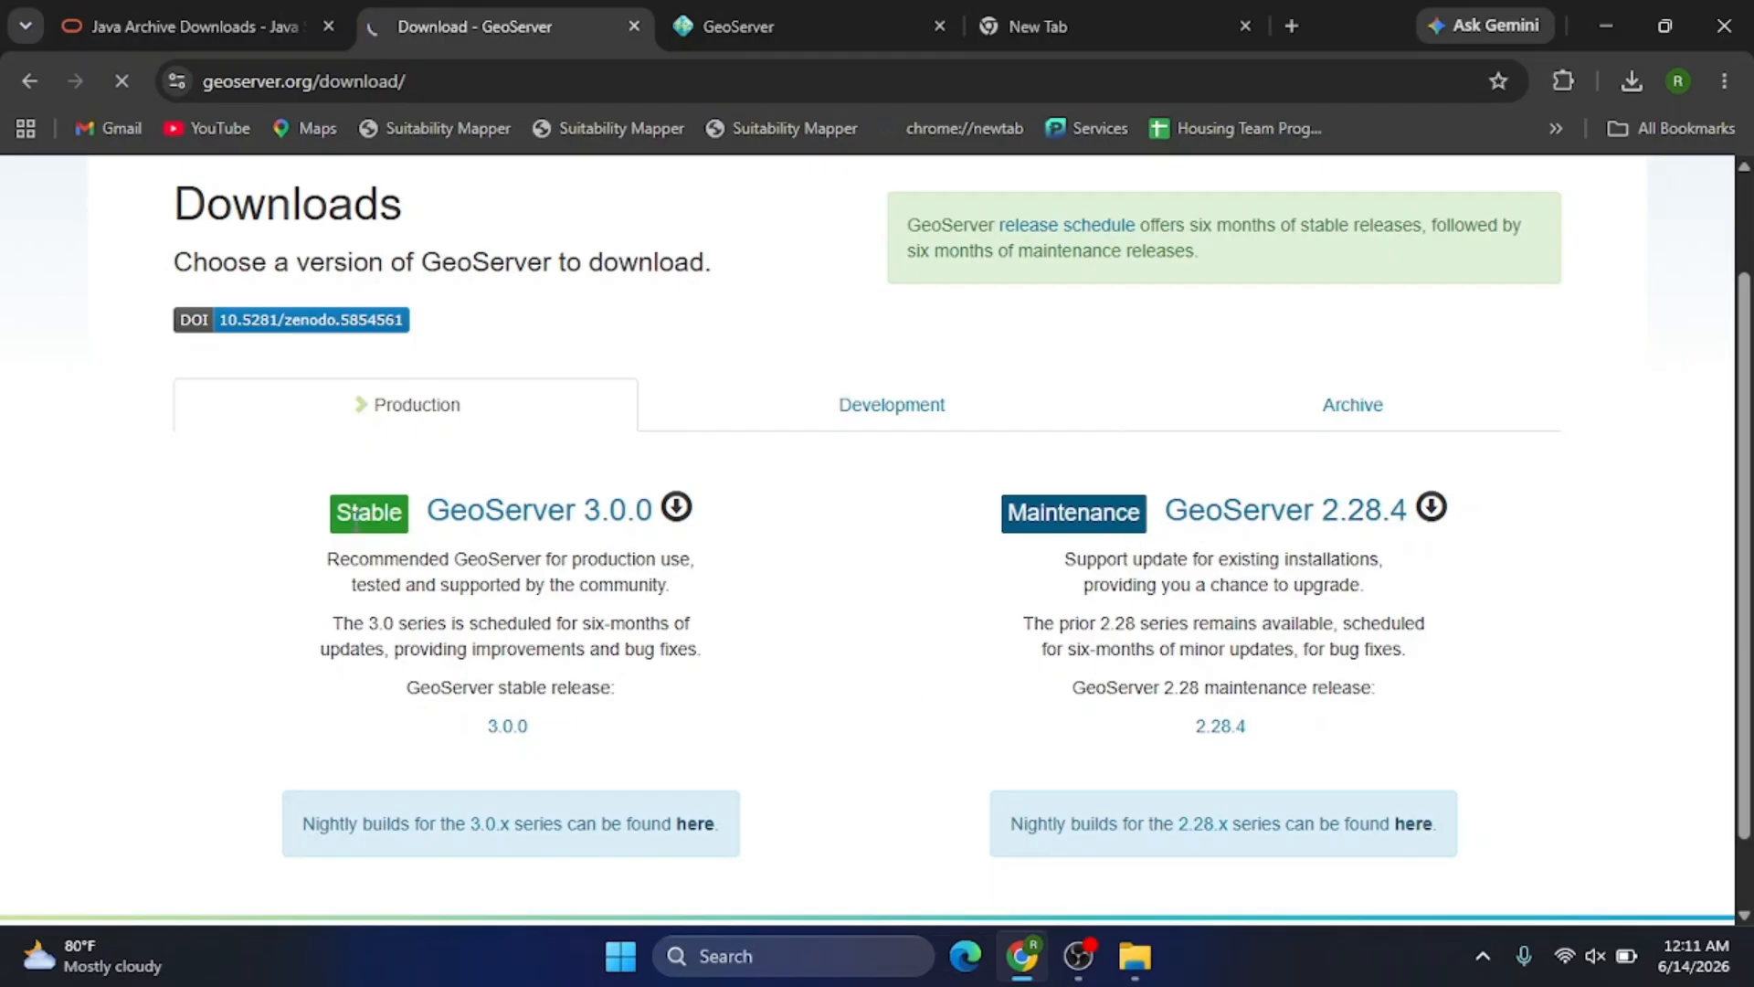
left_click(511, 528)
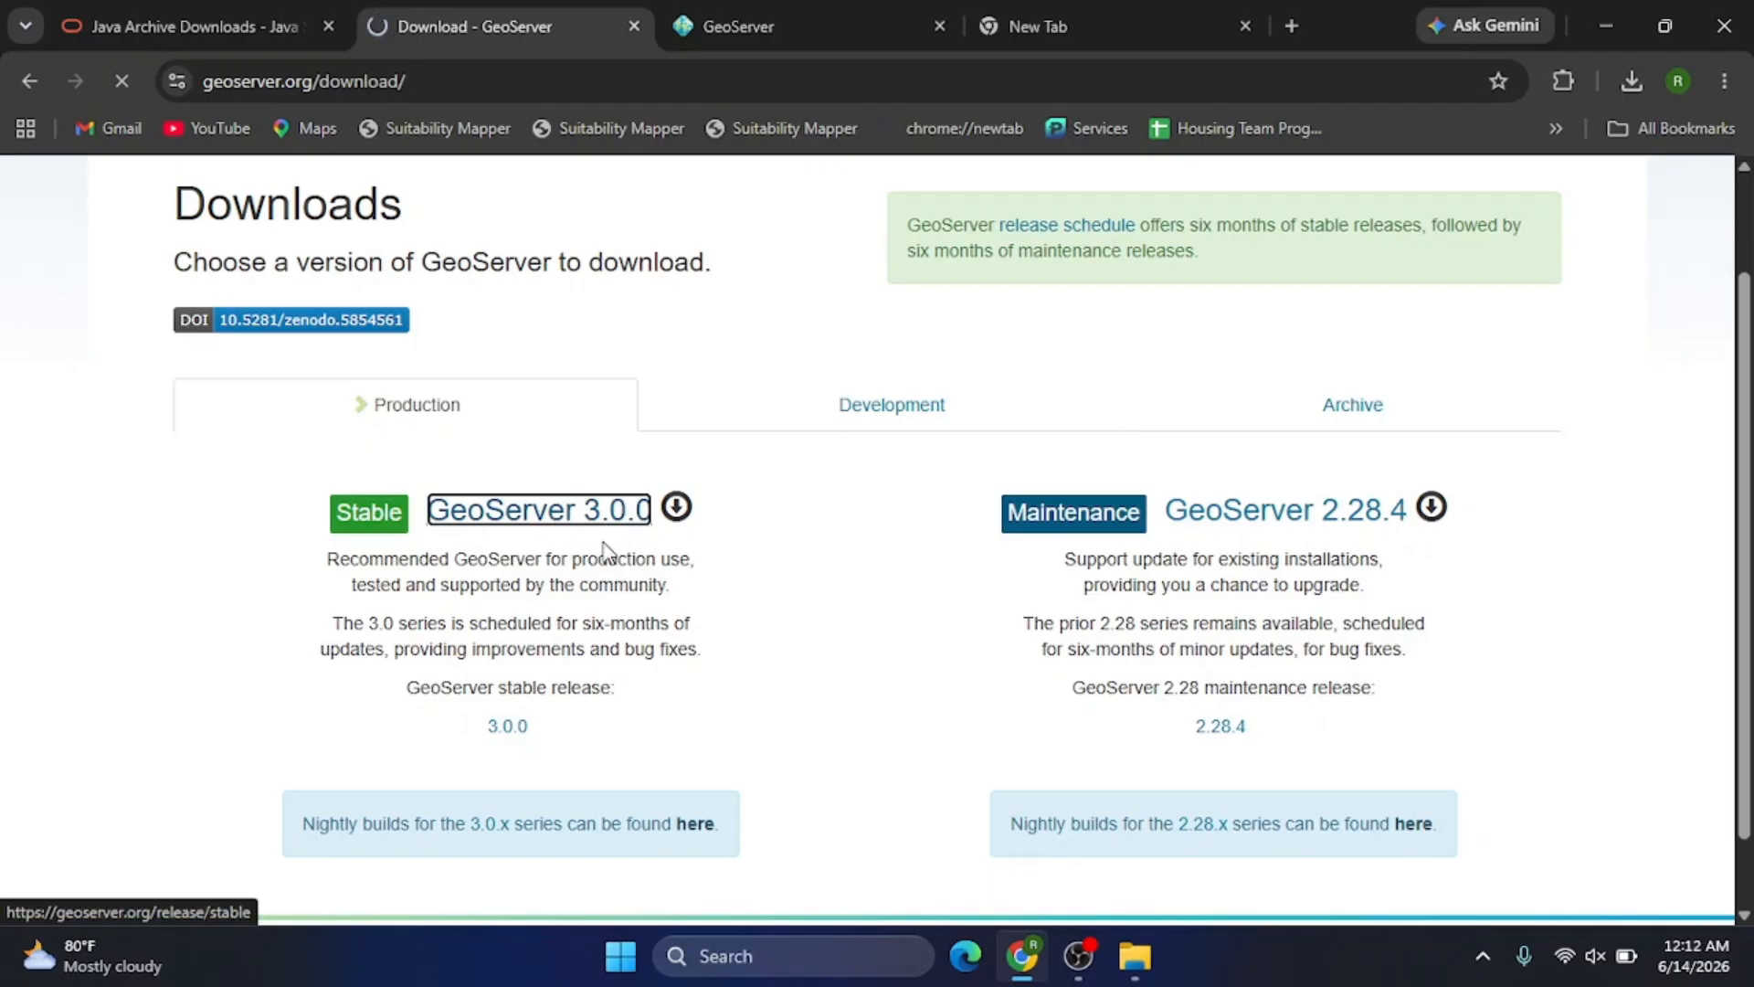
left_click(939, 26)
left_click(939, 25)
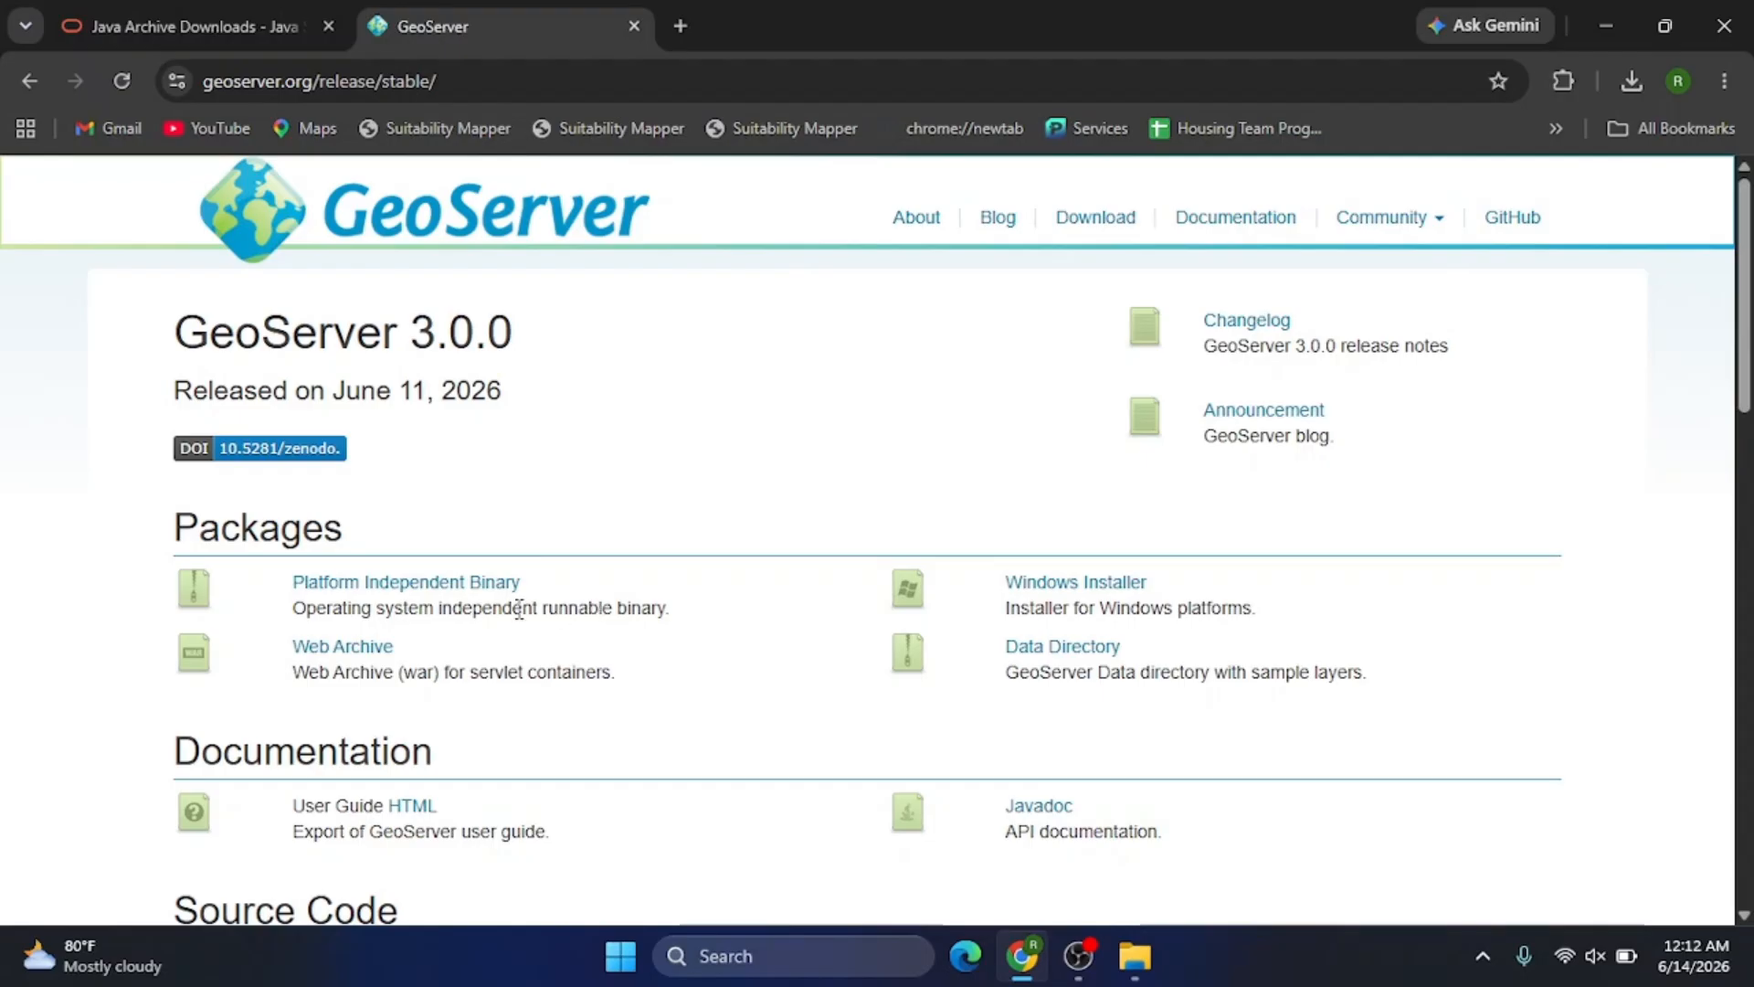
- Examine the Java SE Development Kit 17.0.12 downloads on Oracle's archive page and highlight the Windows x64 MSI Installer row
left_click(201, 25)
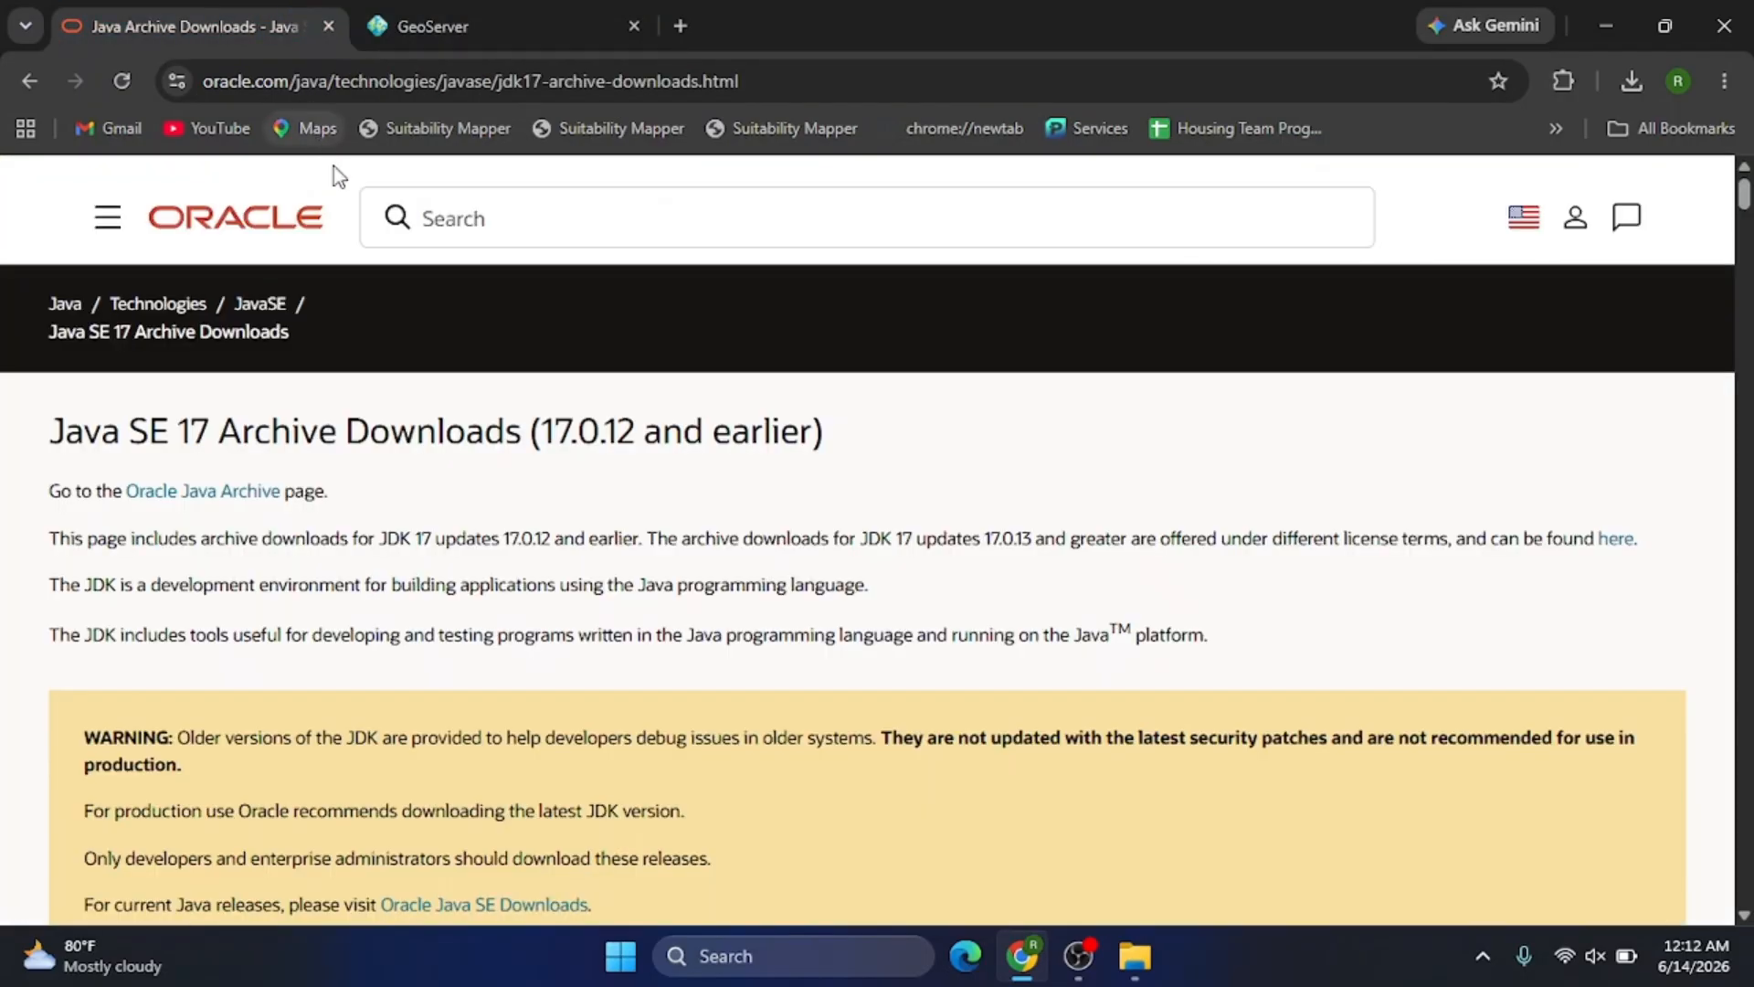
scroll(393, 415, "down", 3)
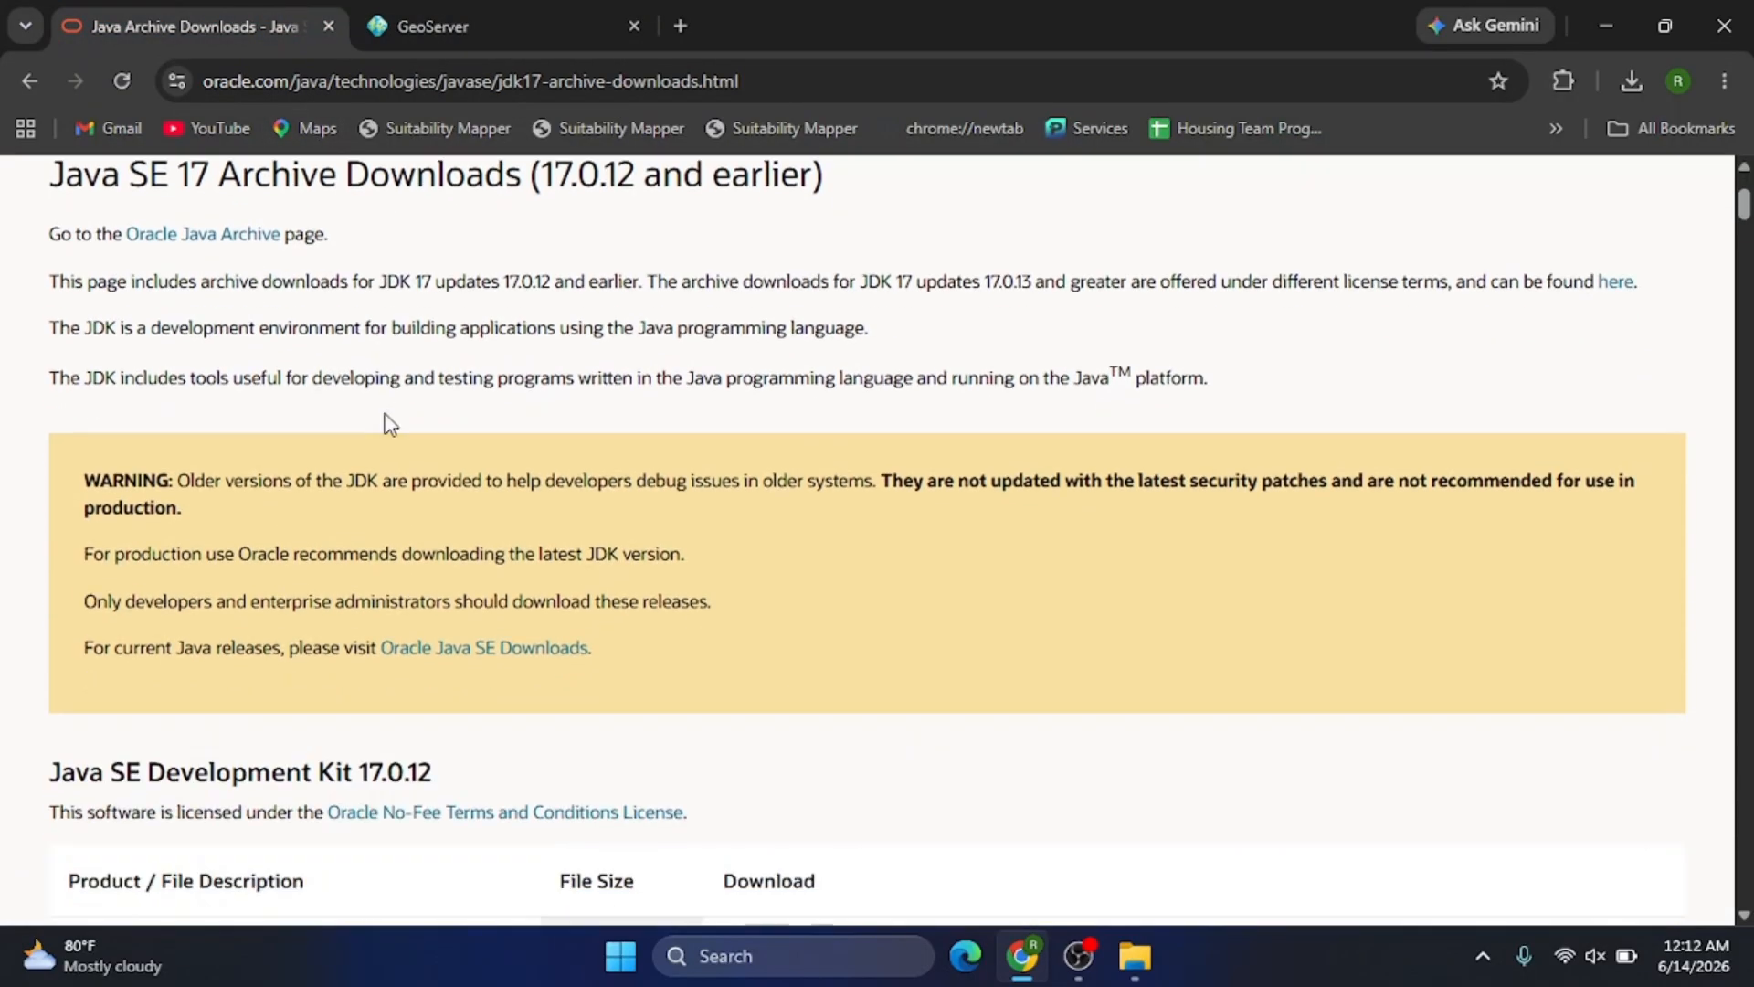
scroll(390, 423, "down", 8)
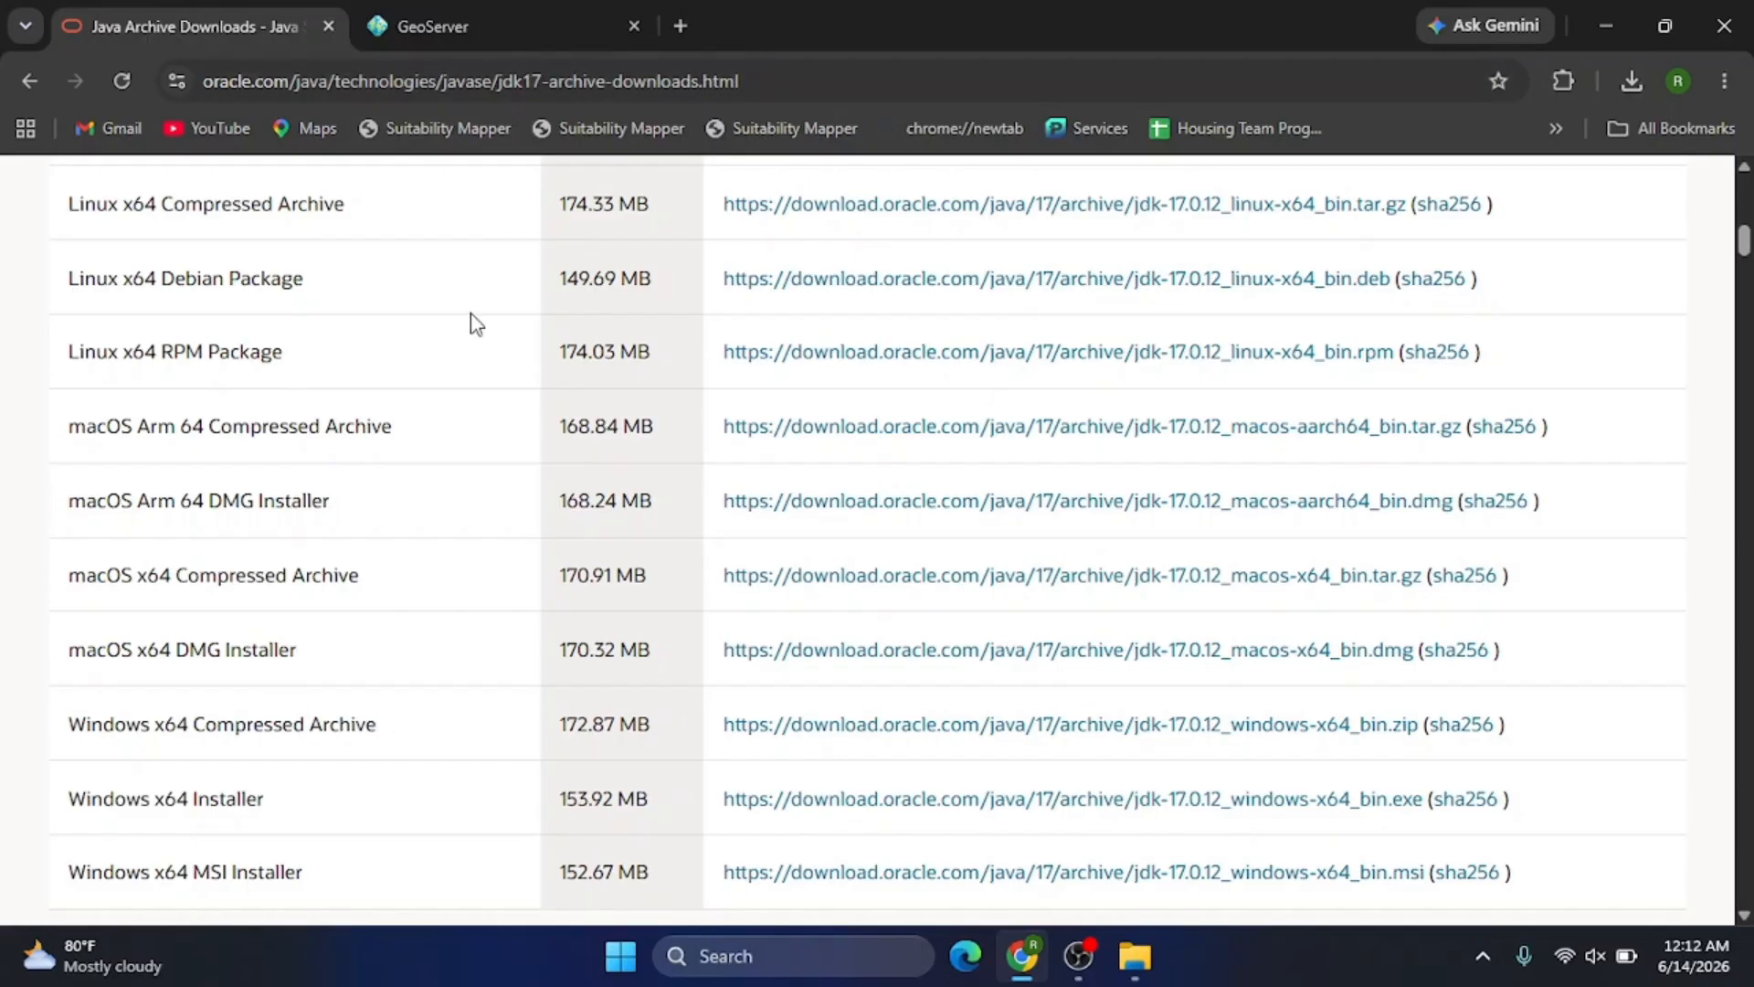
scroll(313, 545, "up", 4)
scroll(311, 535, "down", 5)
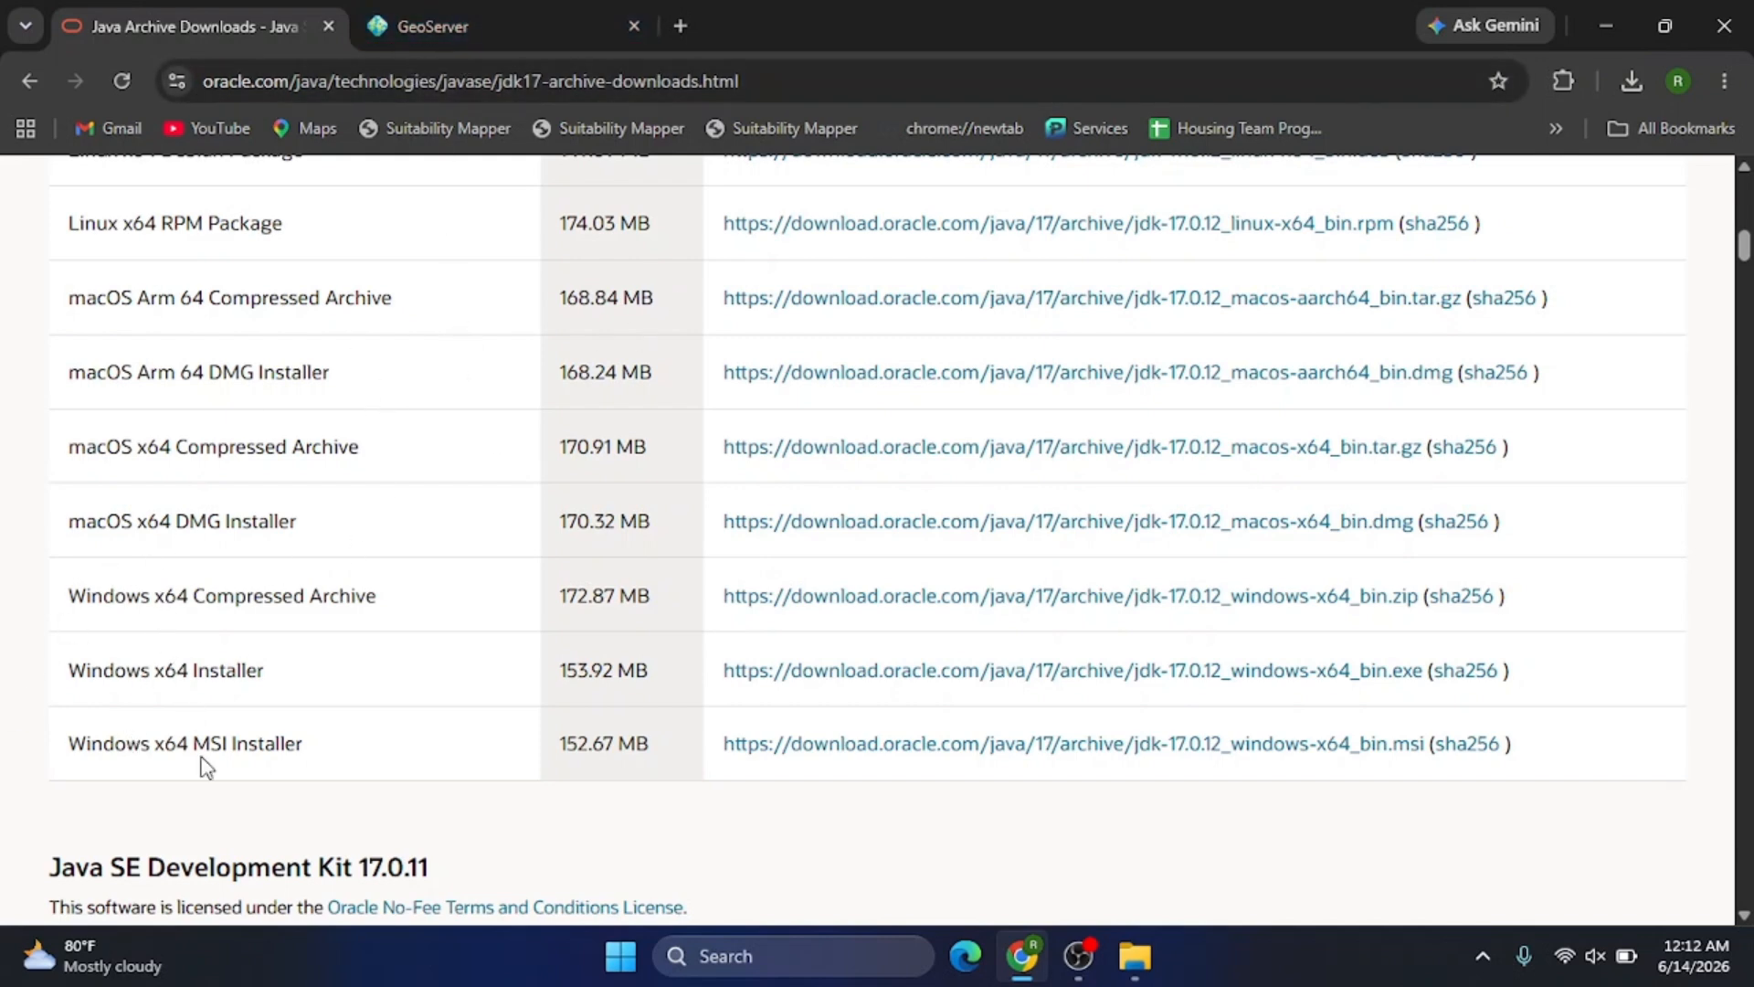
scroll(203, 763, "up", 4)
scroll(203, 763, "down", 4)
scroll(156, 466, "up", 3)
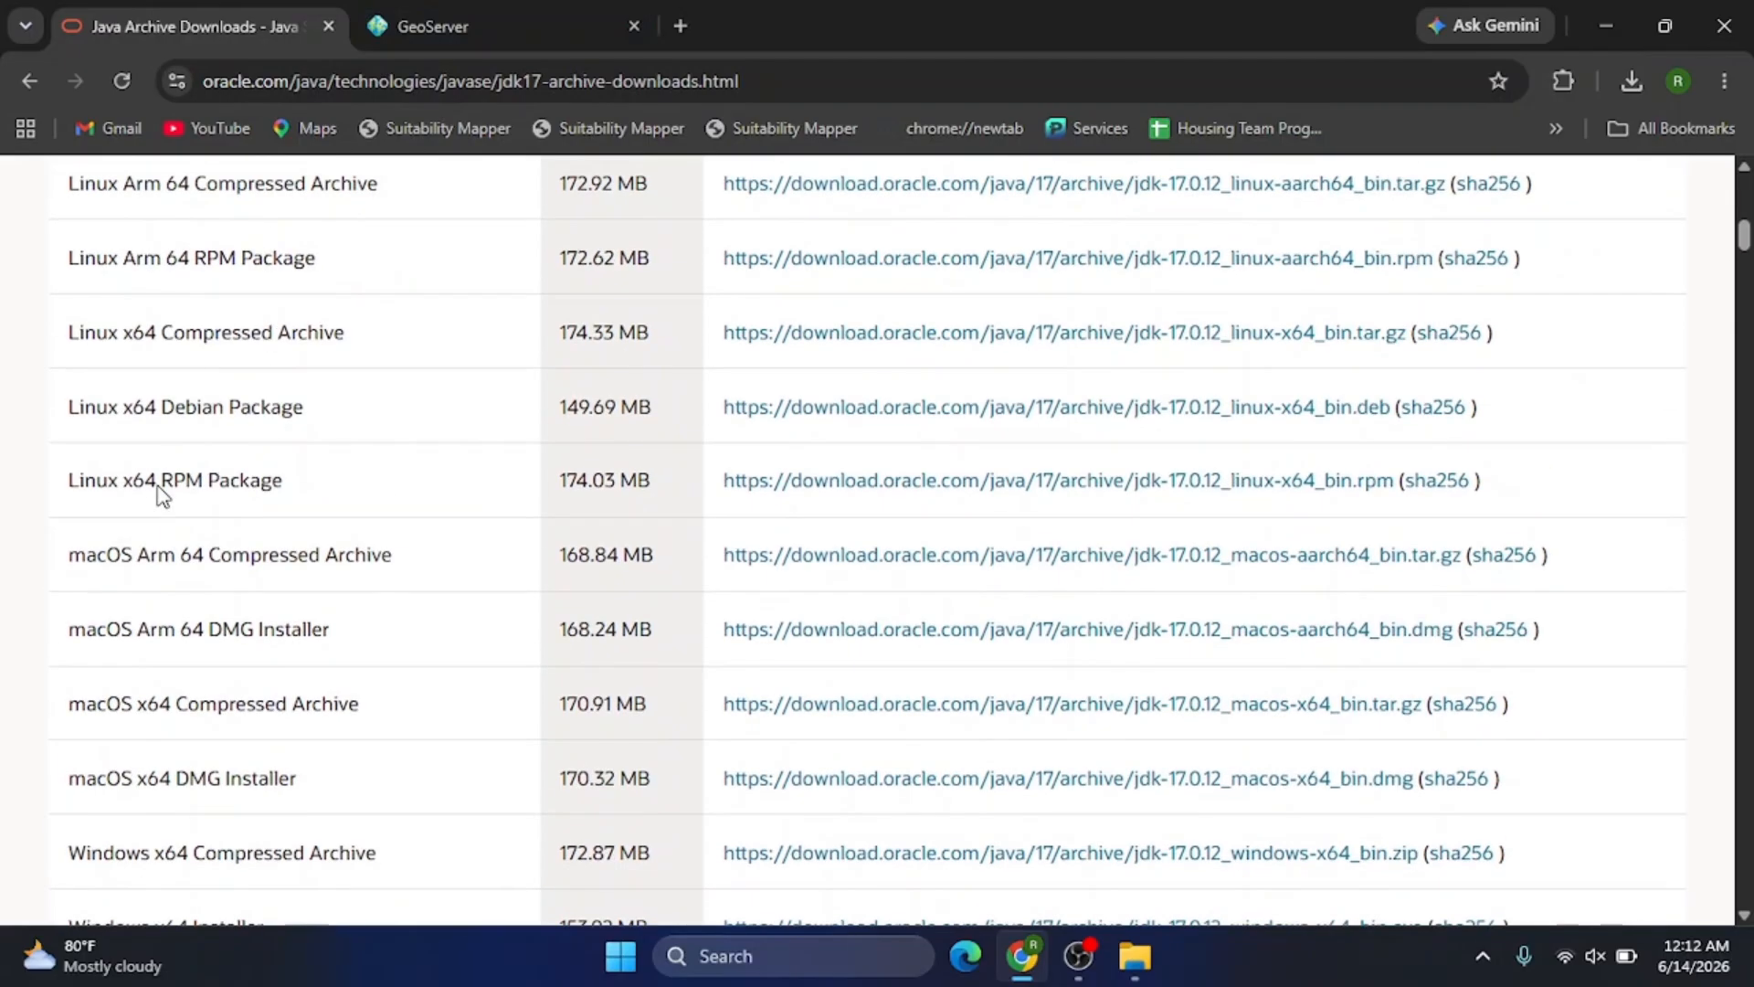
scroll(294, 428, "down", 3)
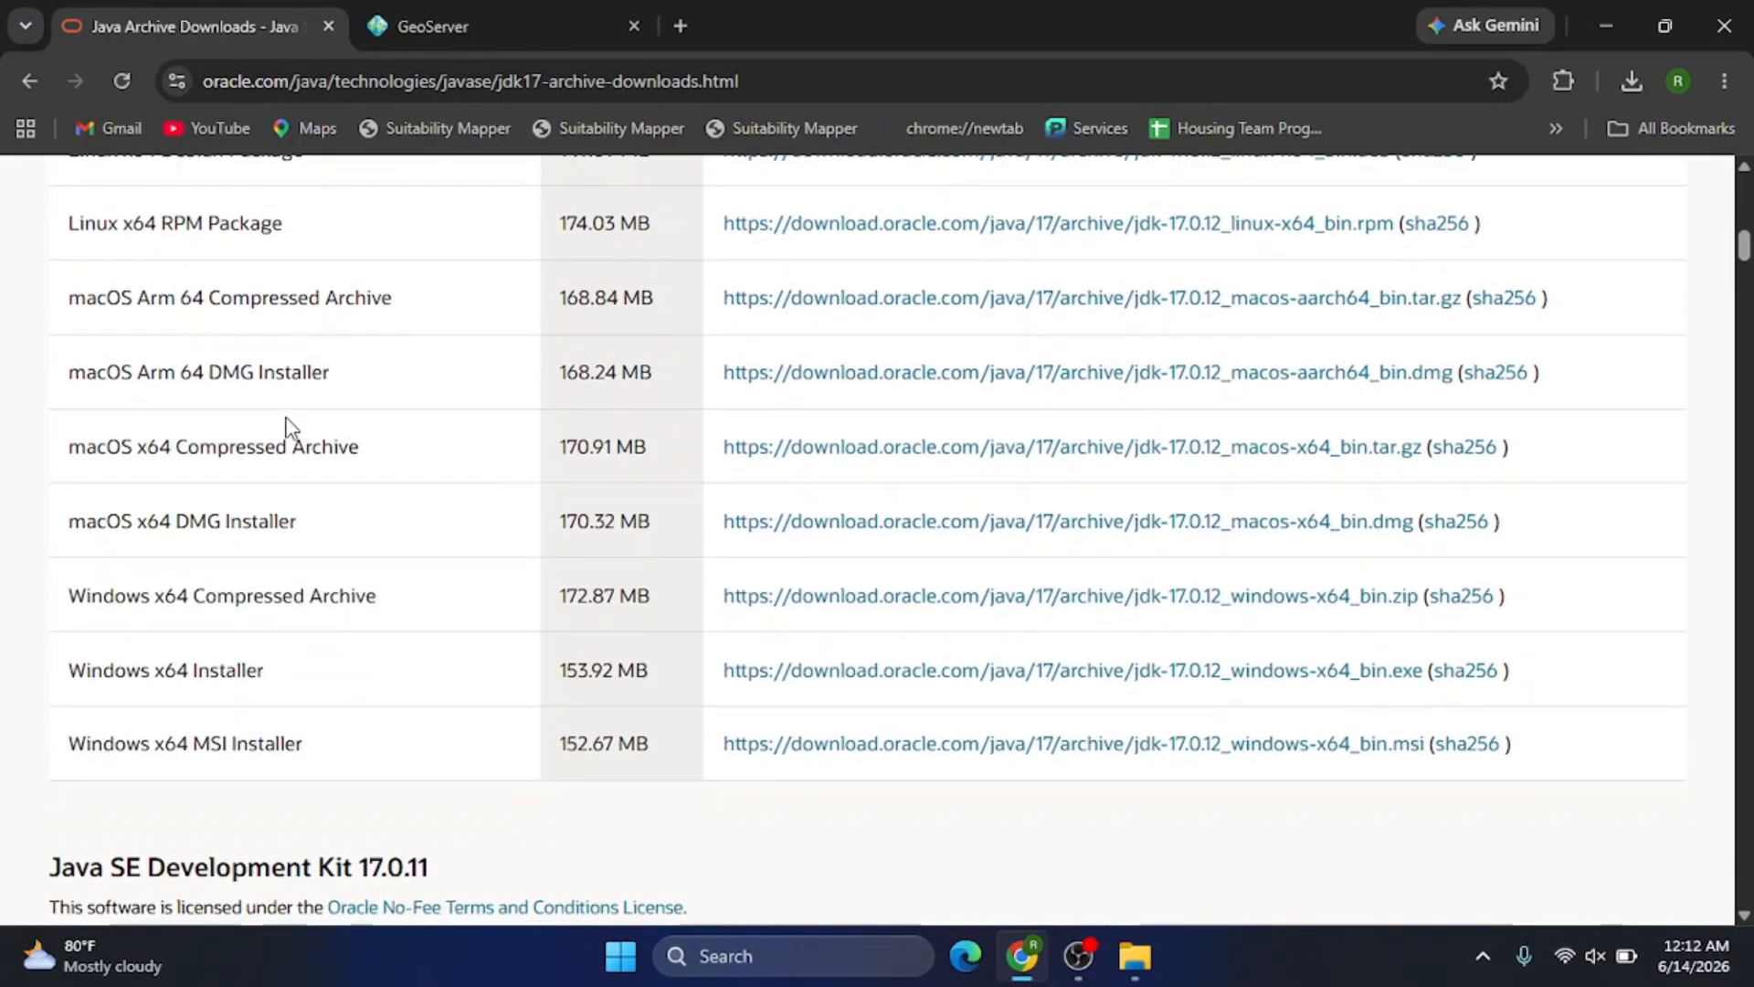
scroll(208, 409, "up", 2)
scroll(203, 406, "down", 1)
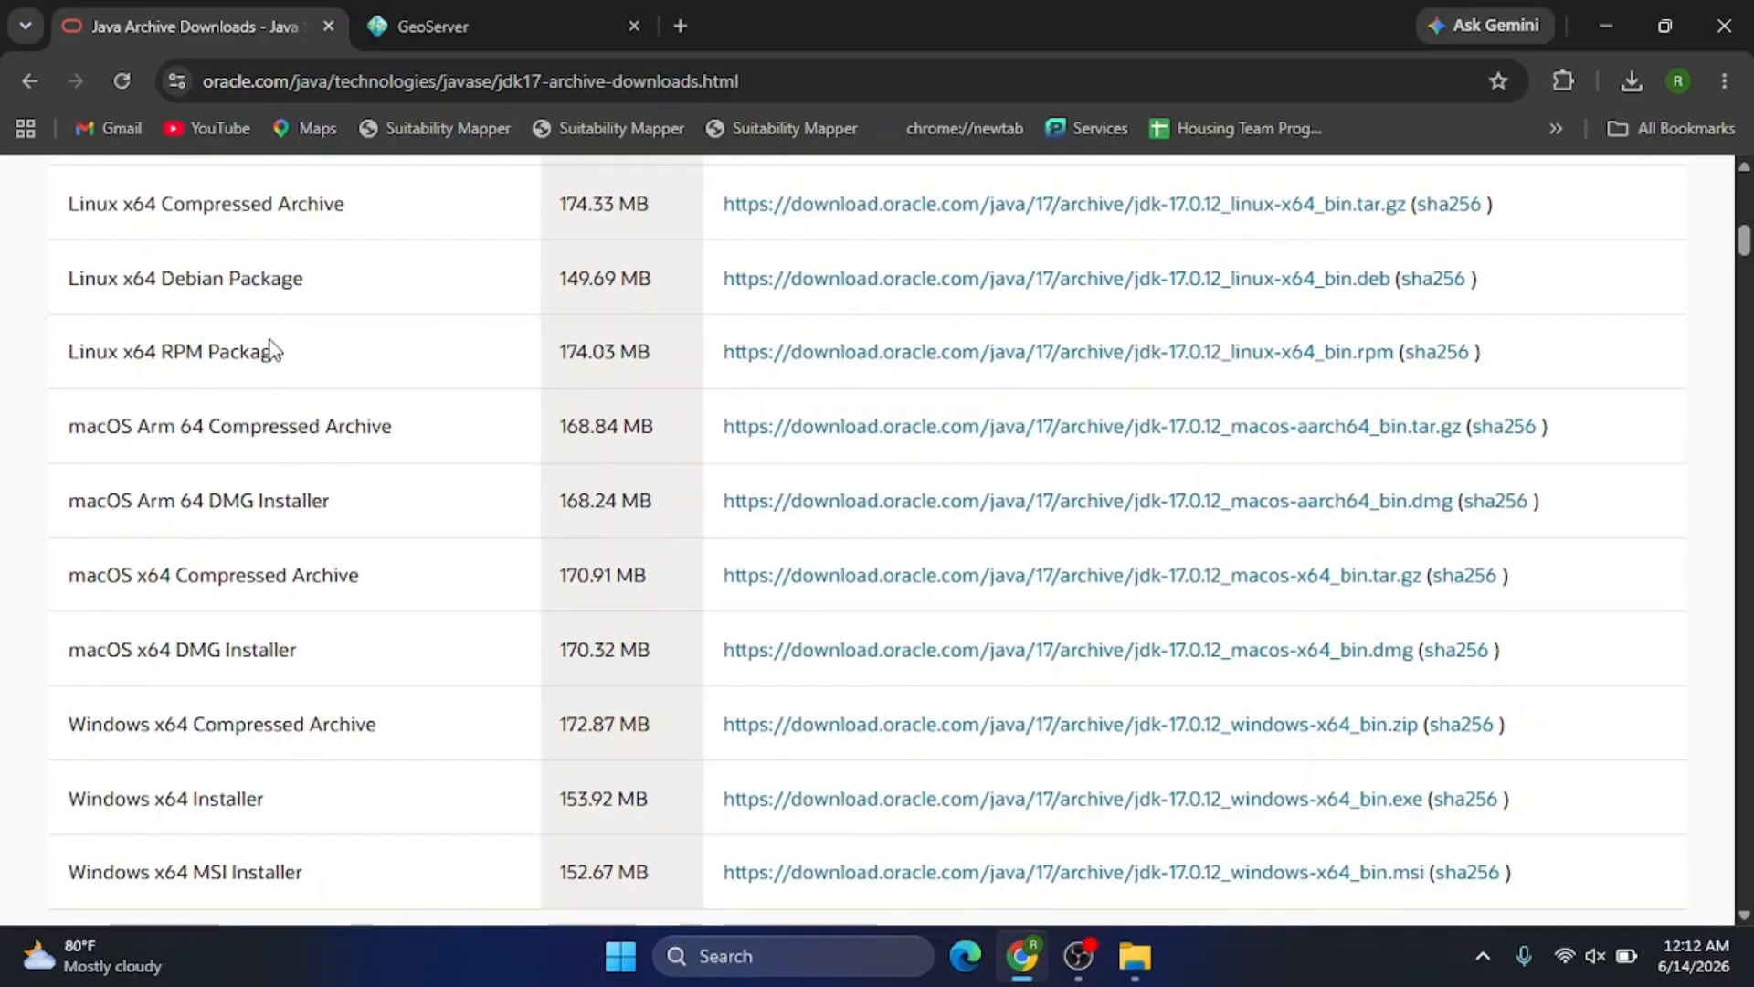
scroll(245, 691, "down", 1)
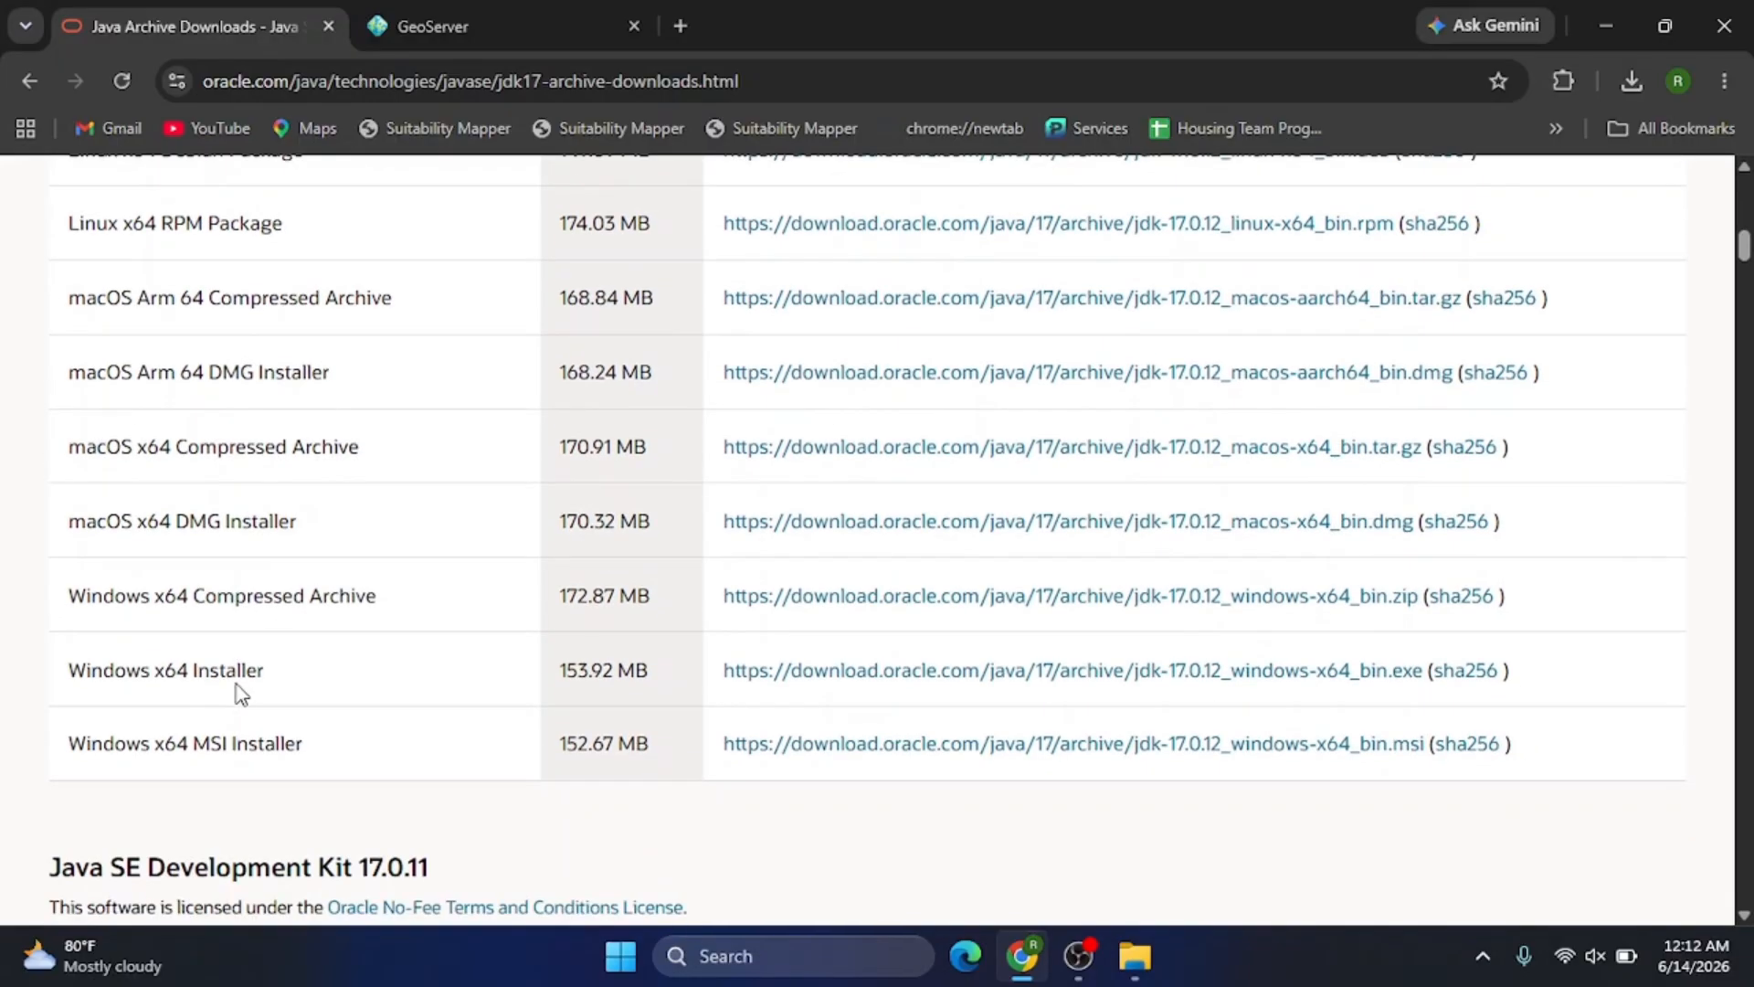
left_click_drag(64, 751, 1535, 777)
- Switch to File Explorer and copy the jdk-17.0.12 folder from the extracted jdk-17.0.12_windows-x64_bin folder
left_click(1025, 971)
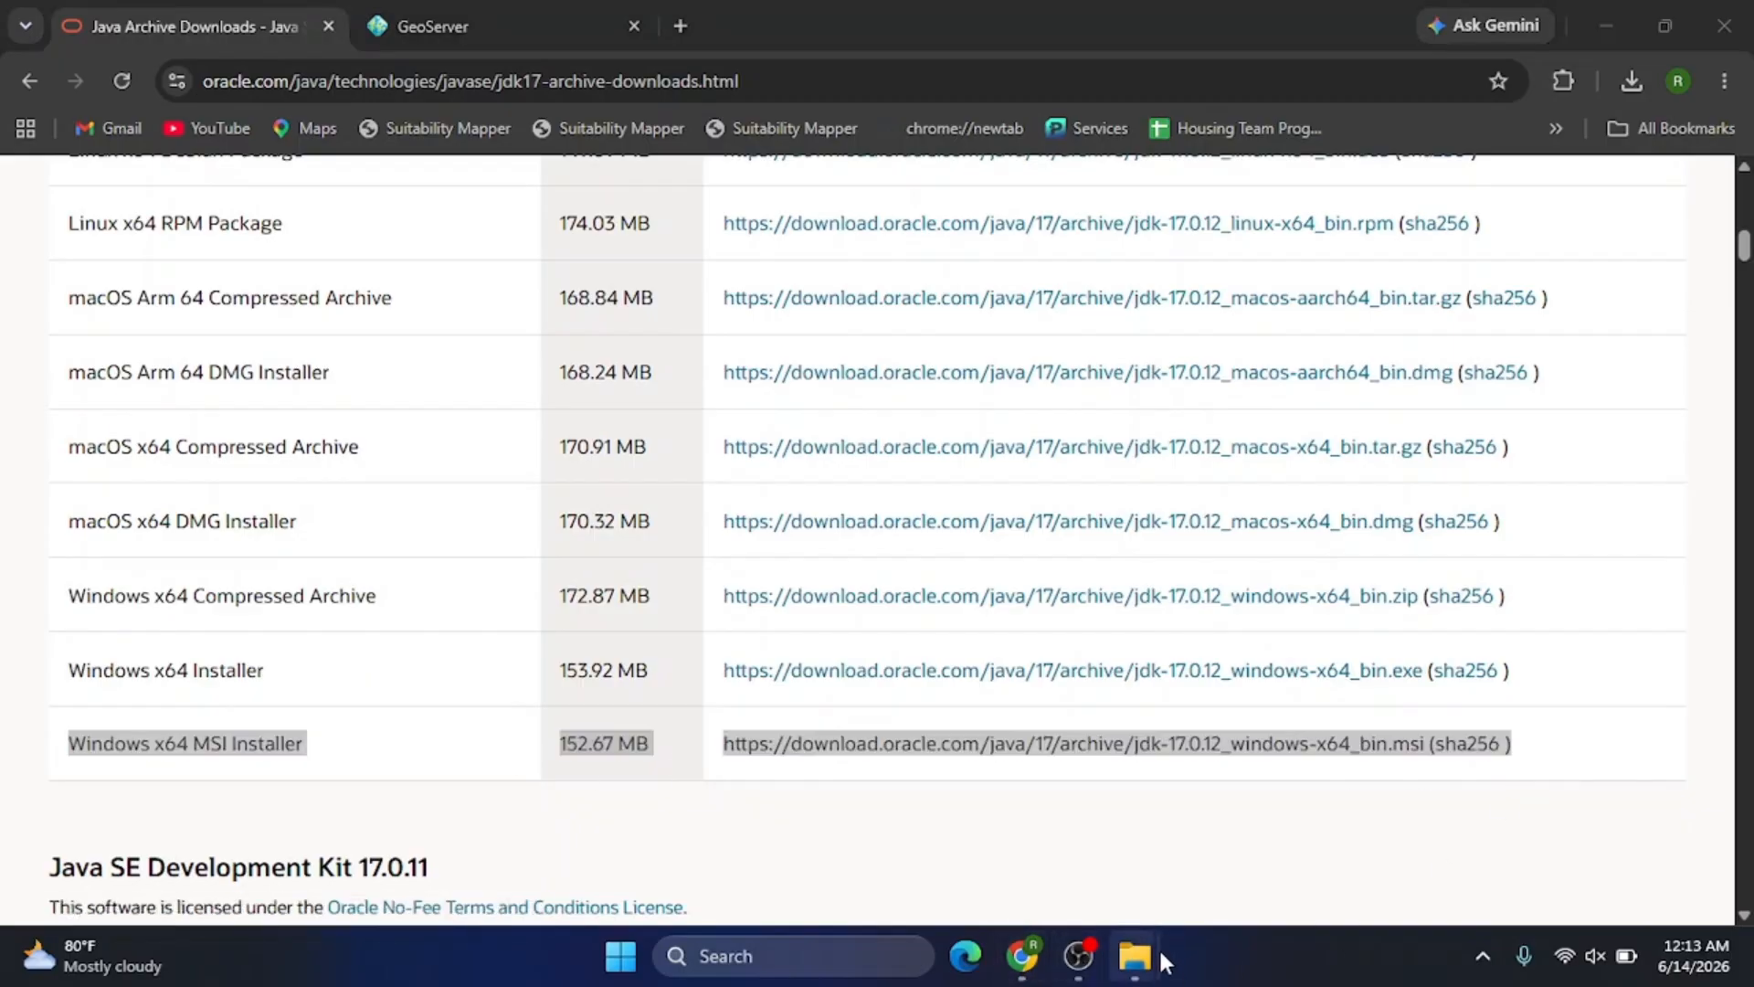
mouse_move(1160, 958)
left_click(1005, 809)
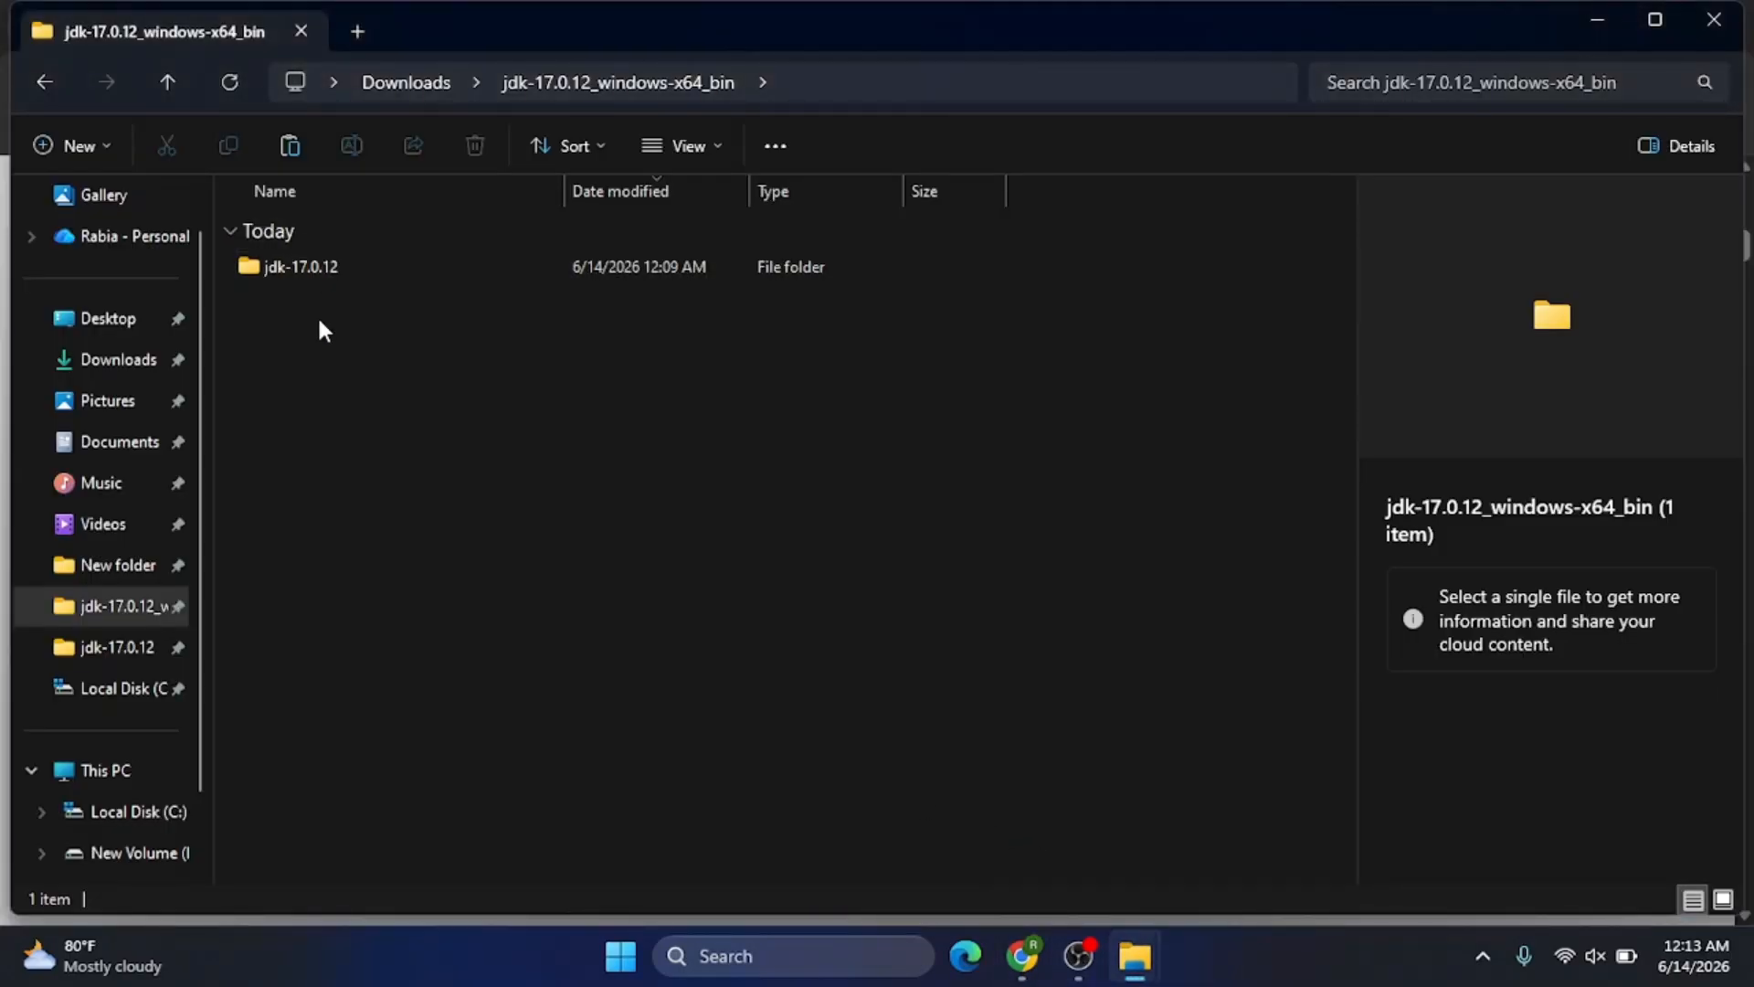
left_click(311, 272)
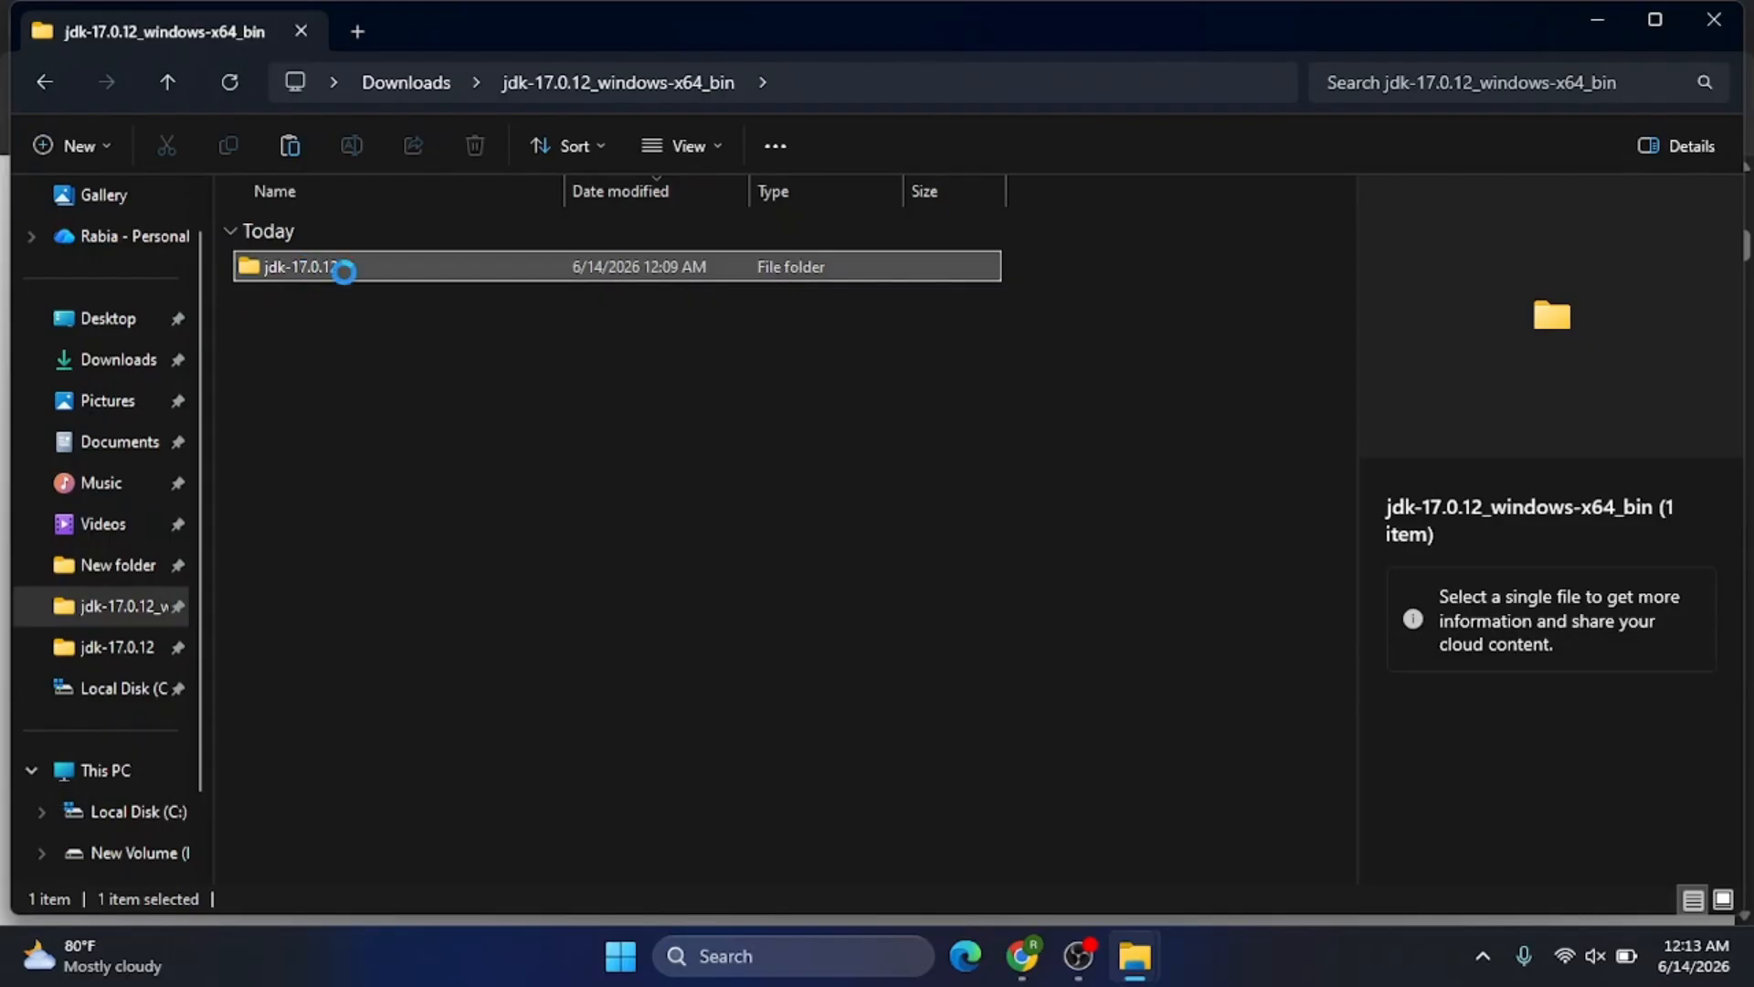
right_click(356, 277)
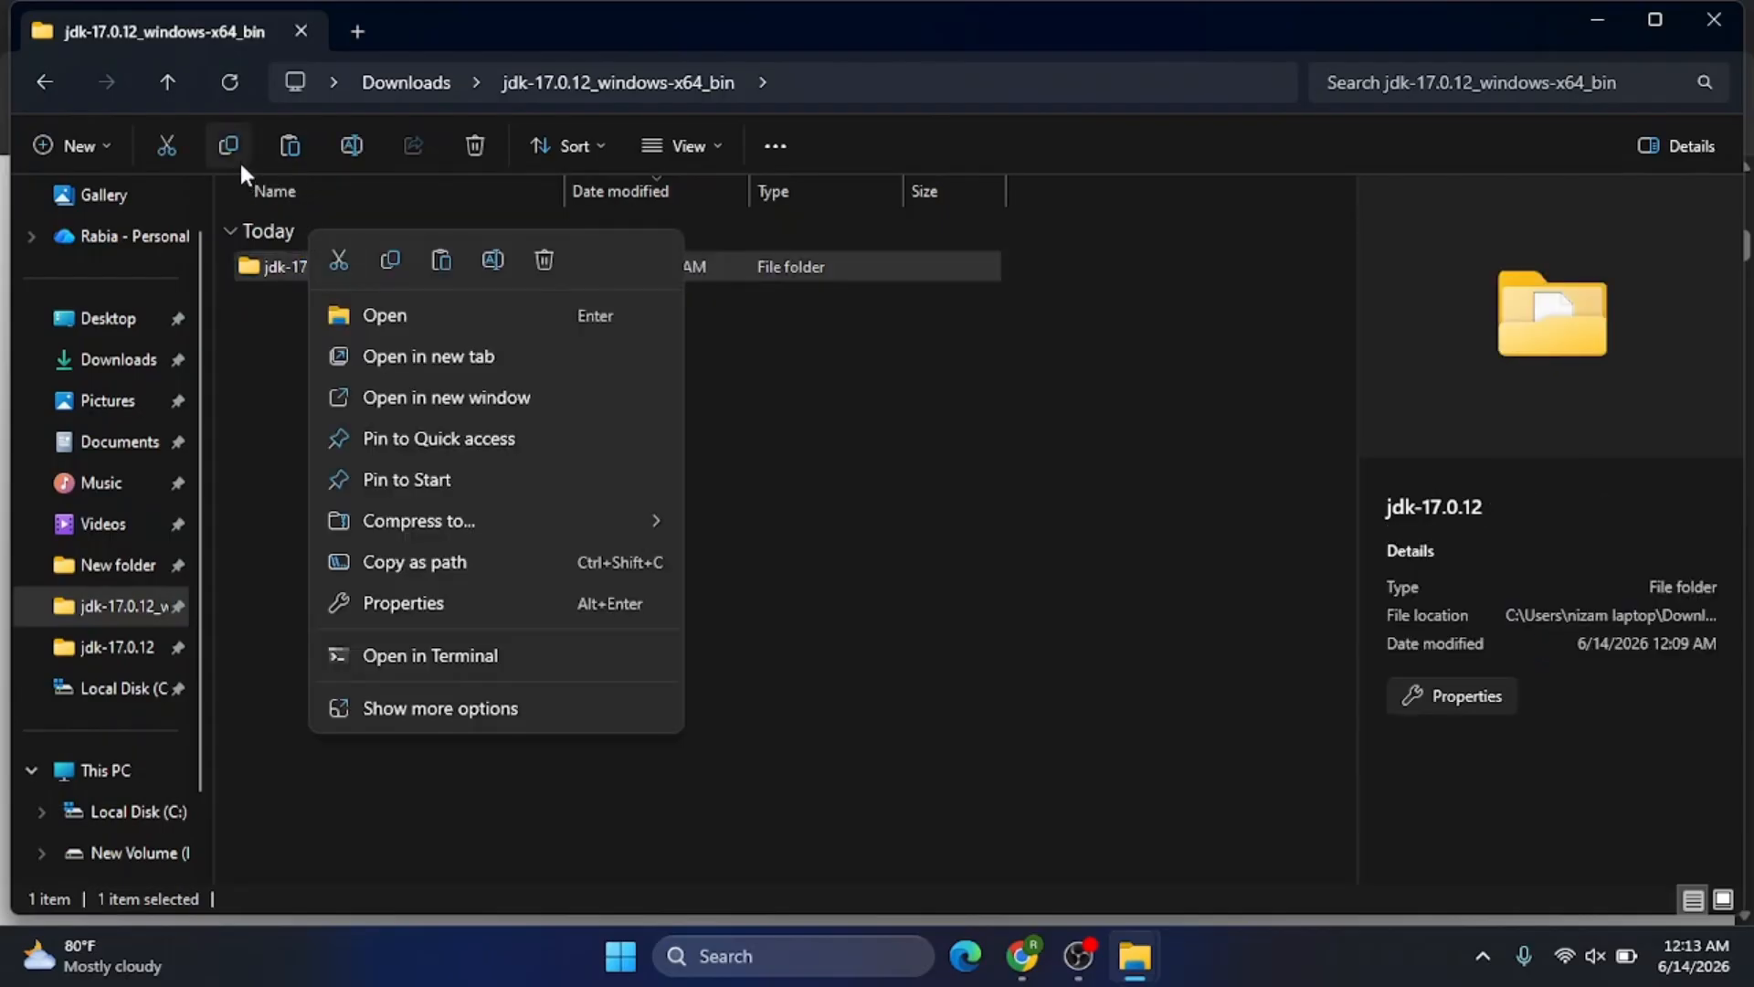
left_click(391, 260)
- Create a folder named JAVA on Local Disk (C:) and paste the copied jdk-17.0.12 folder into it
left_click(95, 778)
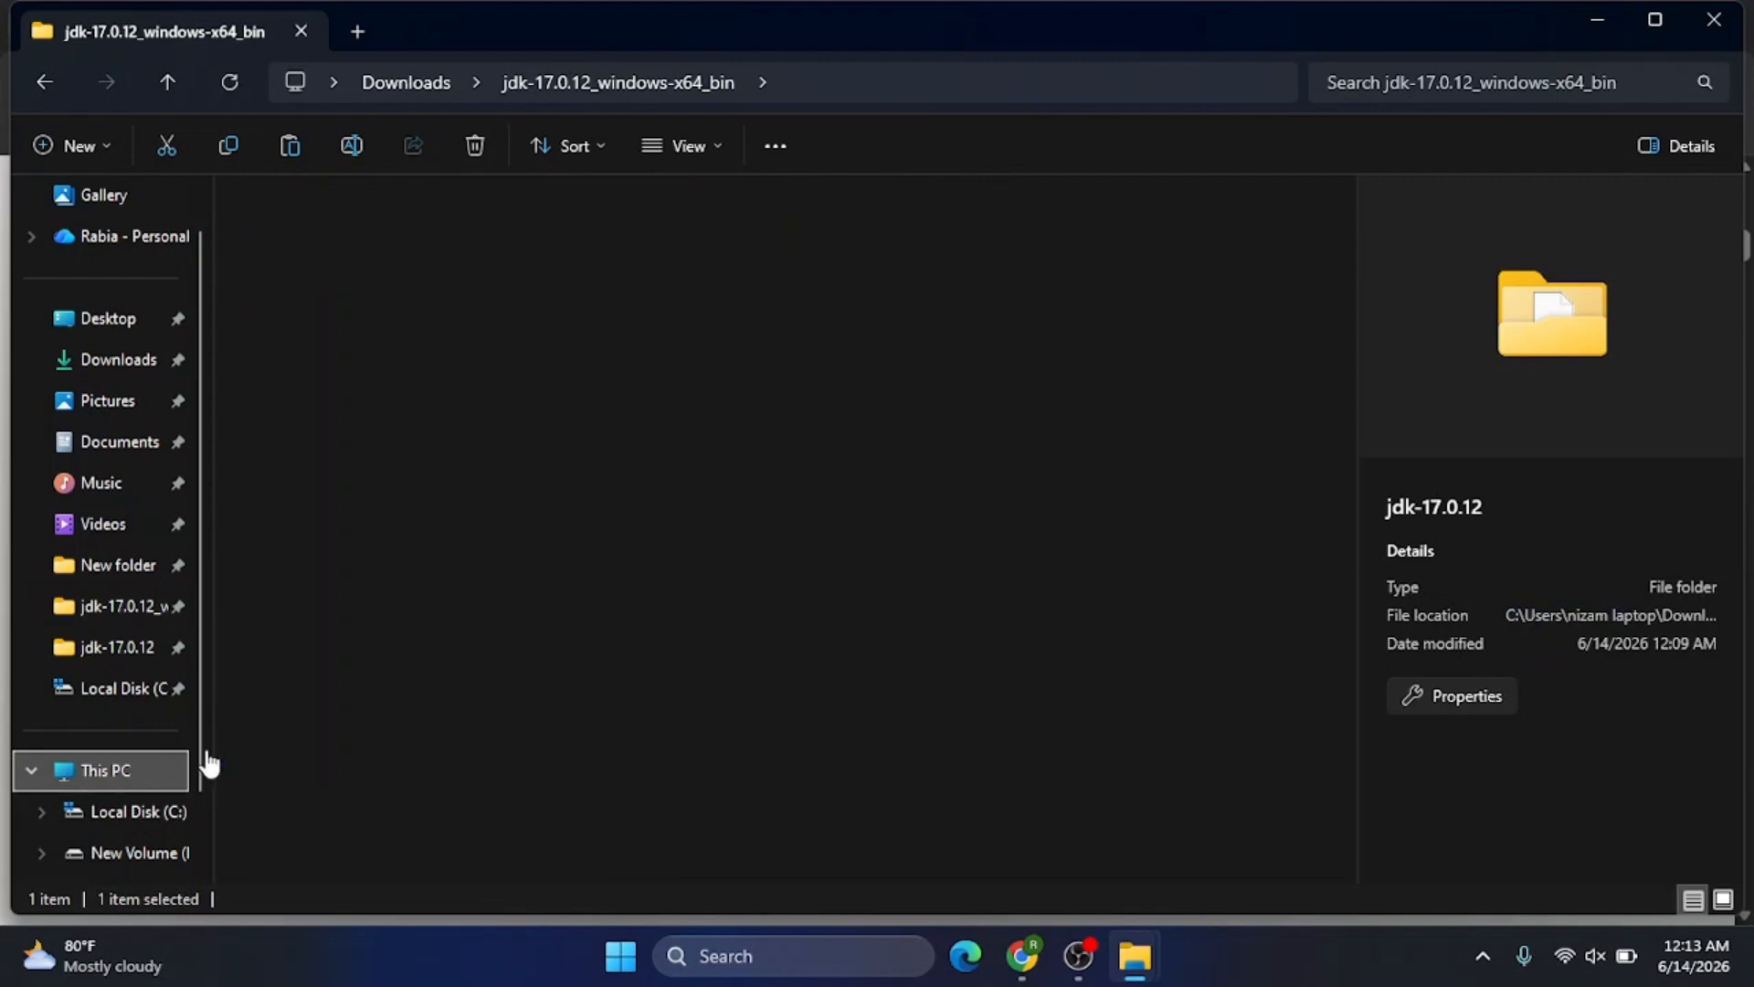
left_click(377, 245)
double_click(377, 245)
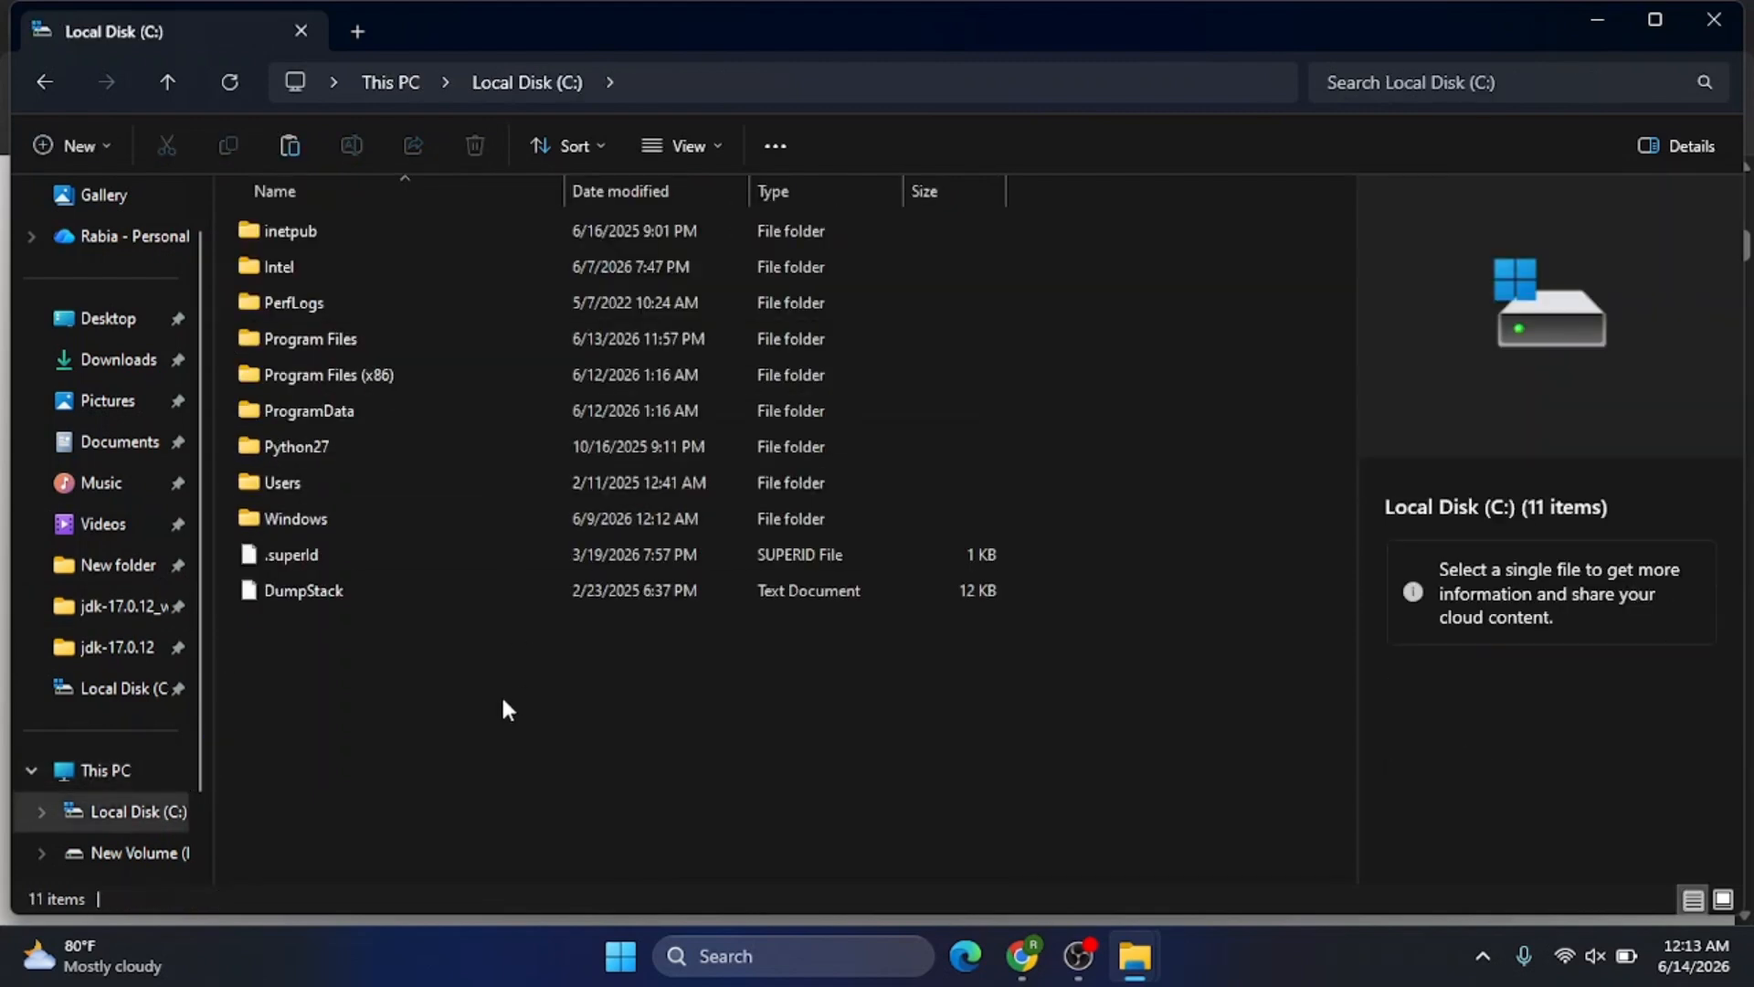
key("ctrl+shift+n")
type("J")
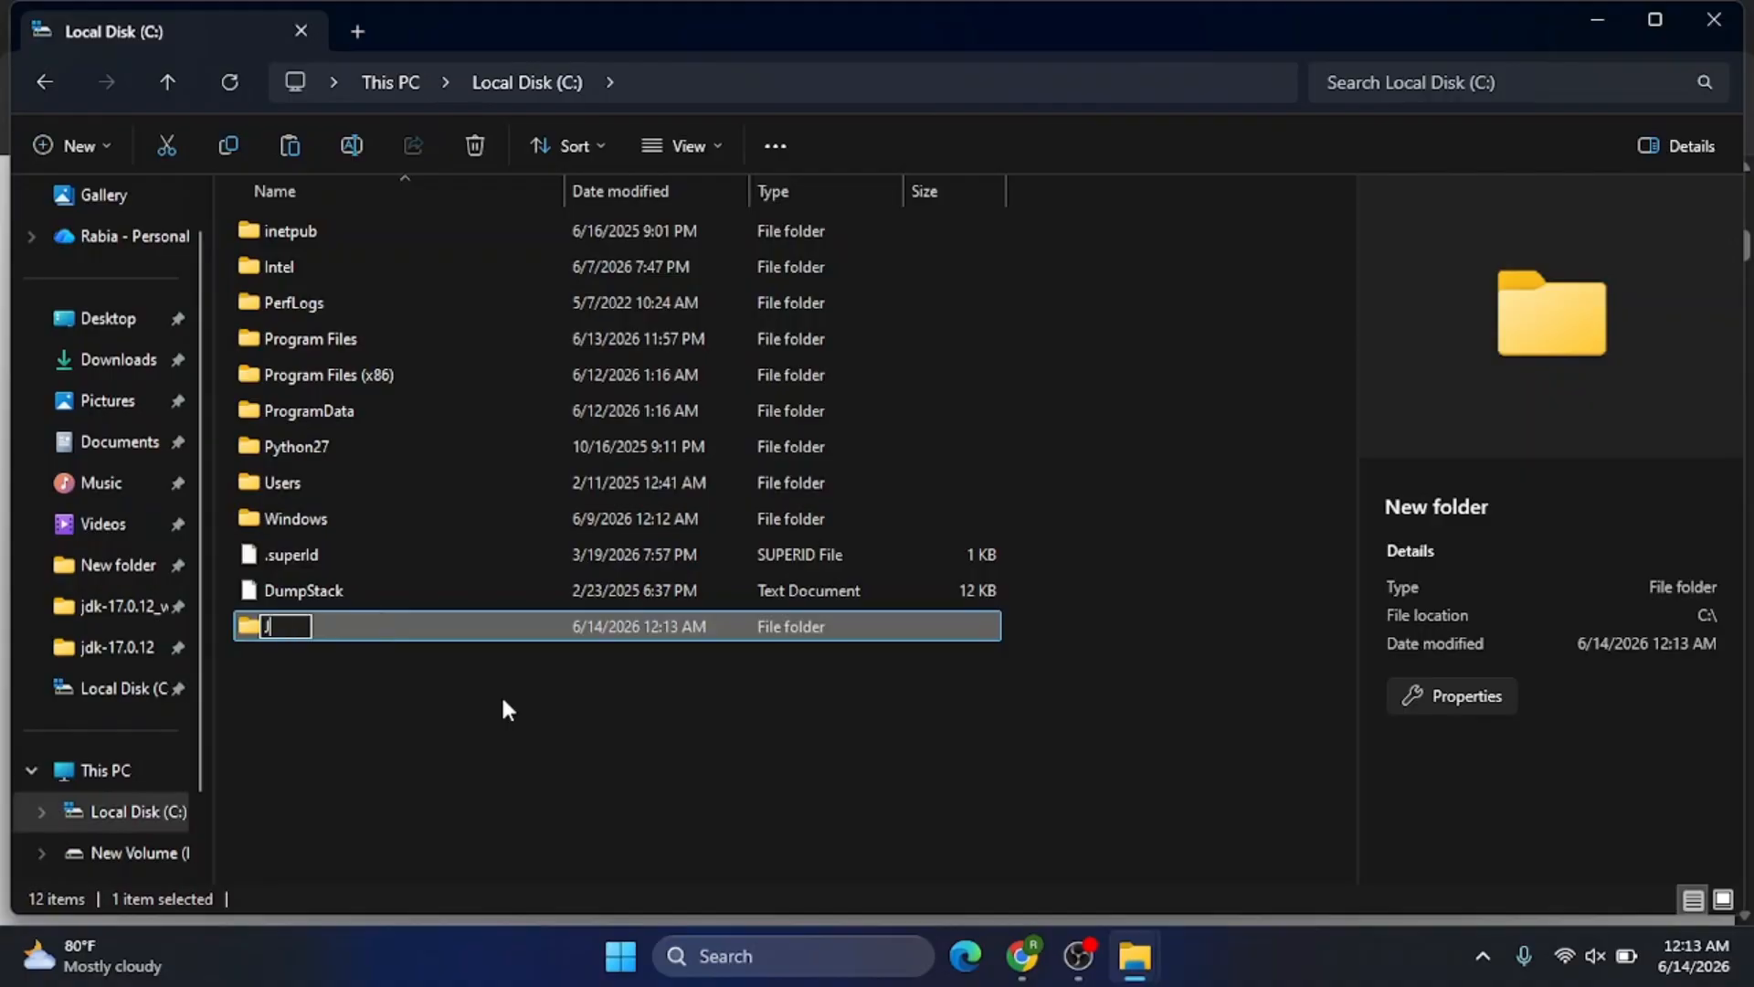
type("AVA")
key("Return")
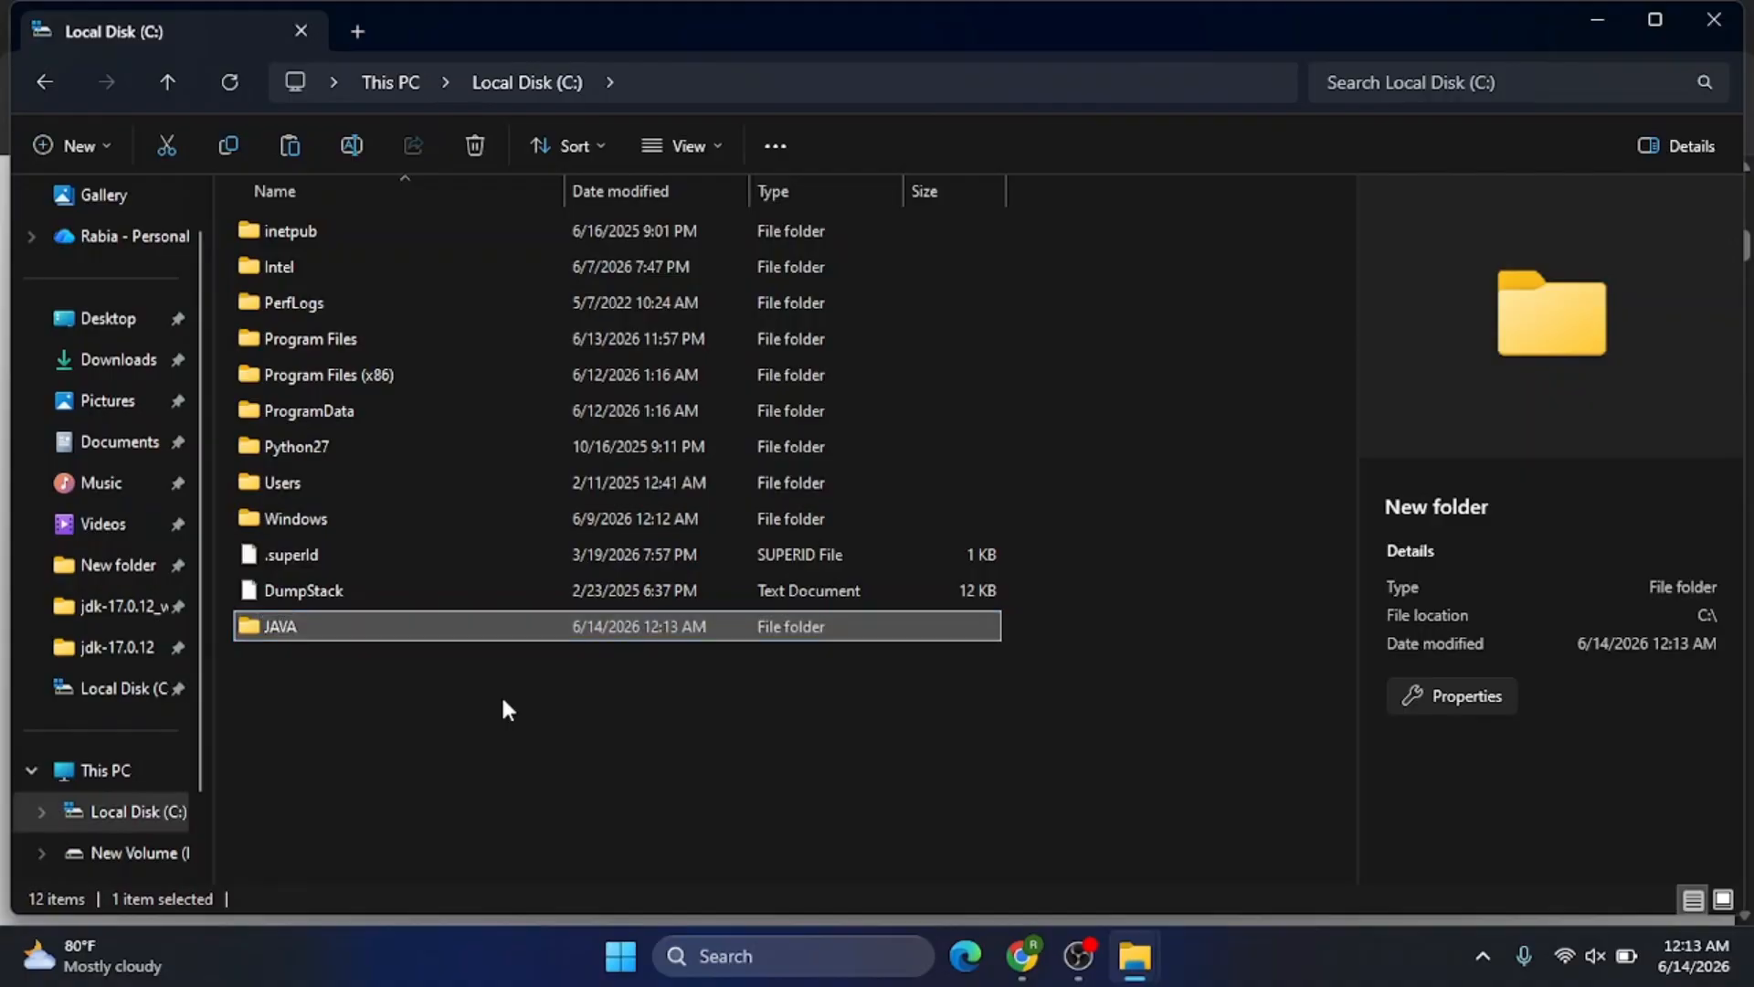
double_click(366, 640)
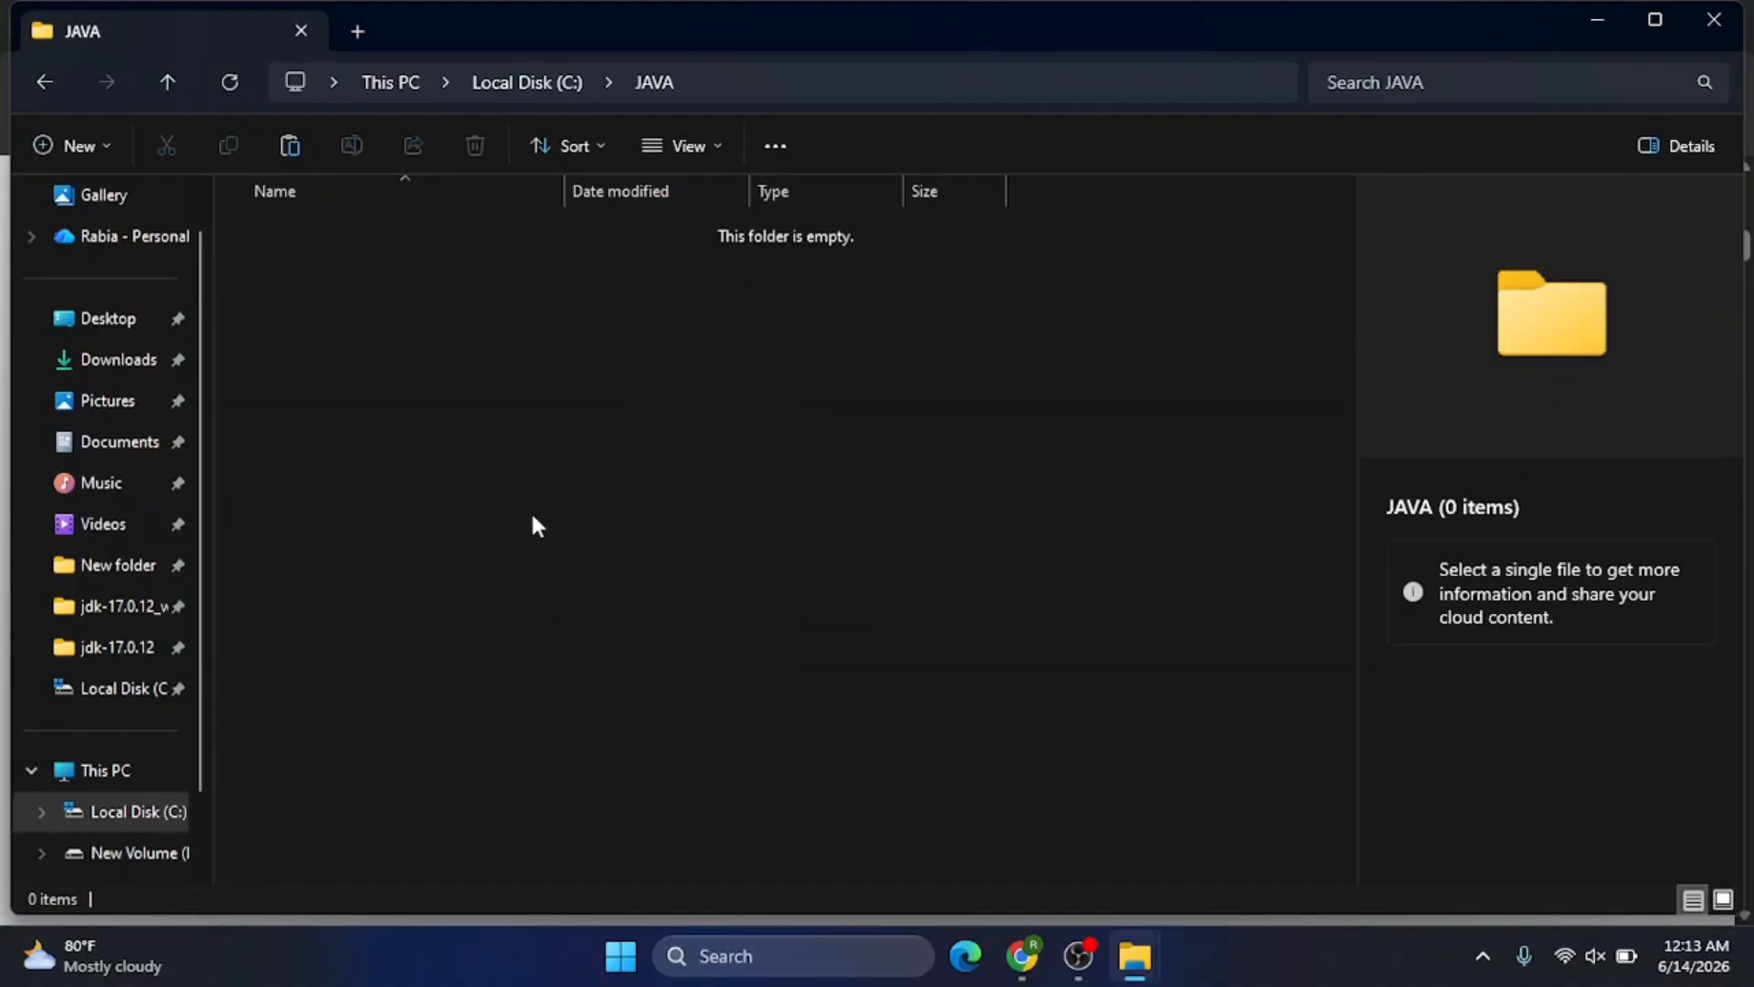
key("ctrl+v")
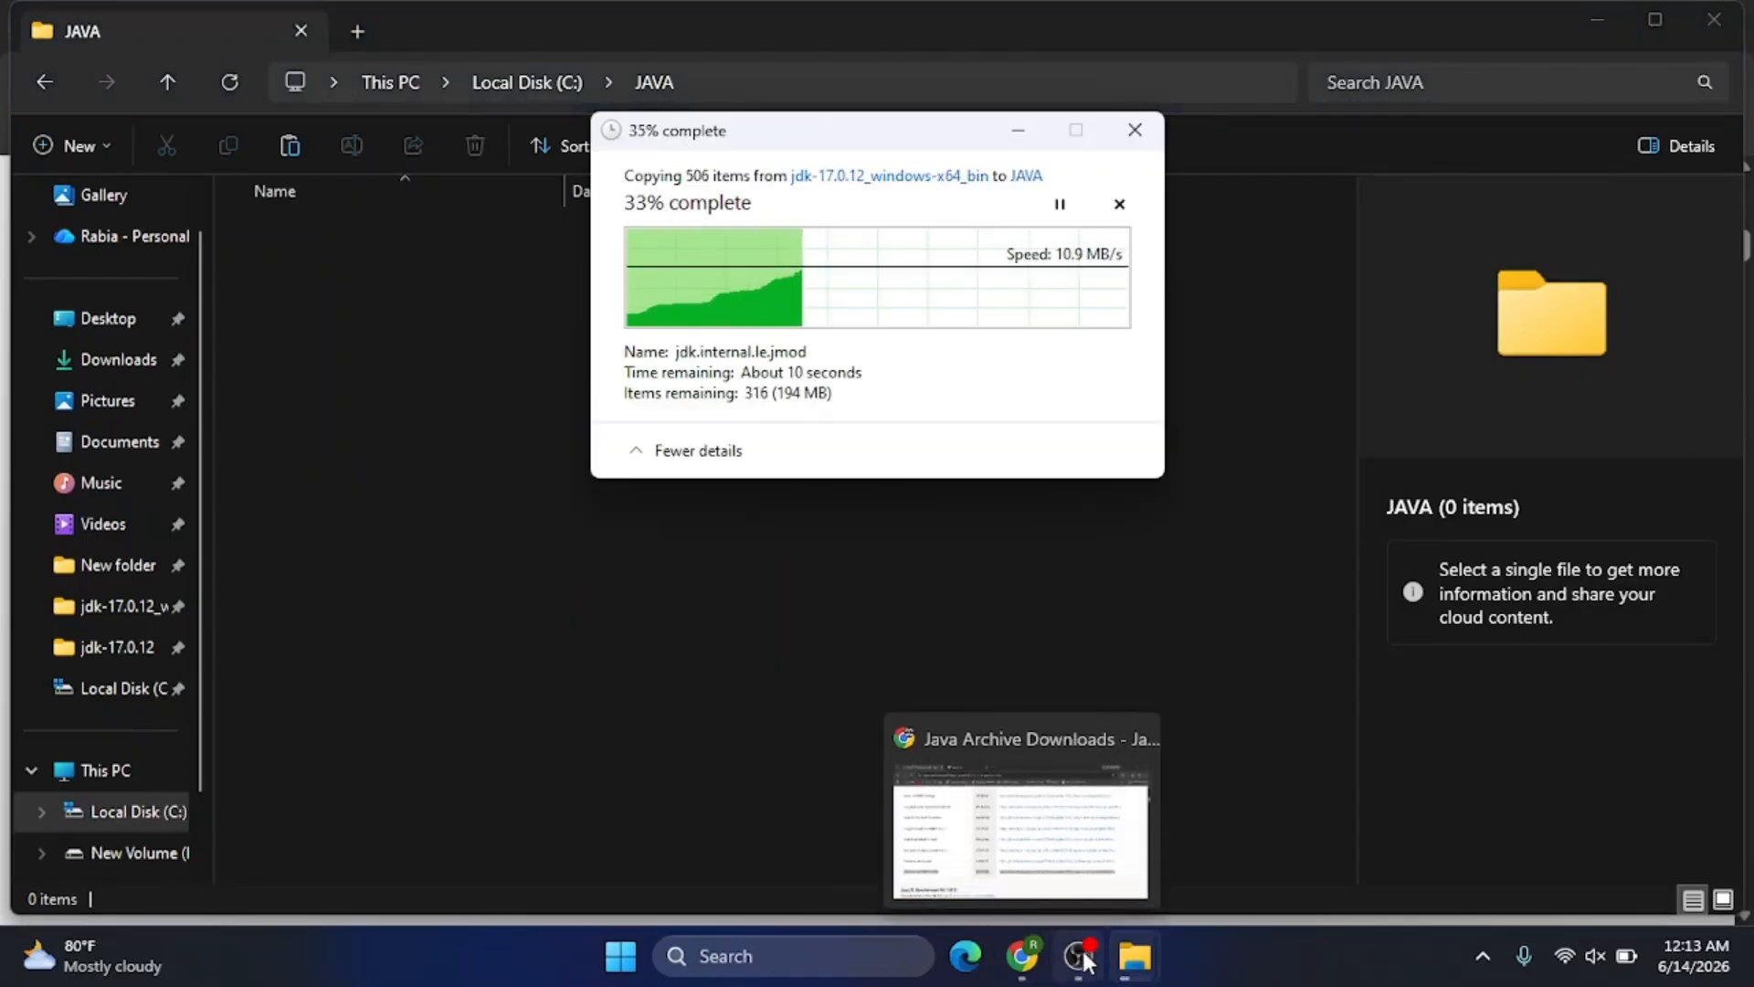
- Copy the geoserver-3.0.0-bin folder from Downloads in the other File Explorer window
mouse_move(1131, 971)
left_click(1140, 847)
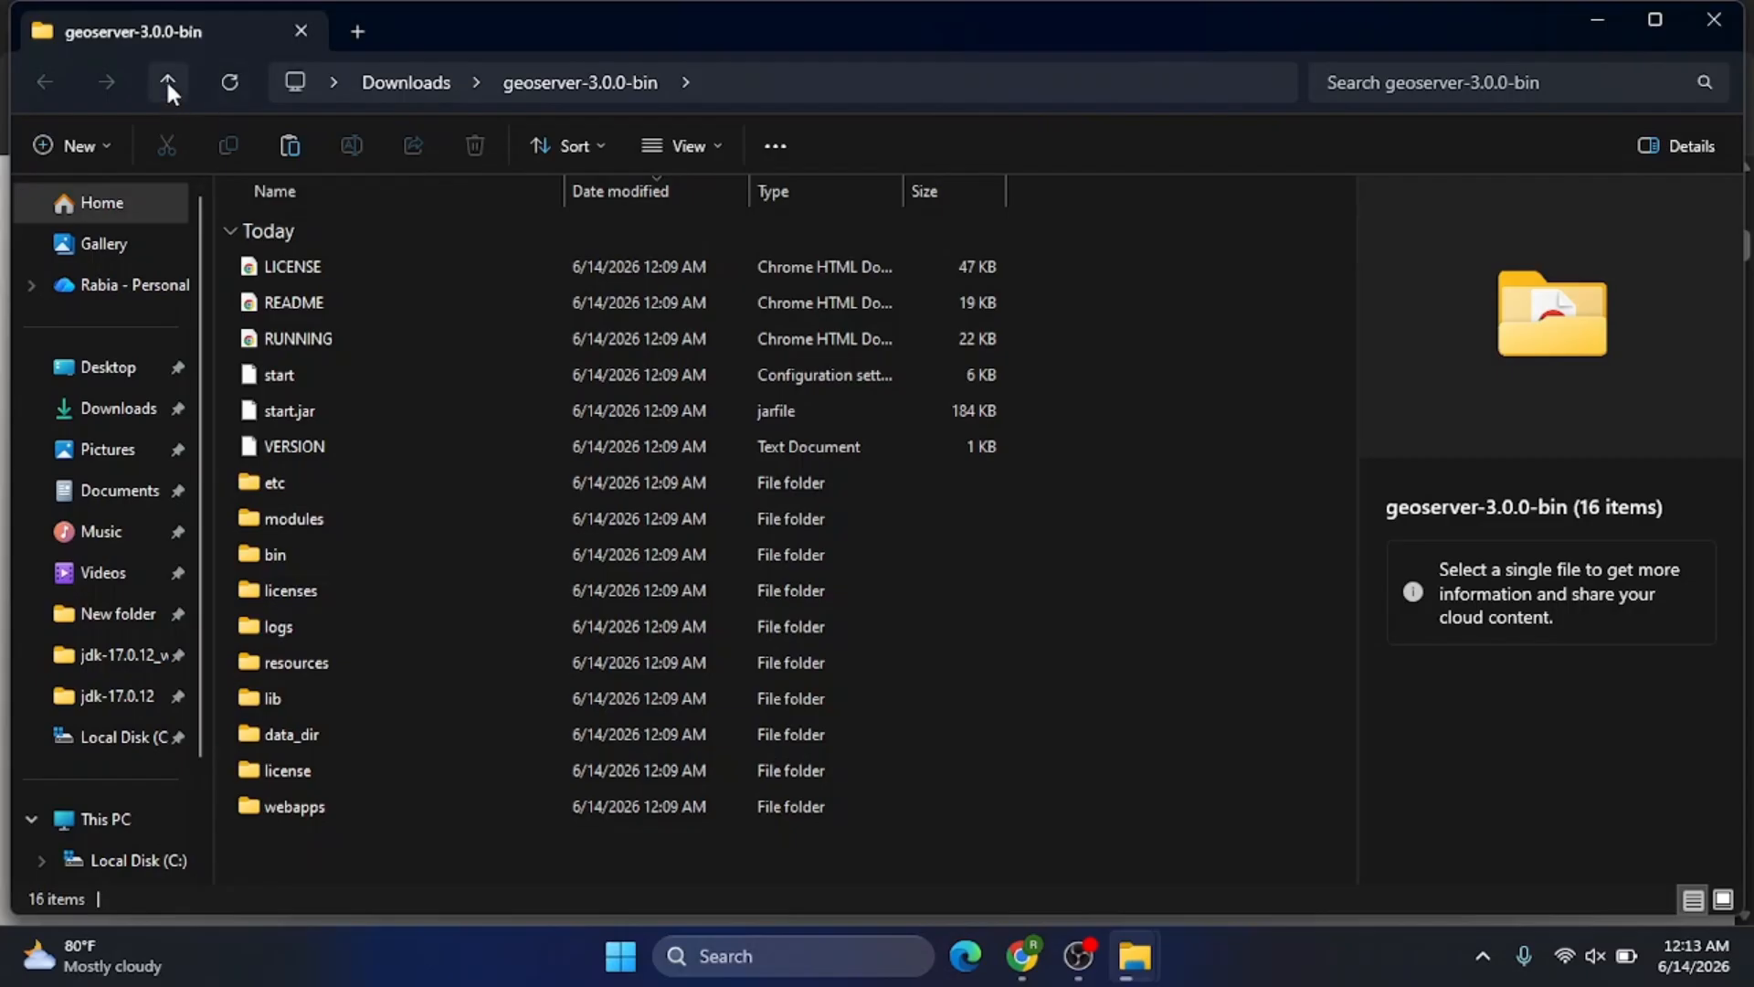
left_click(167, 84)
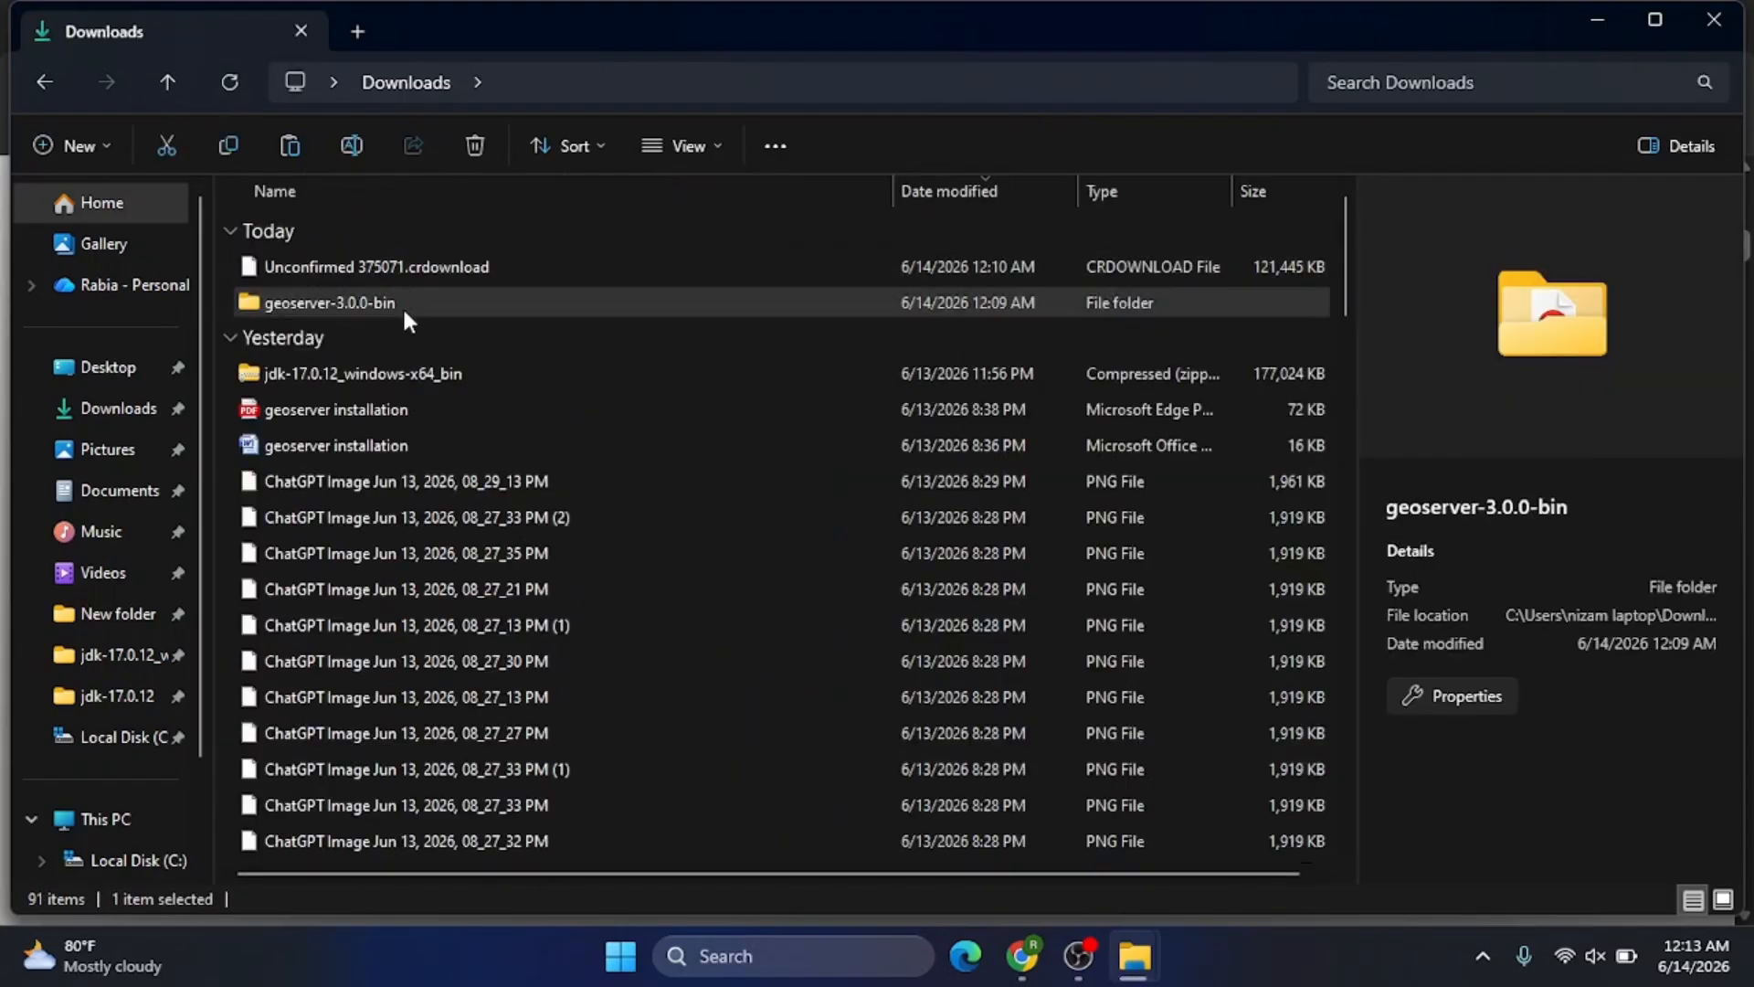
right_click(338, 300)
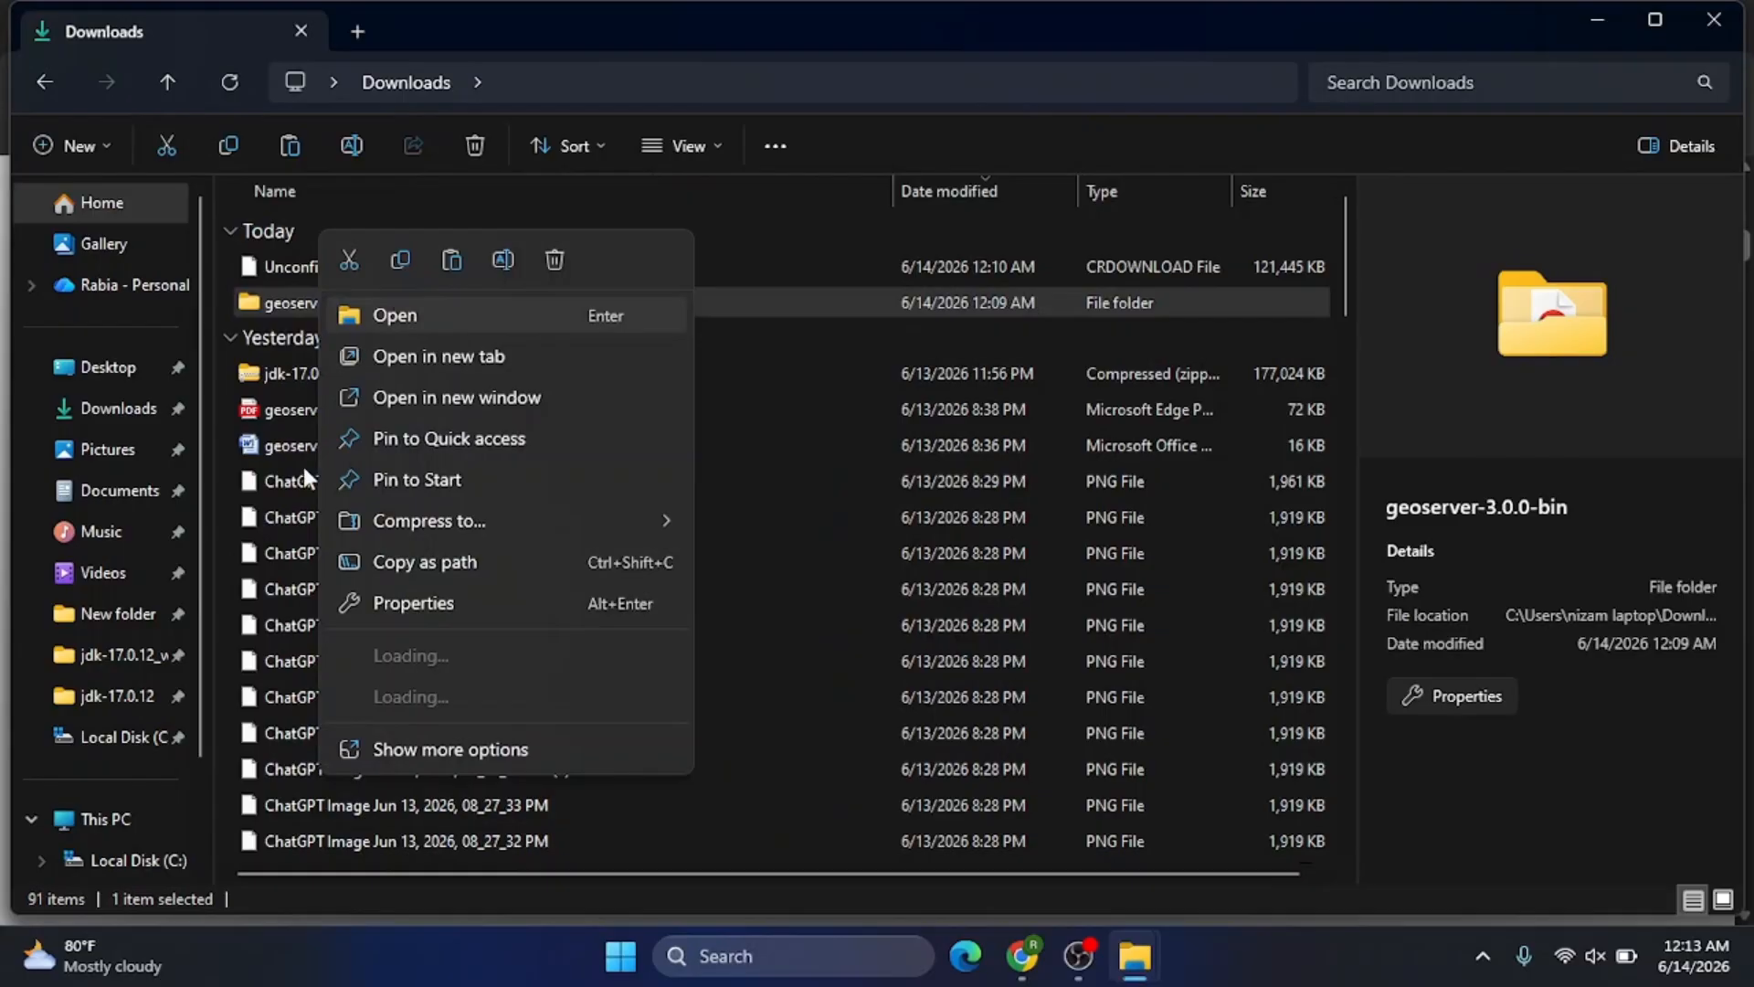
- Create a folder named GEOSERVER on Local Disk (C:) and paste the copied geoserver-3.0.0-bin folder into it
left_click(137, 860)
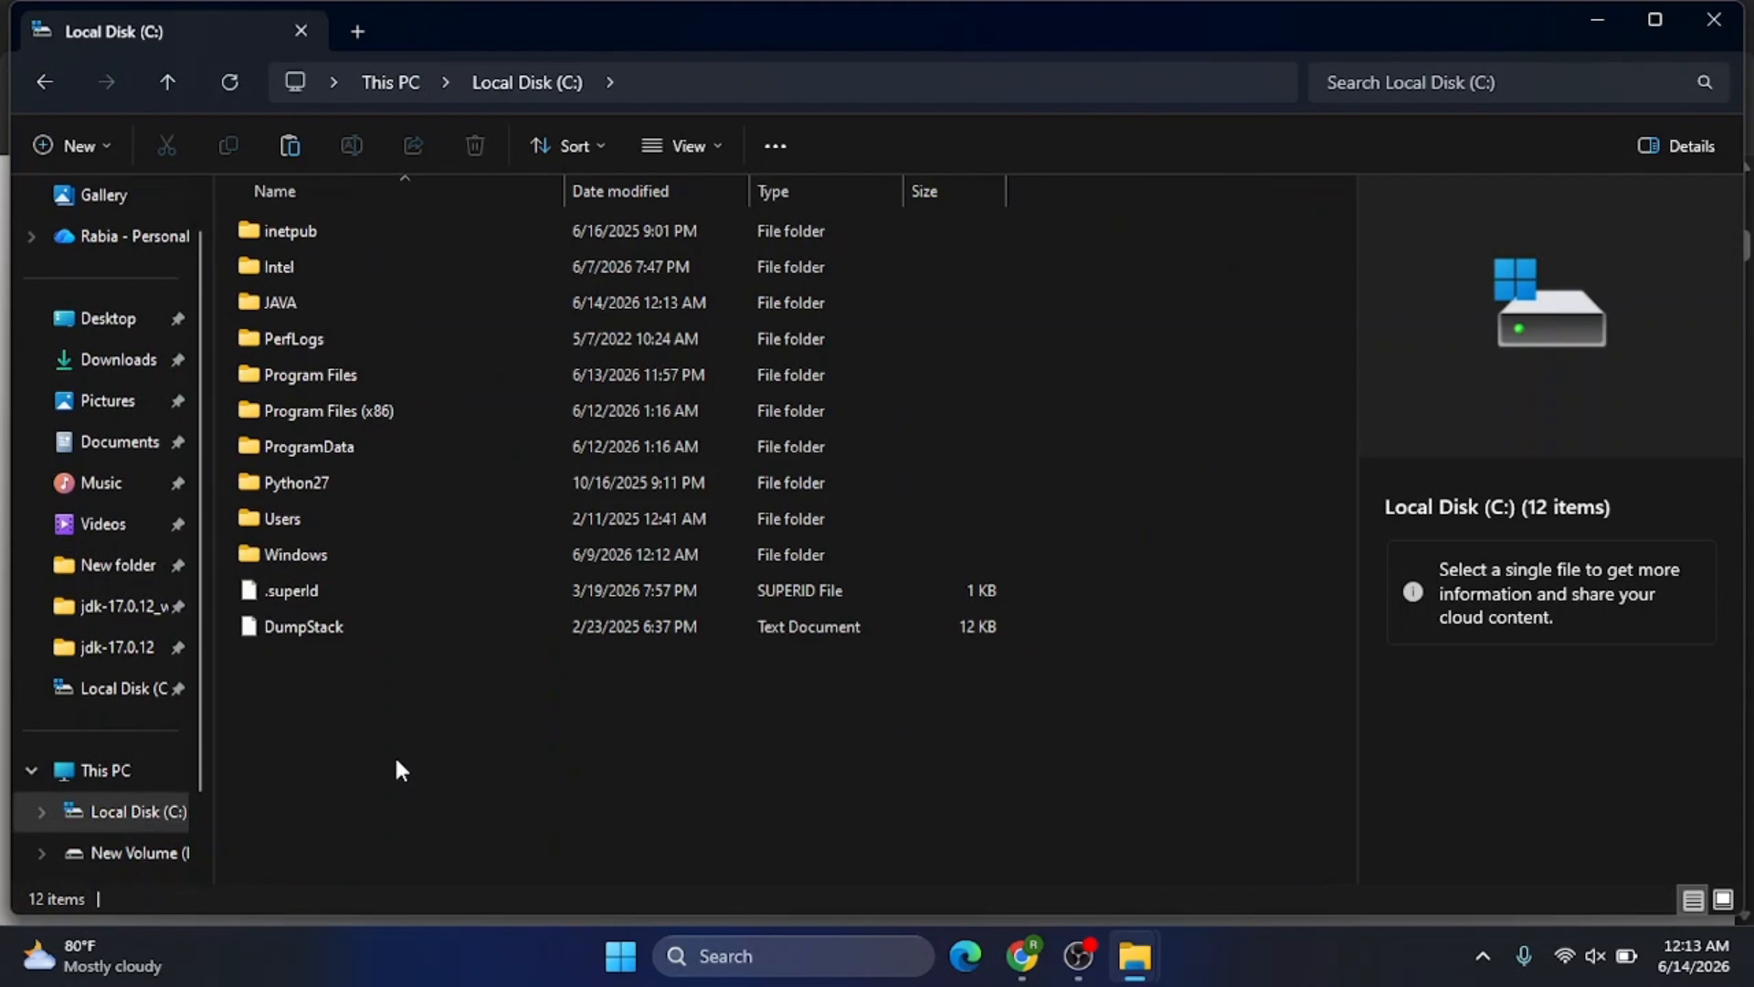
key("ctrl+shift+n")
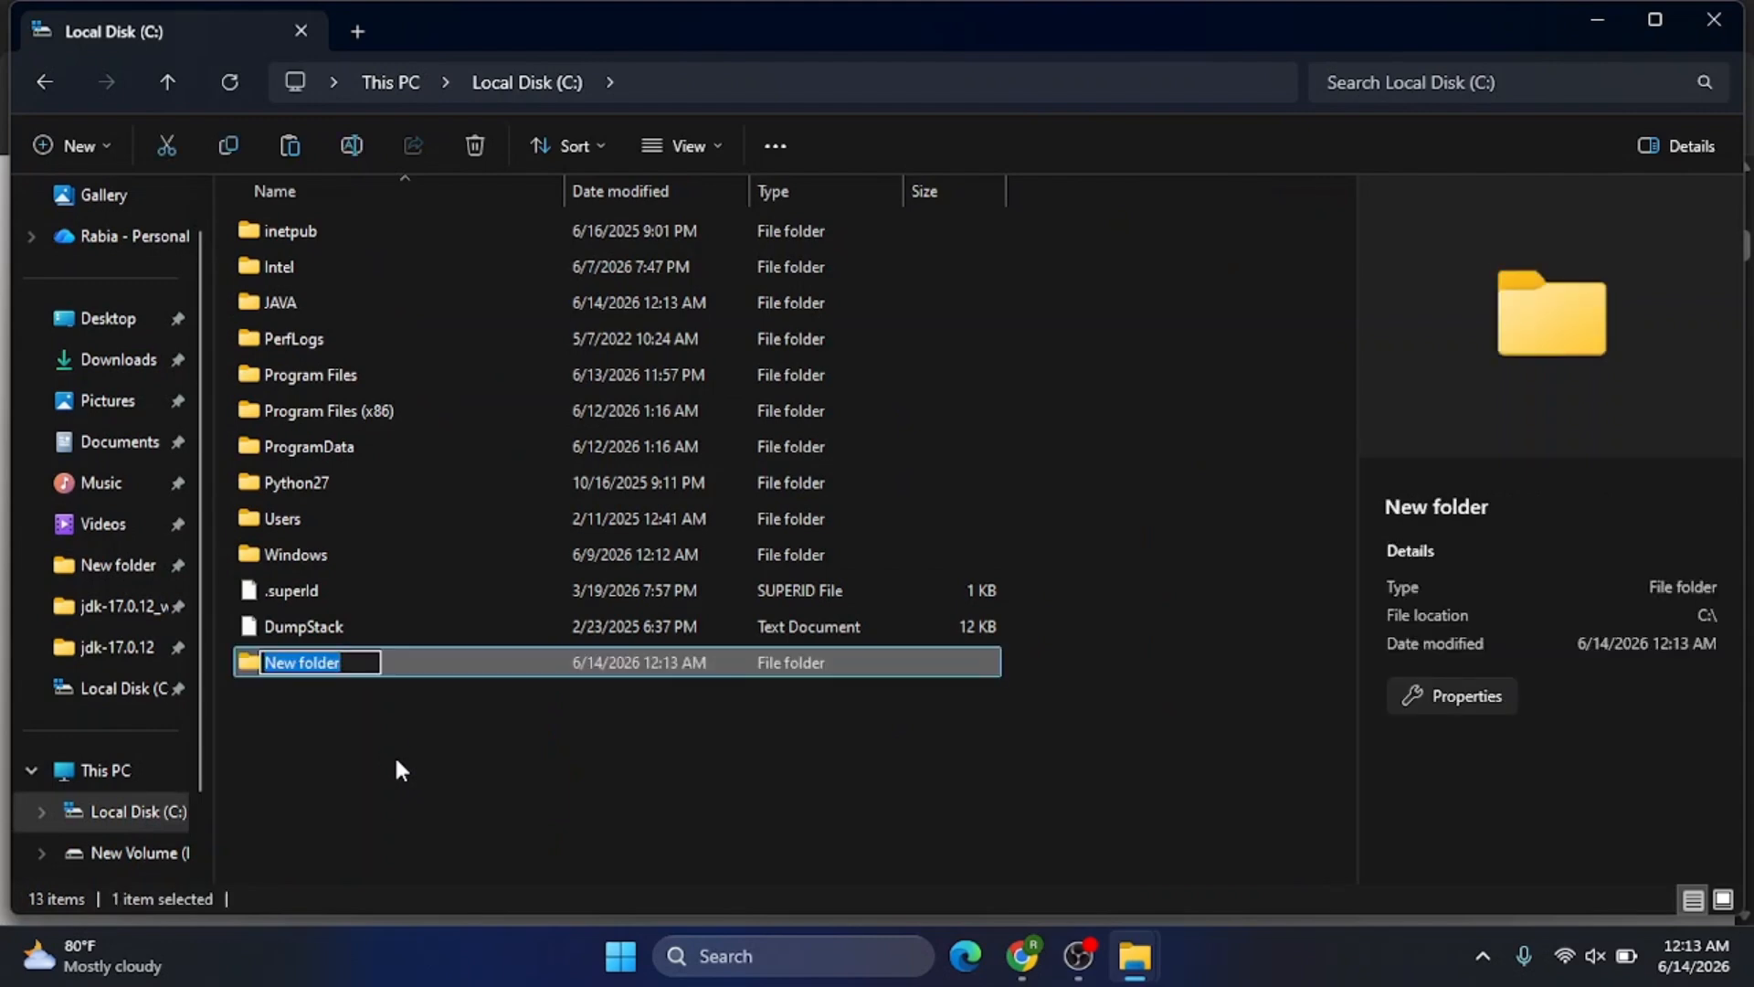
type("GEOS")
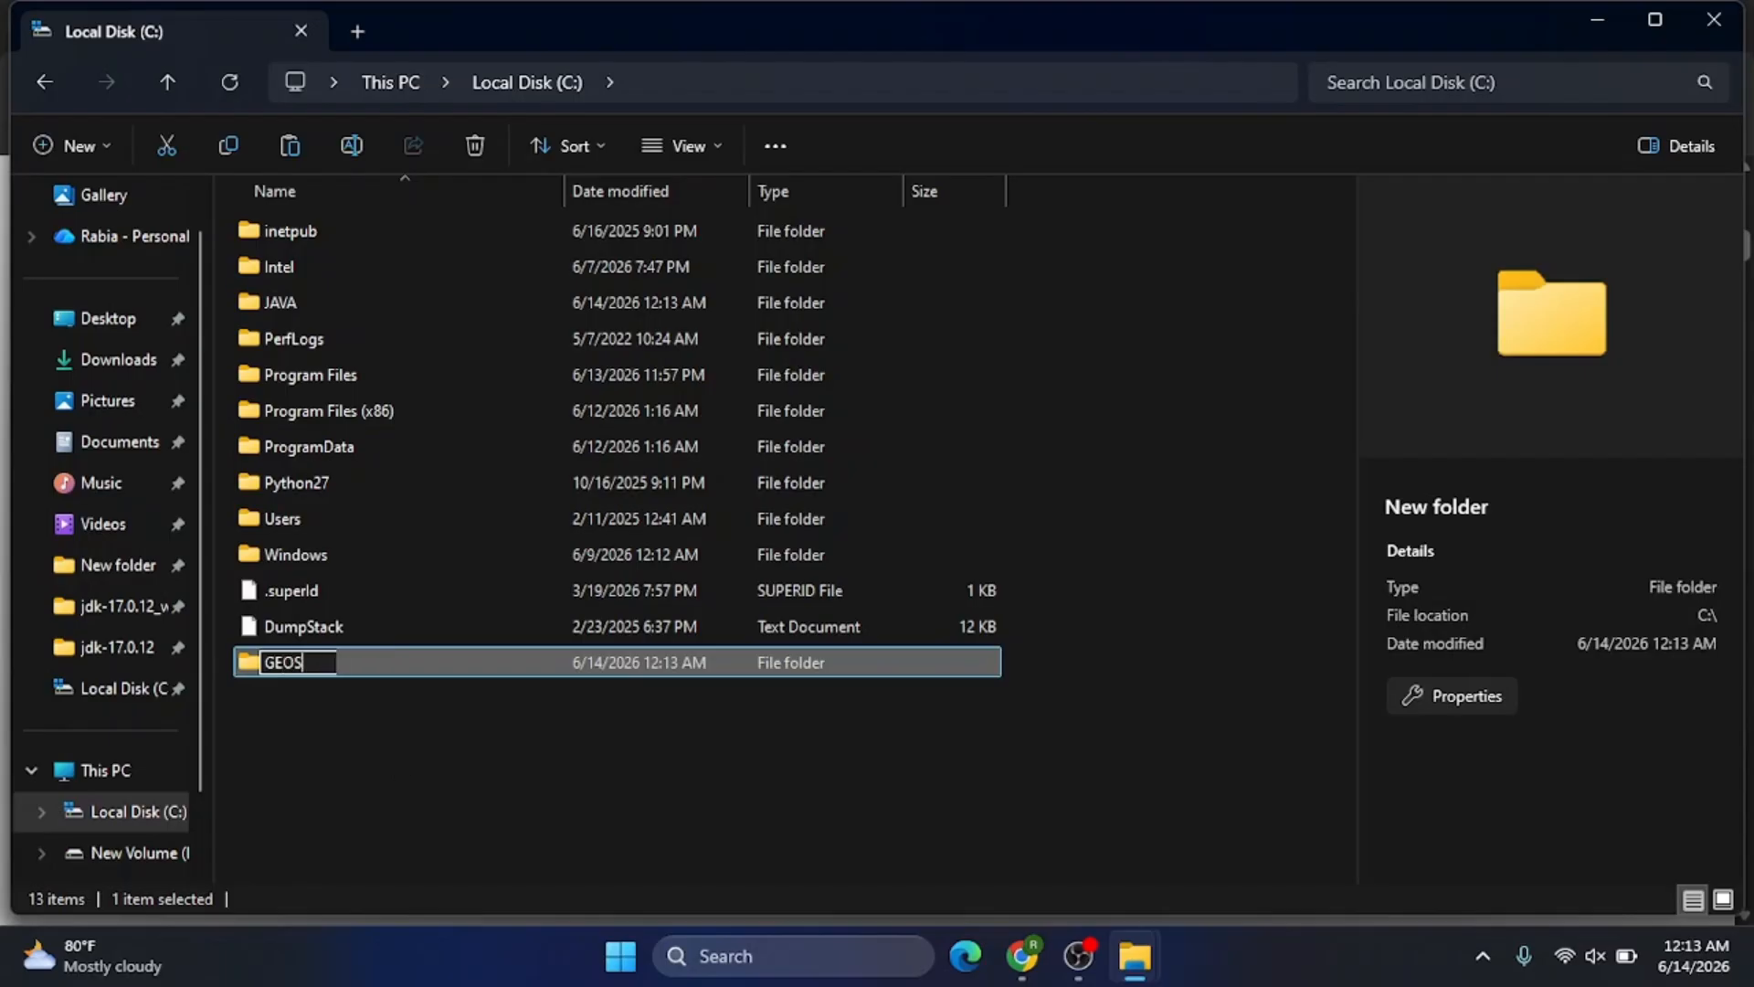
type("ERVER")
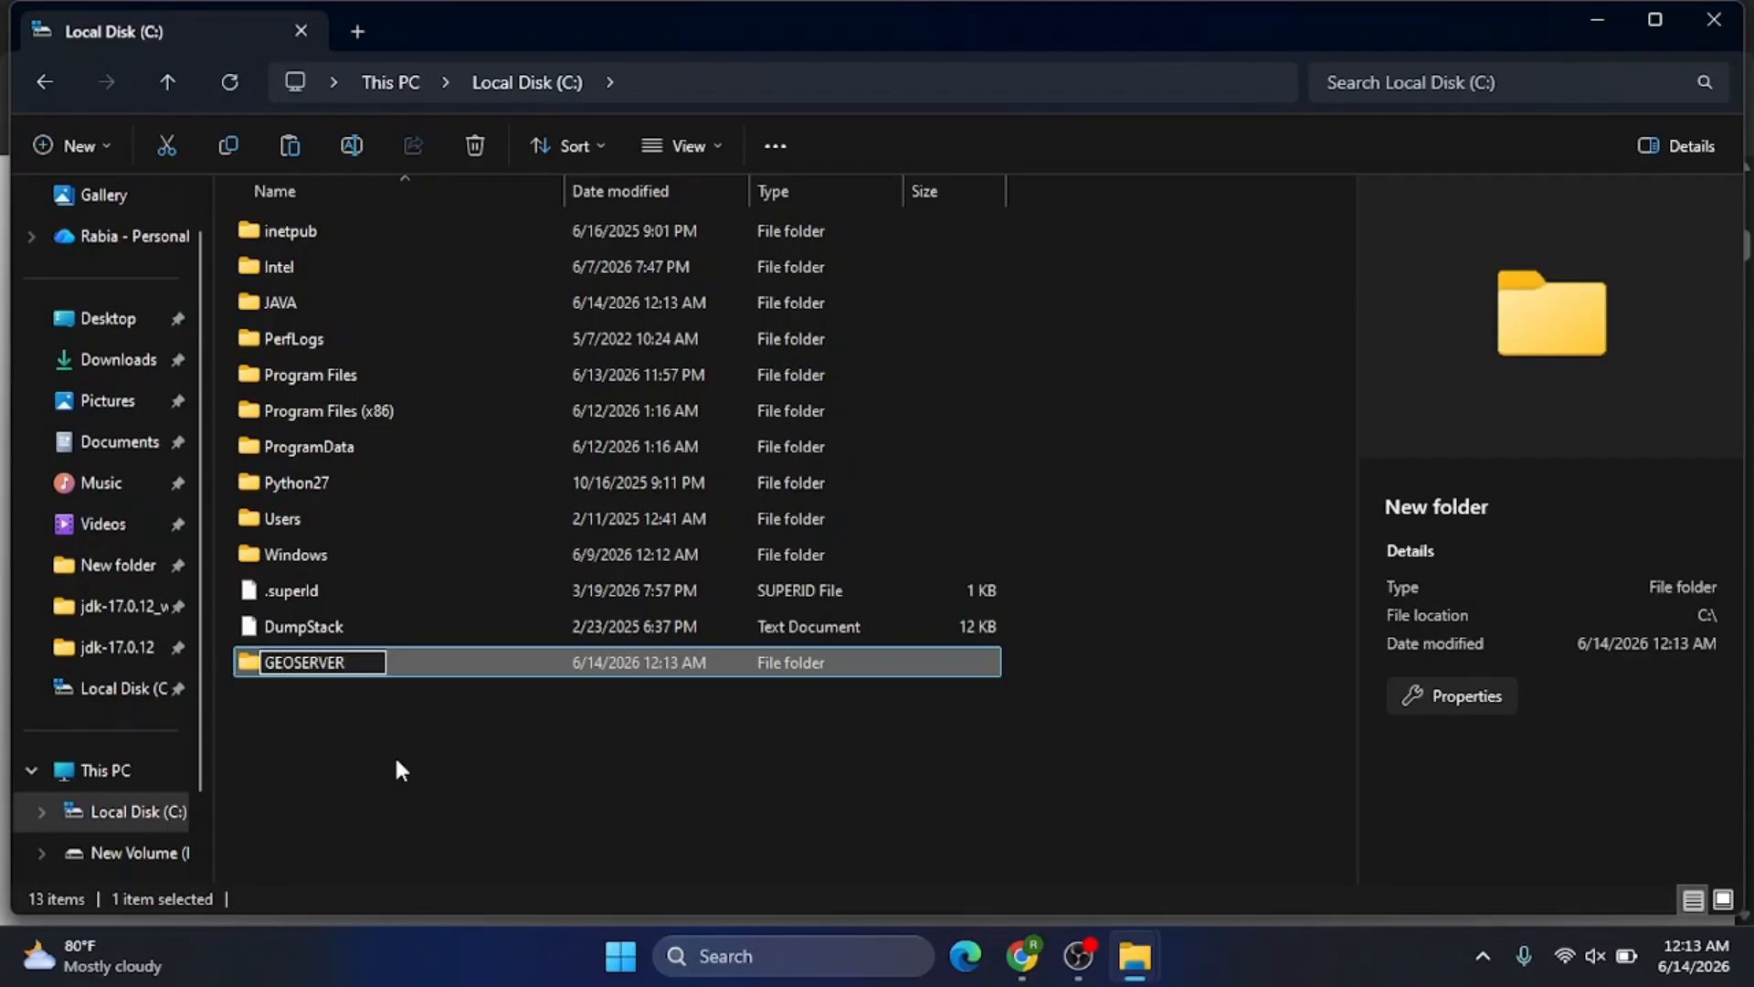
key("Return")
double_click(341, 666)
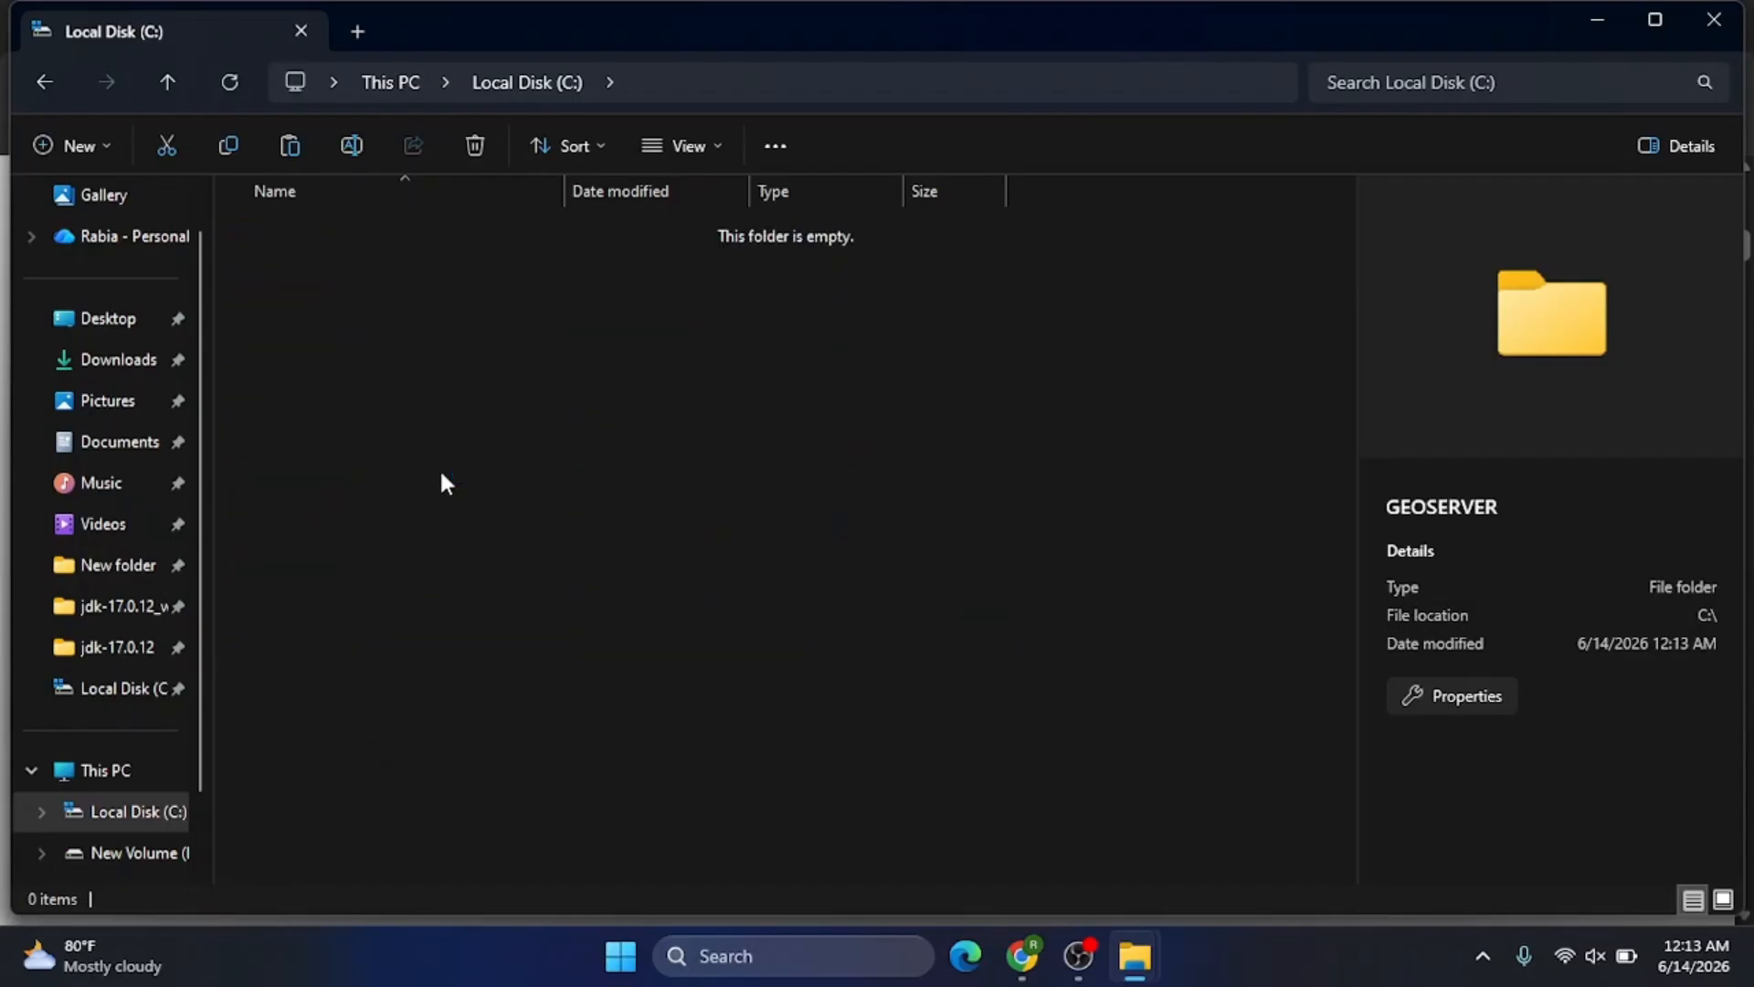
key("ctrl+v")
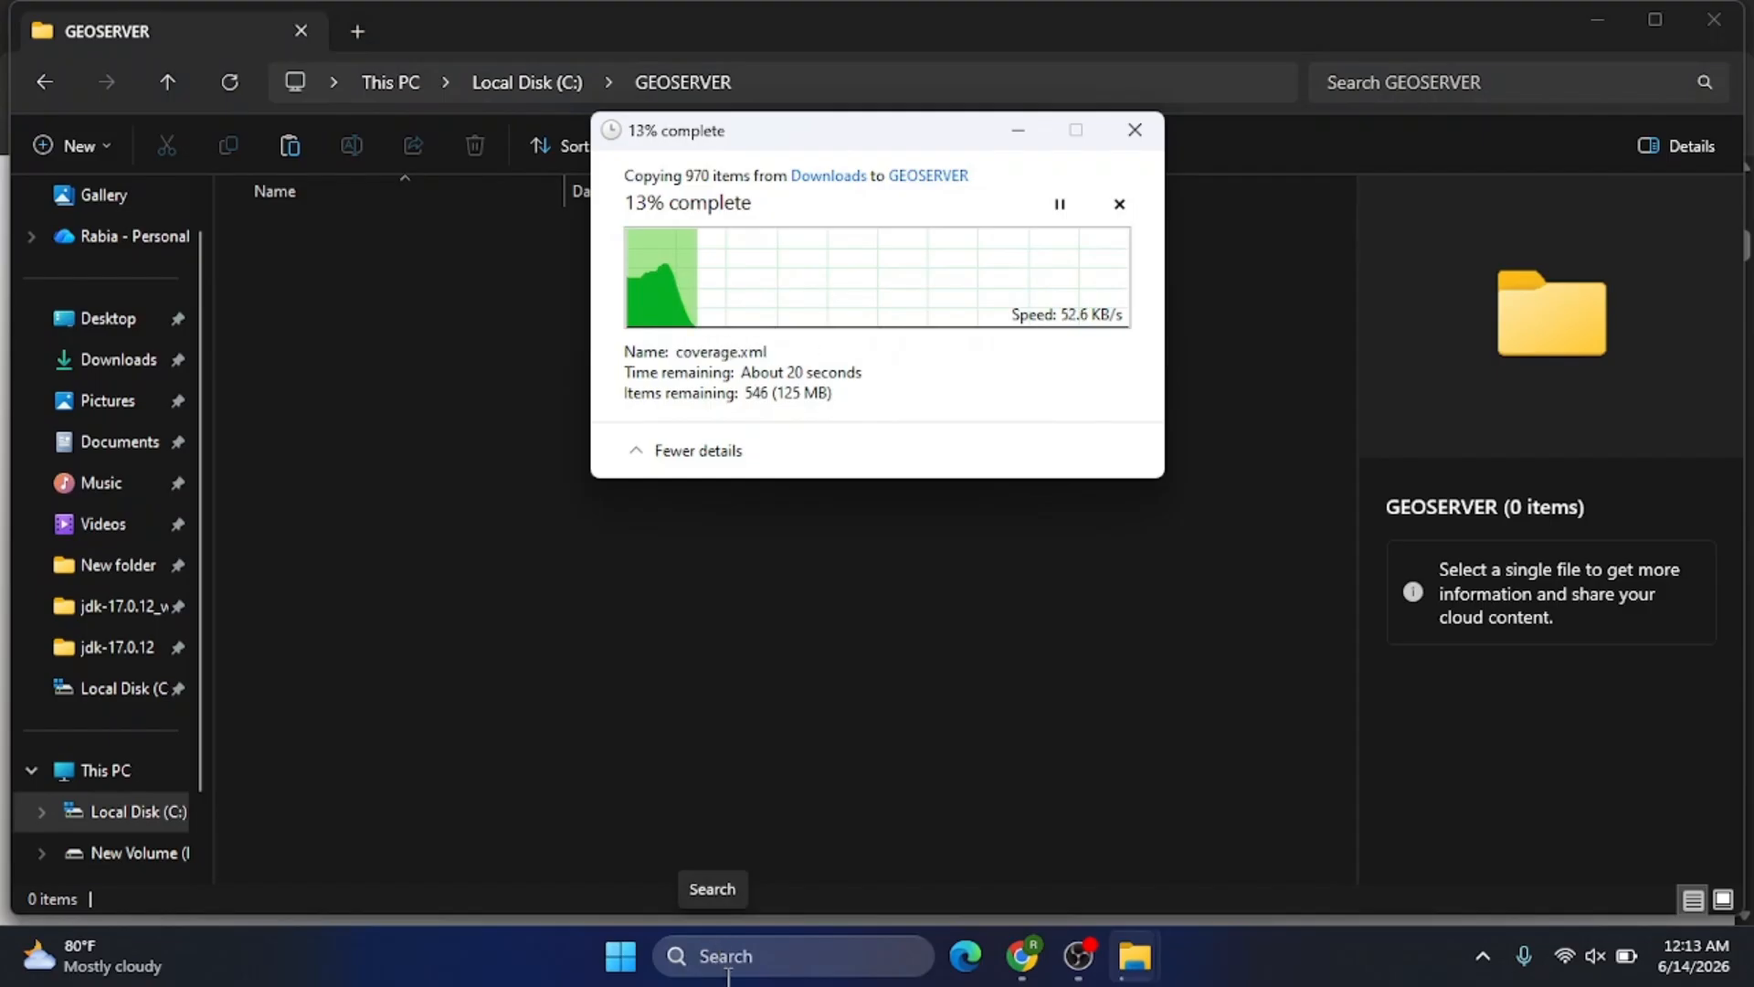
- Search Windows for "sett" and open the Settings app
left_click(751, 960)
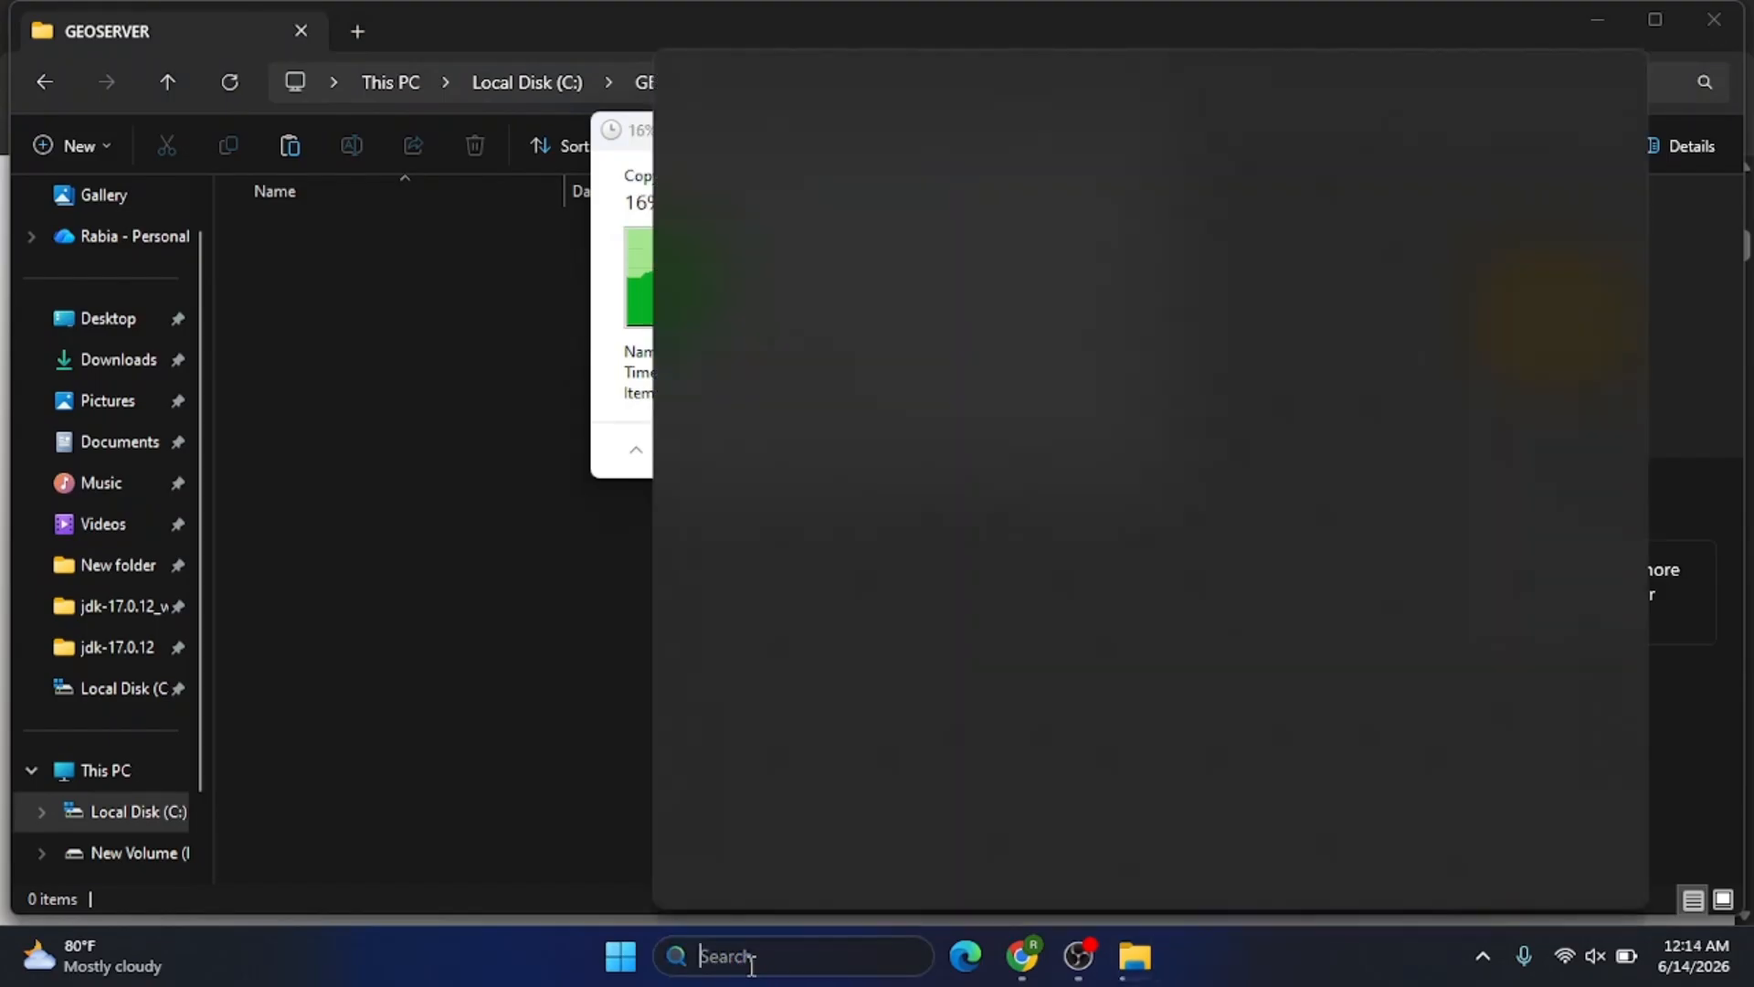
type("sett")
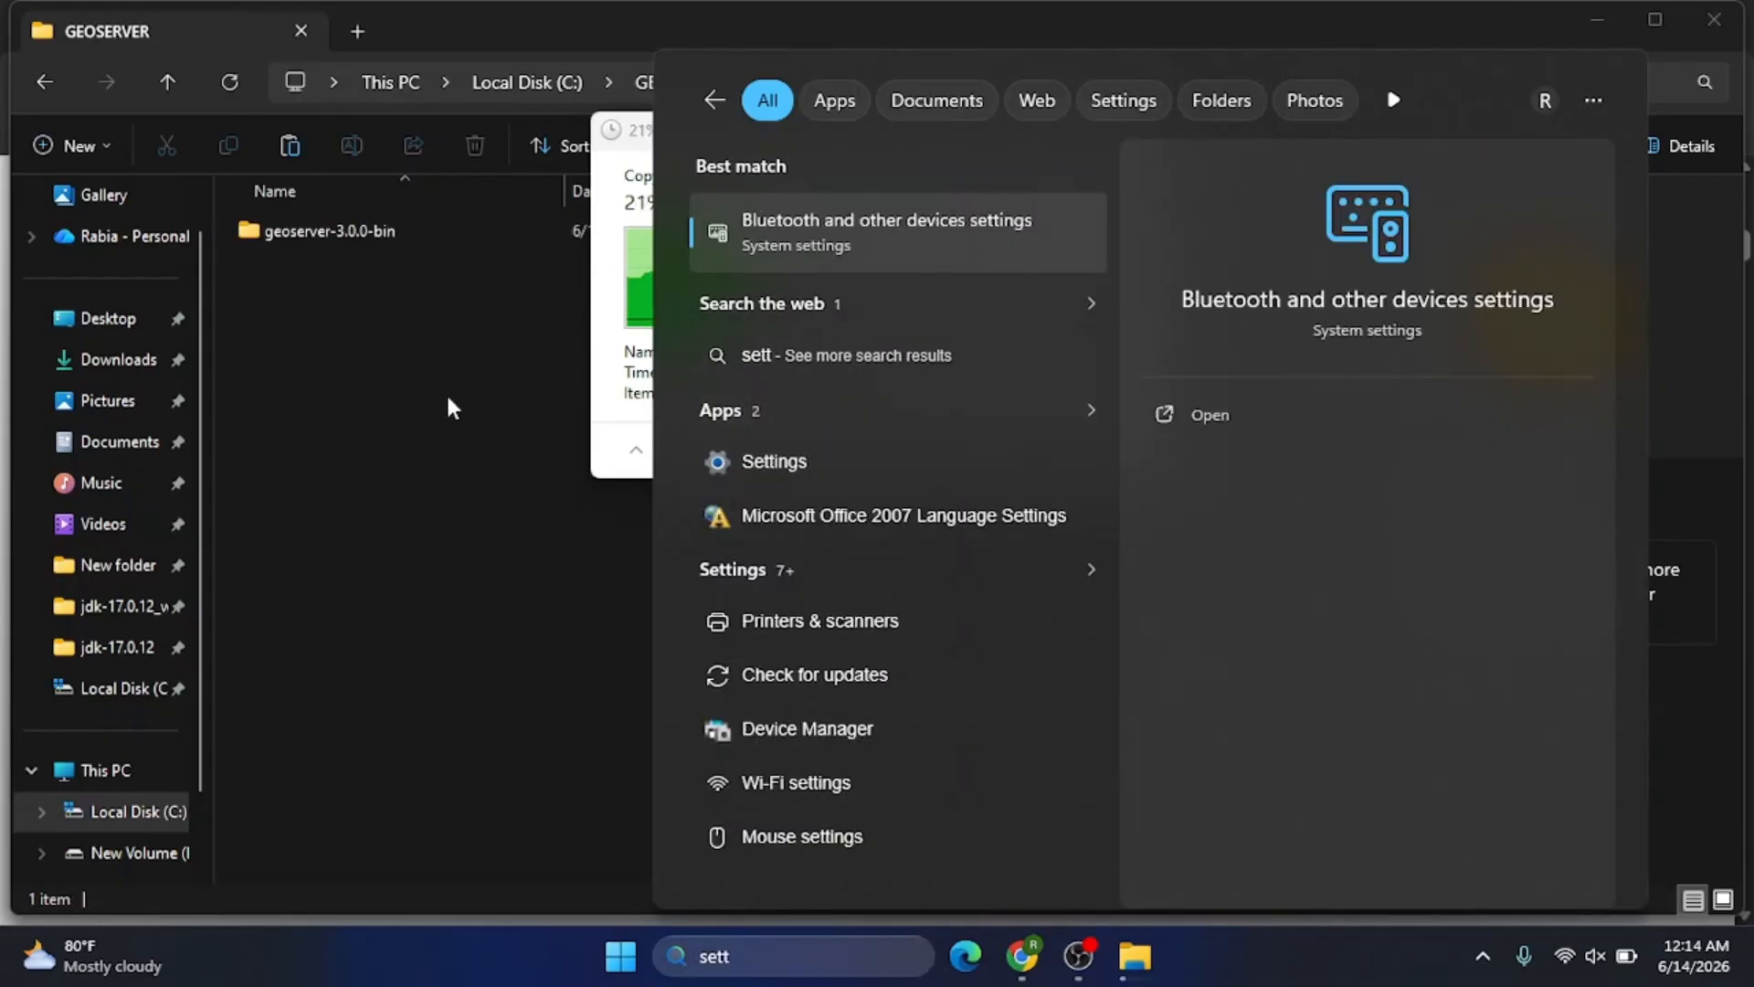
left_click(959, 463)
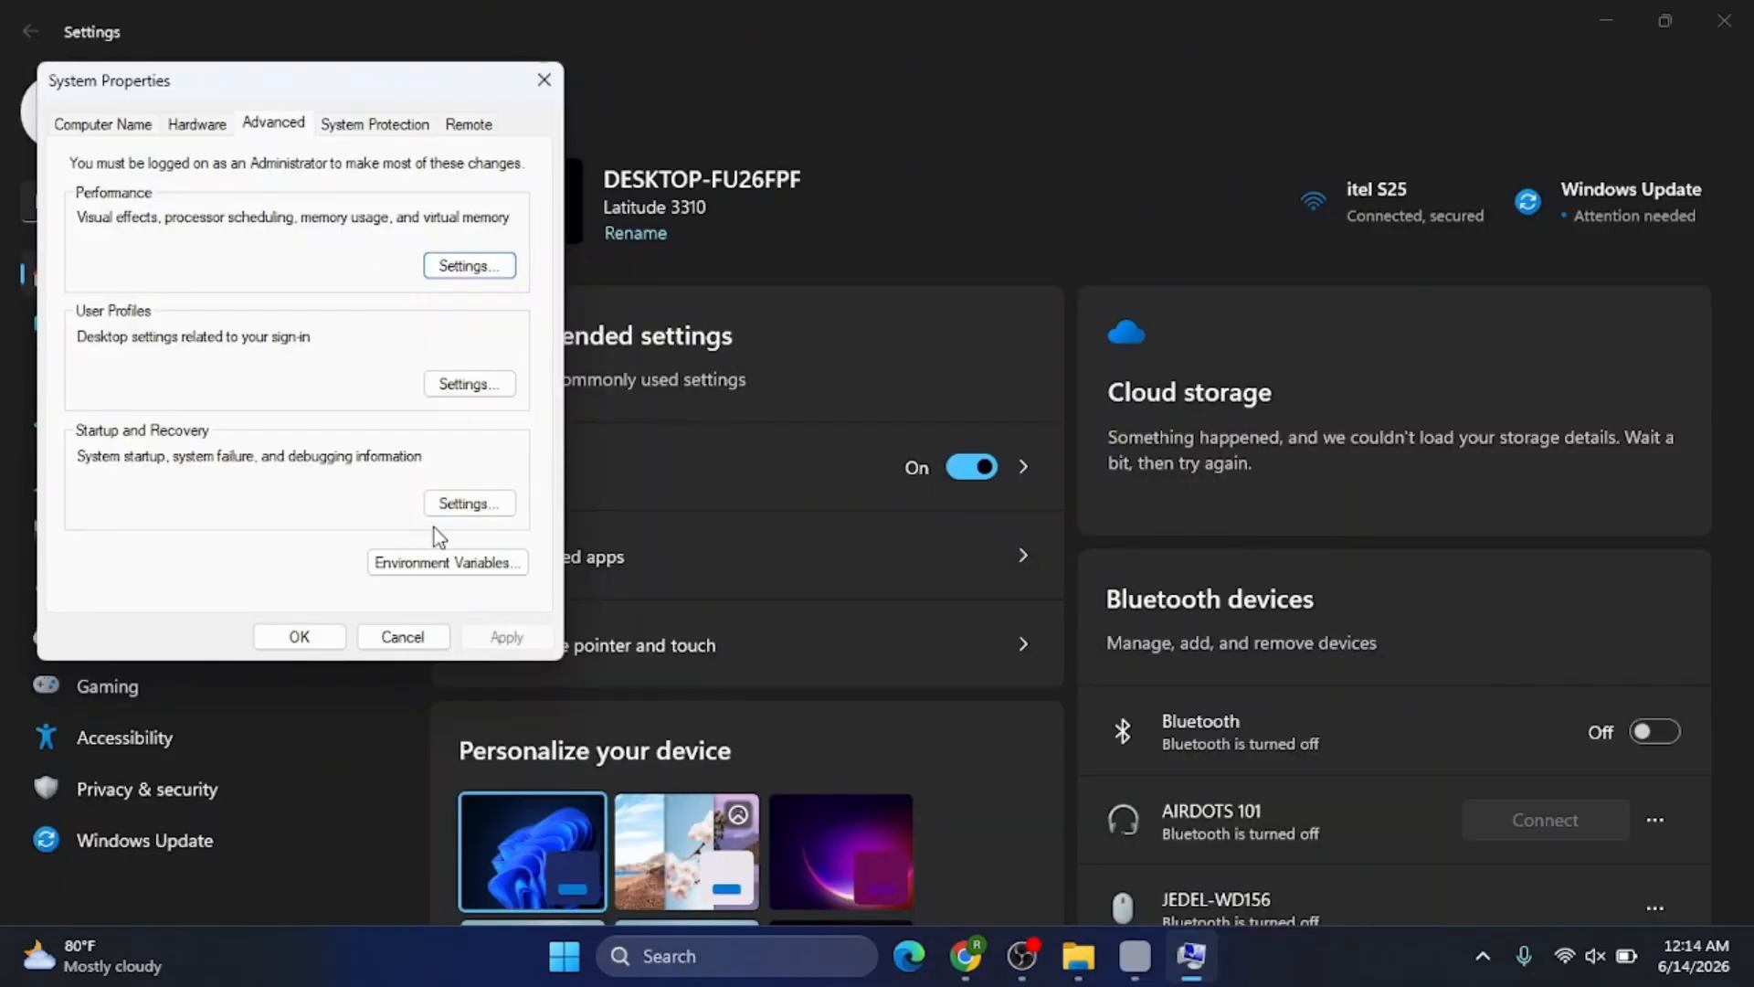
- Open the environment variables and start a new system variable named JAVA_HOME
left_click(444, 560)
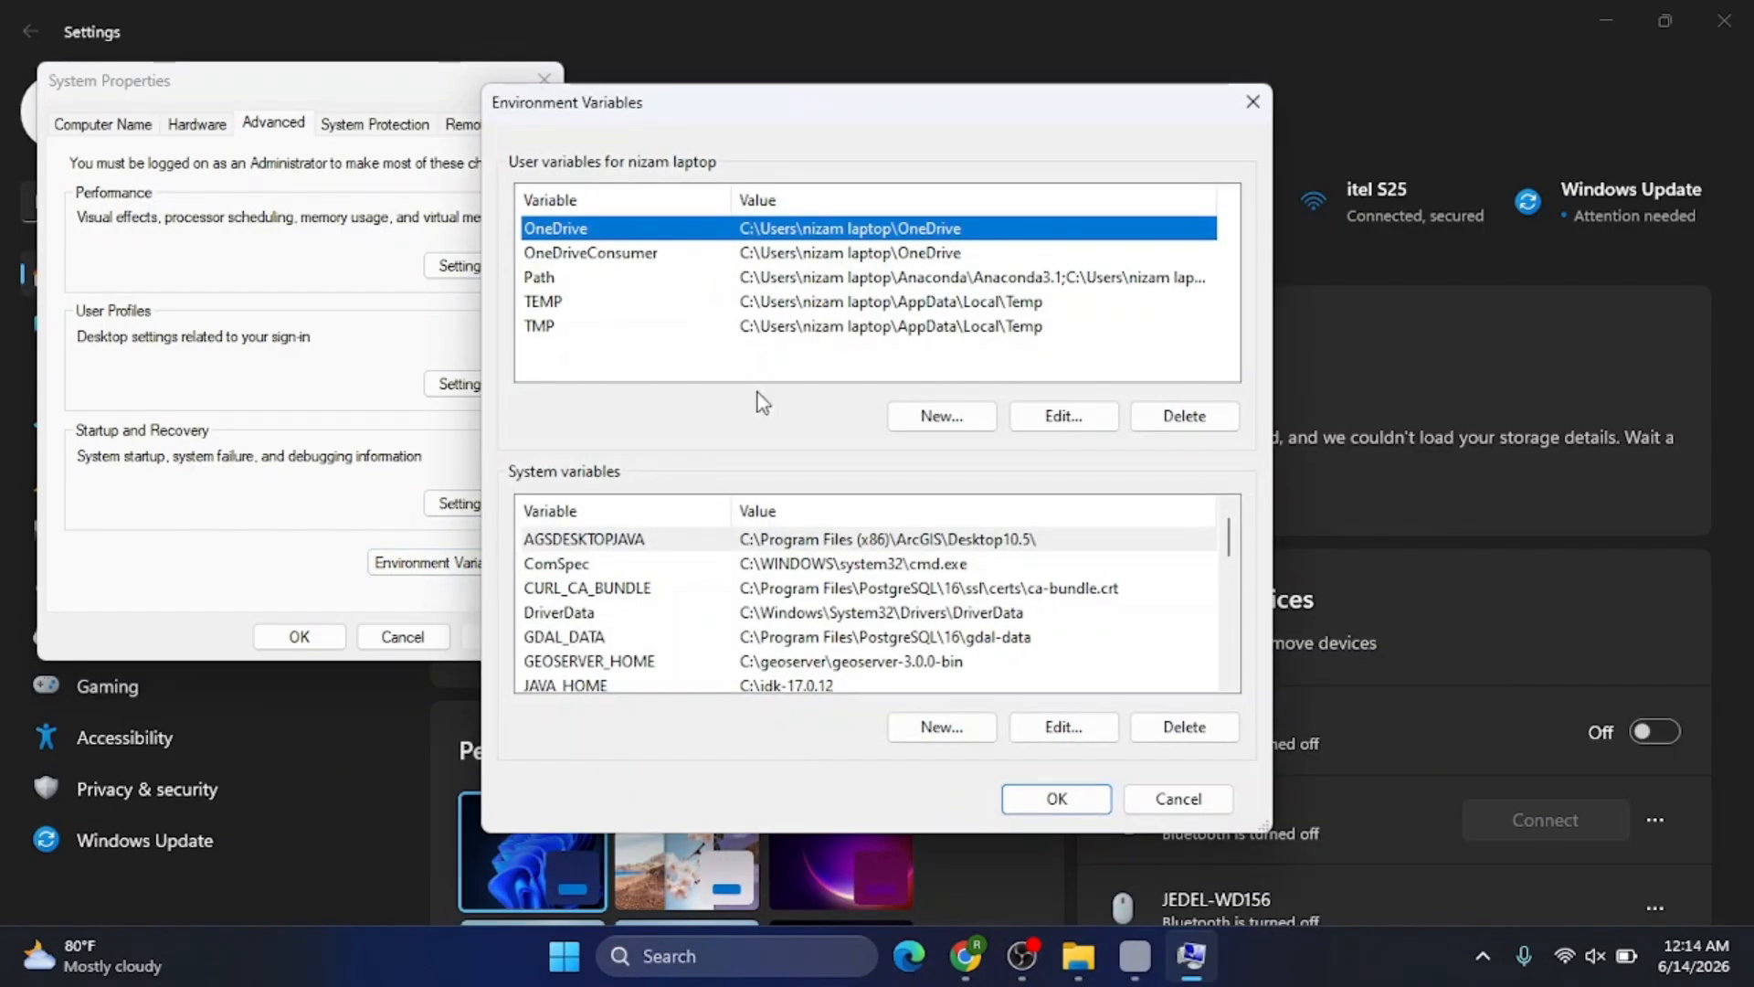
left_click(930, 727)
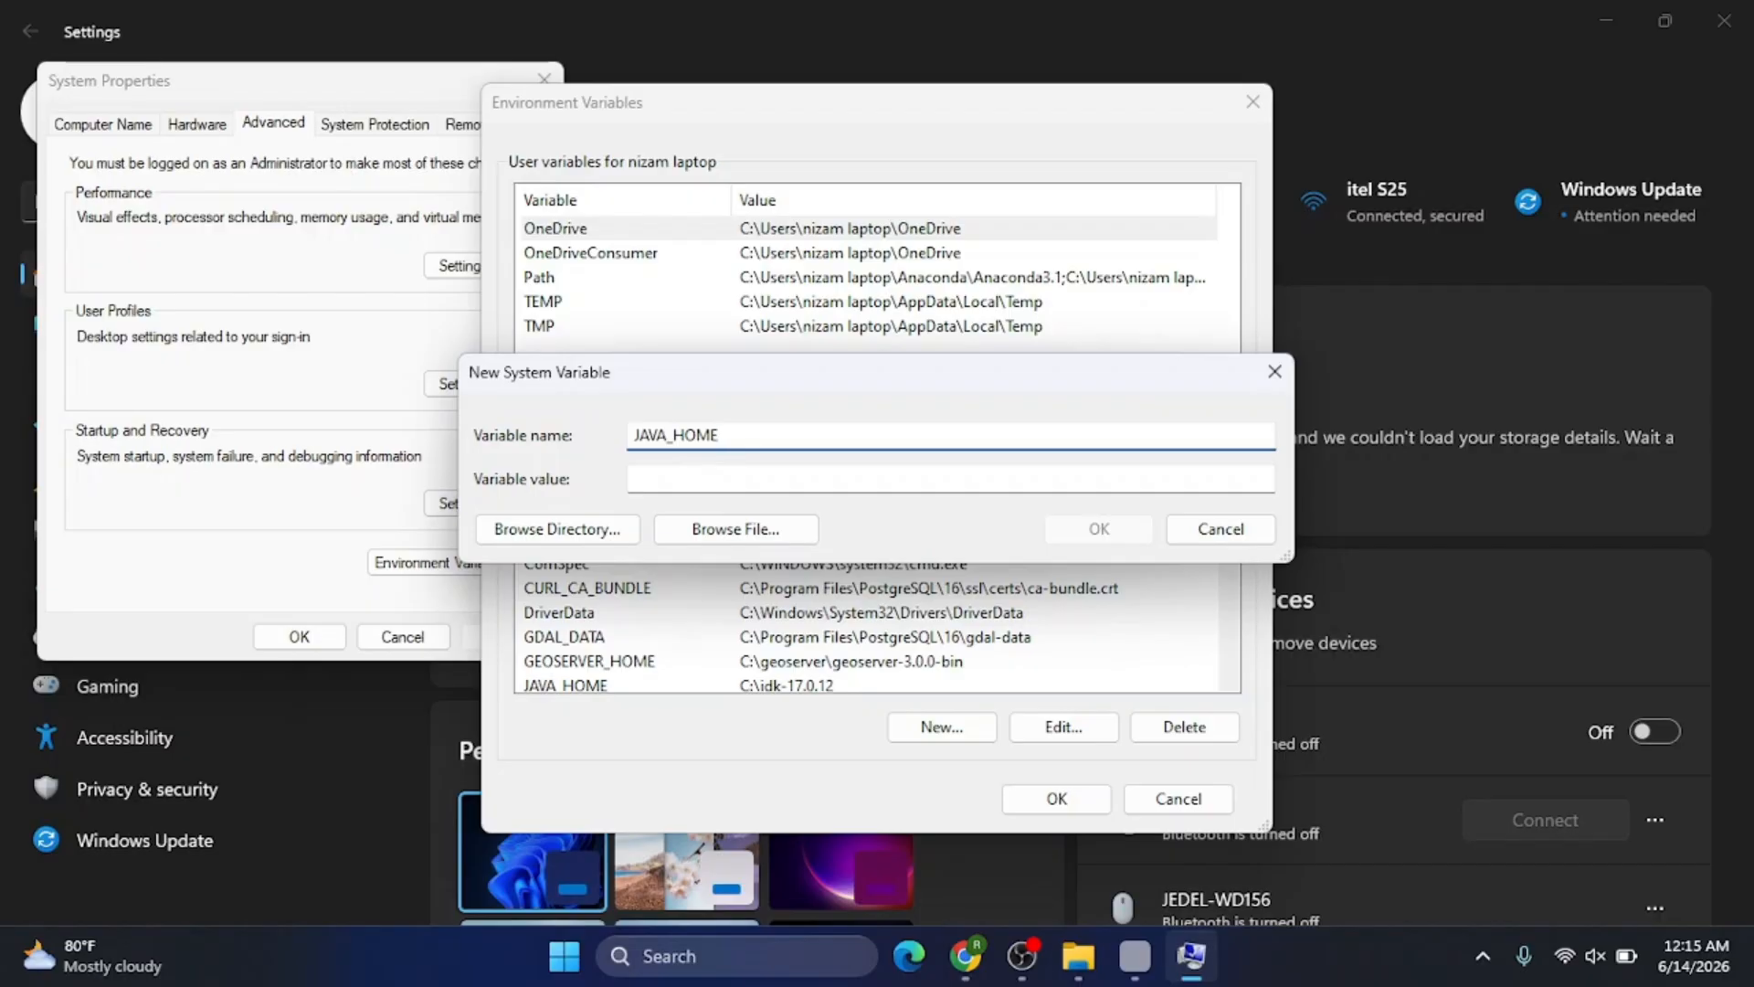
- Switch to the JAVA folder in File Explorer and copy the location path from the properties of the bin folder inside jdk-17.0.12
mouse_move(1078, 956)
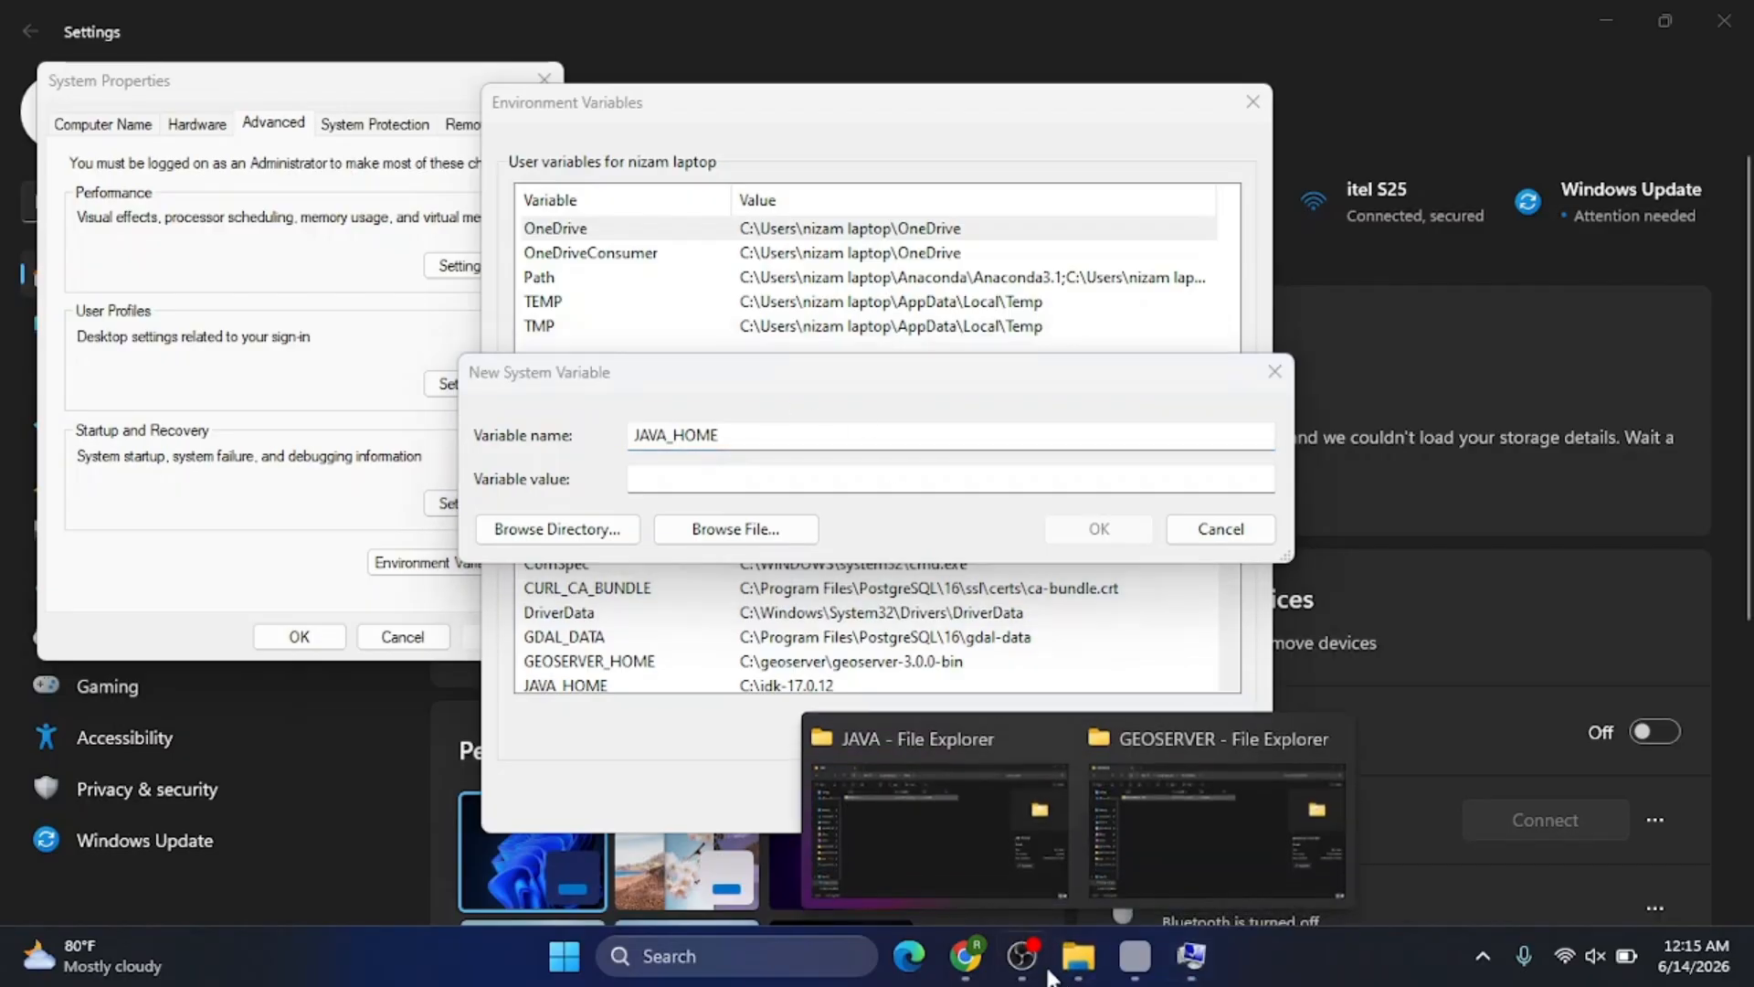
left_click(993, 848)
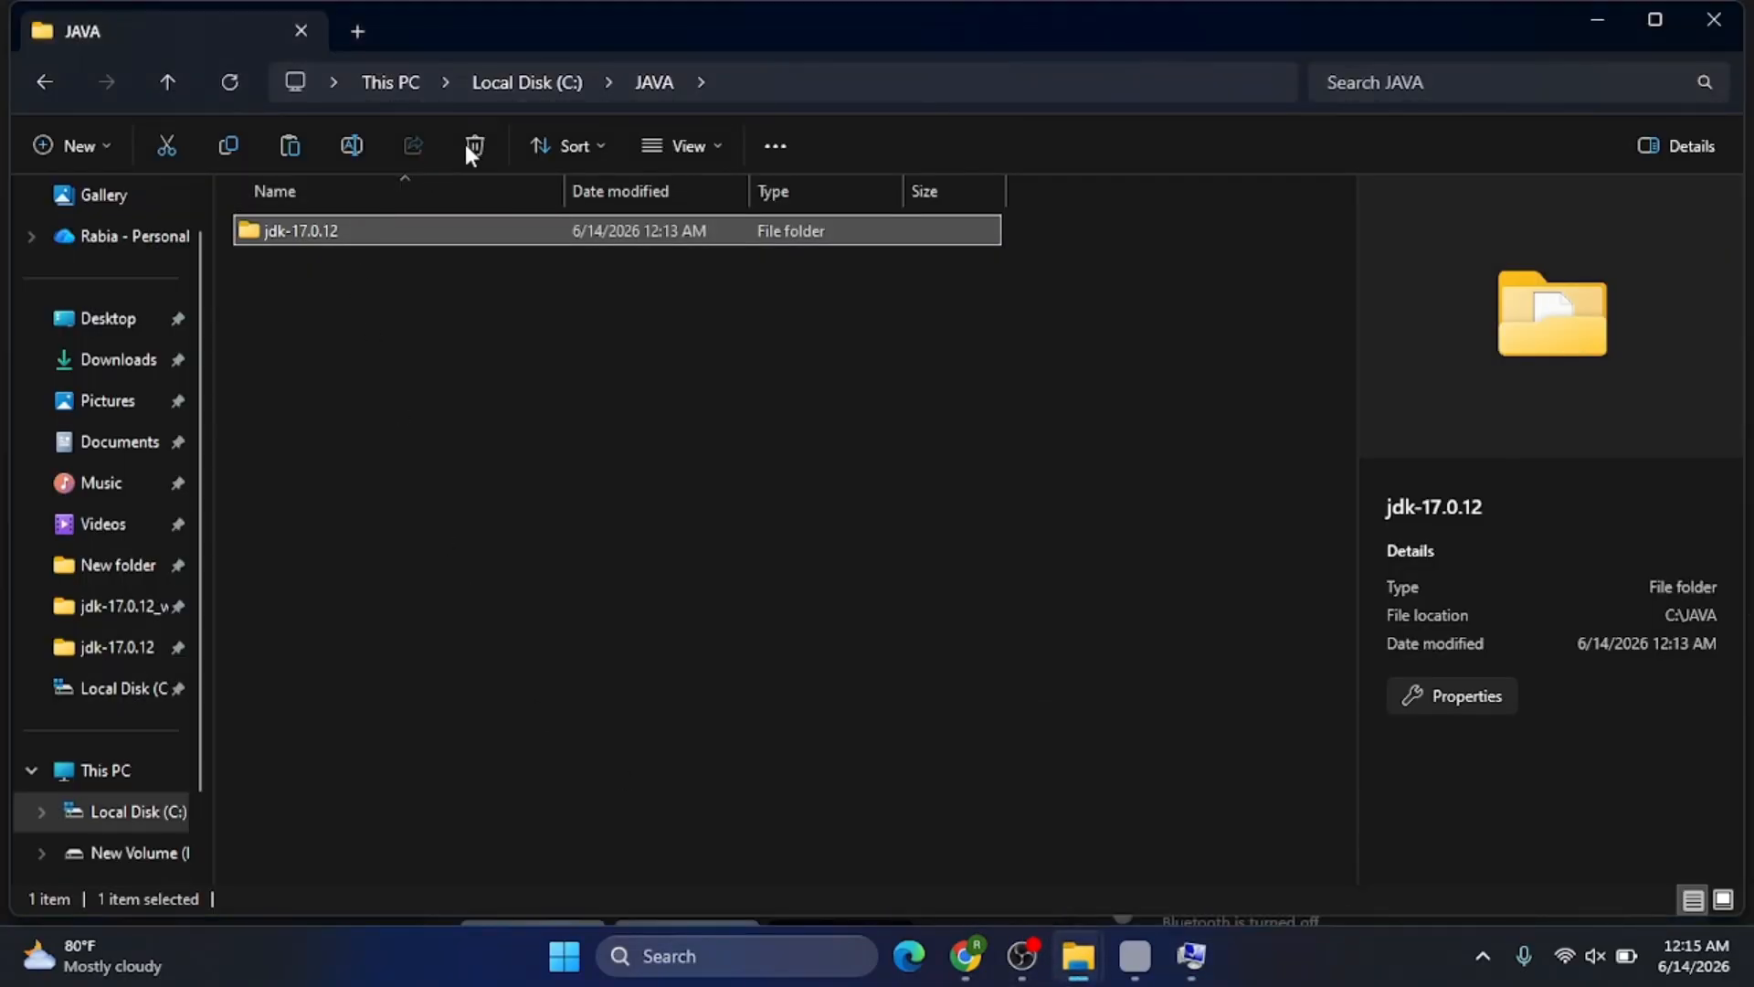
double_click(312, 230)
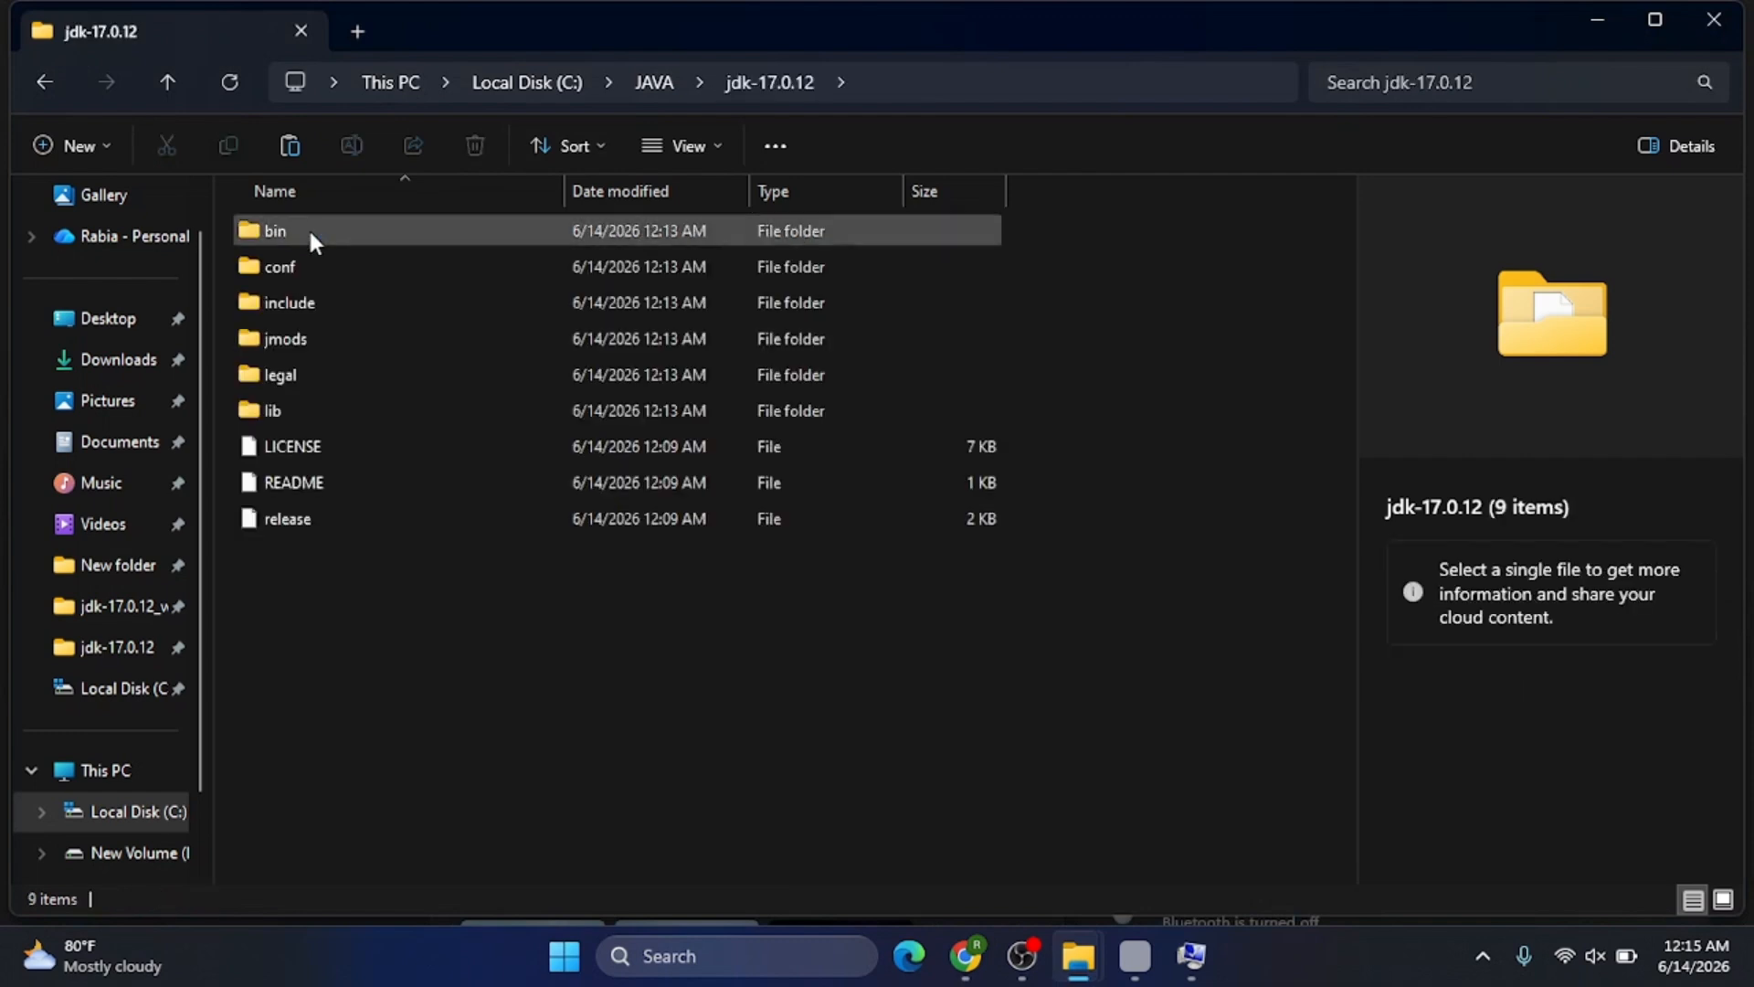
left_click(281, 234)
right_click(281, 234)
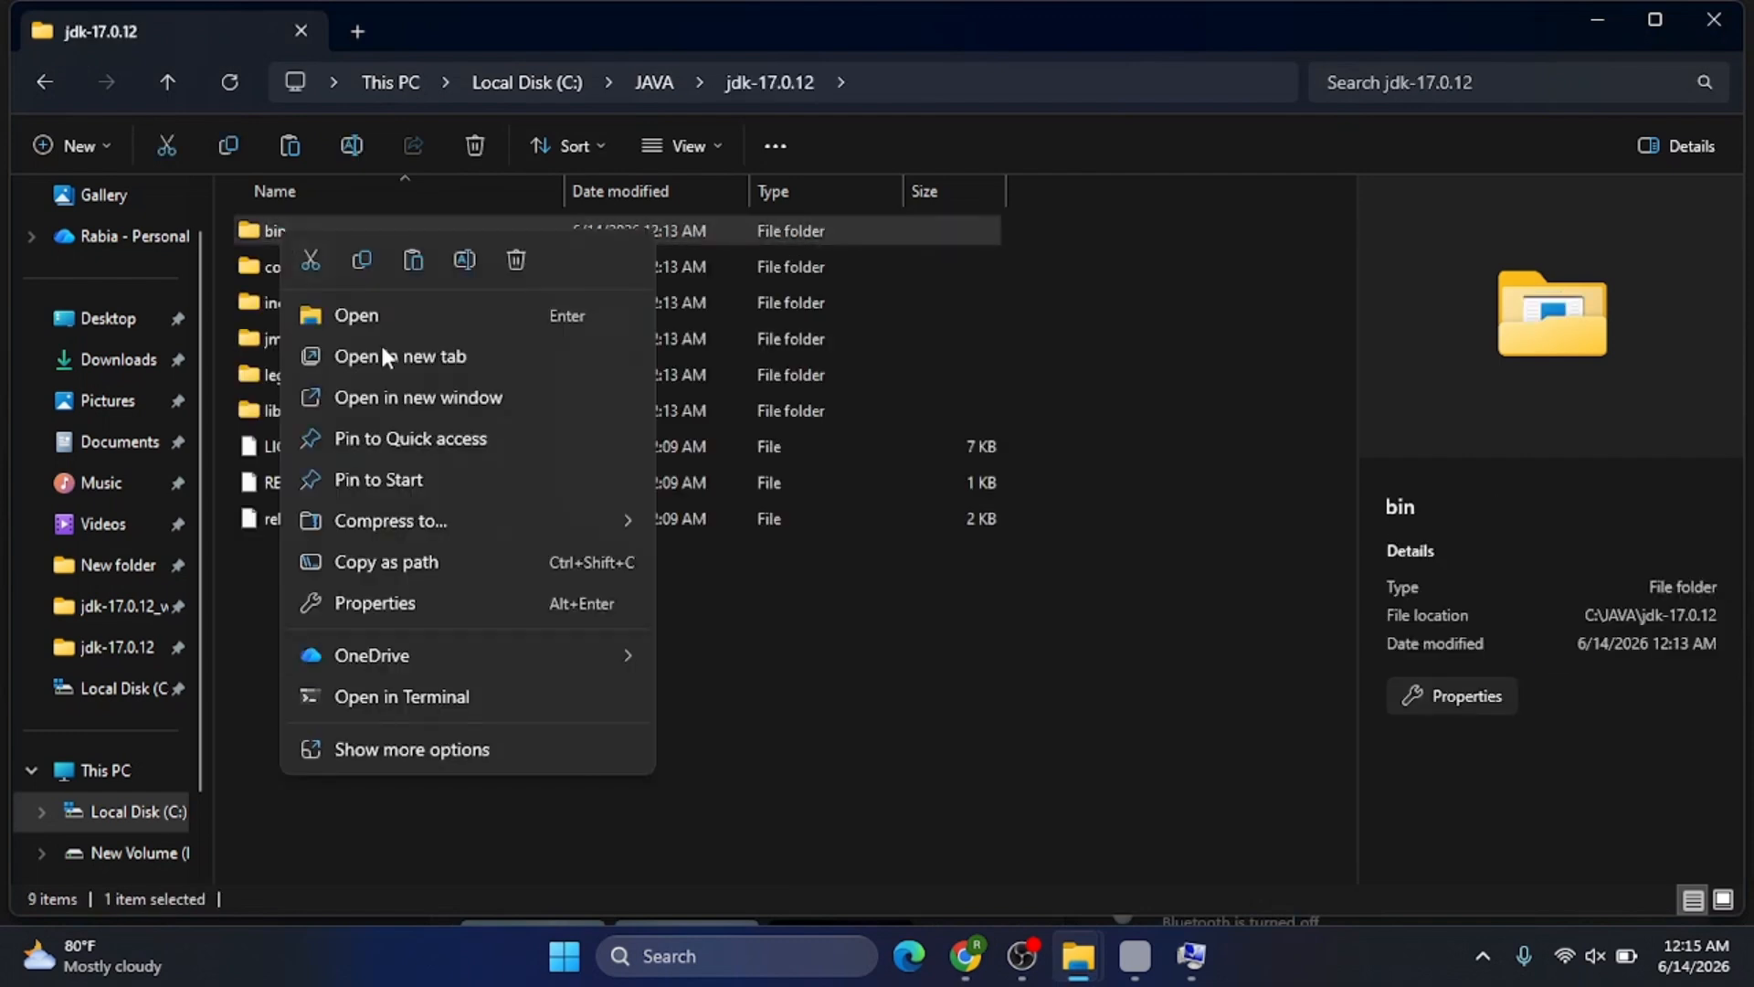
left_click(370, 598)
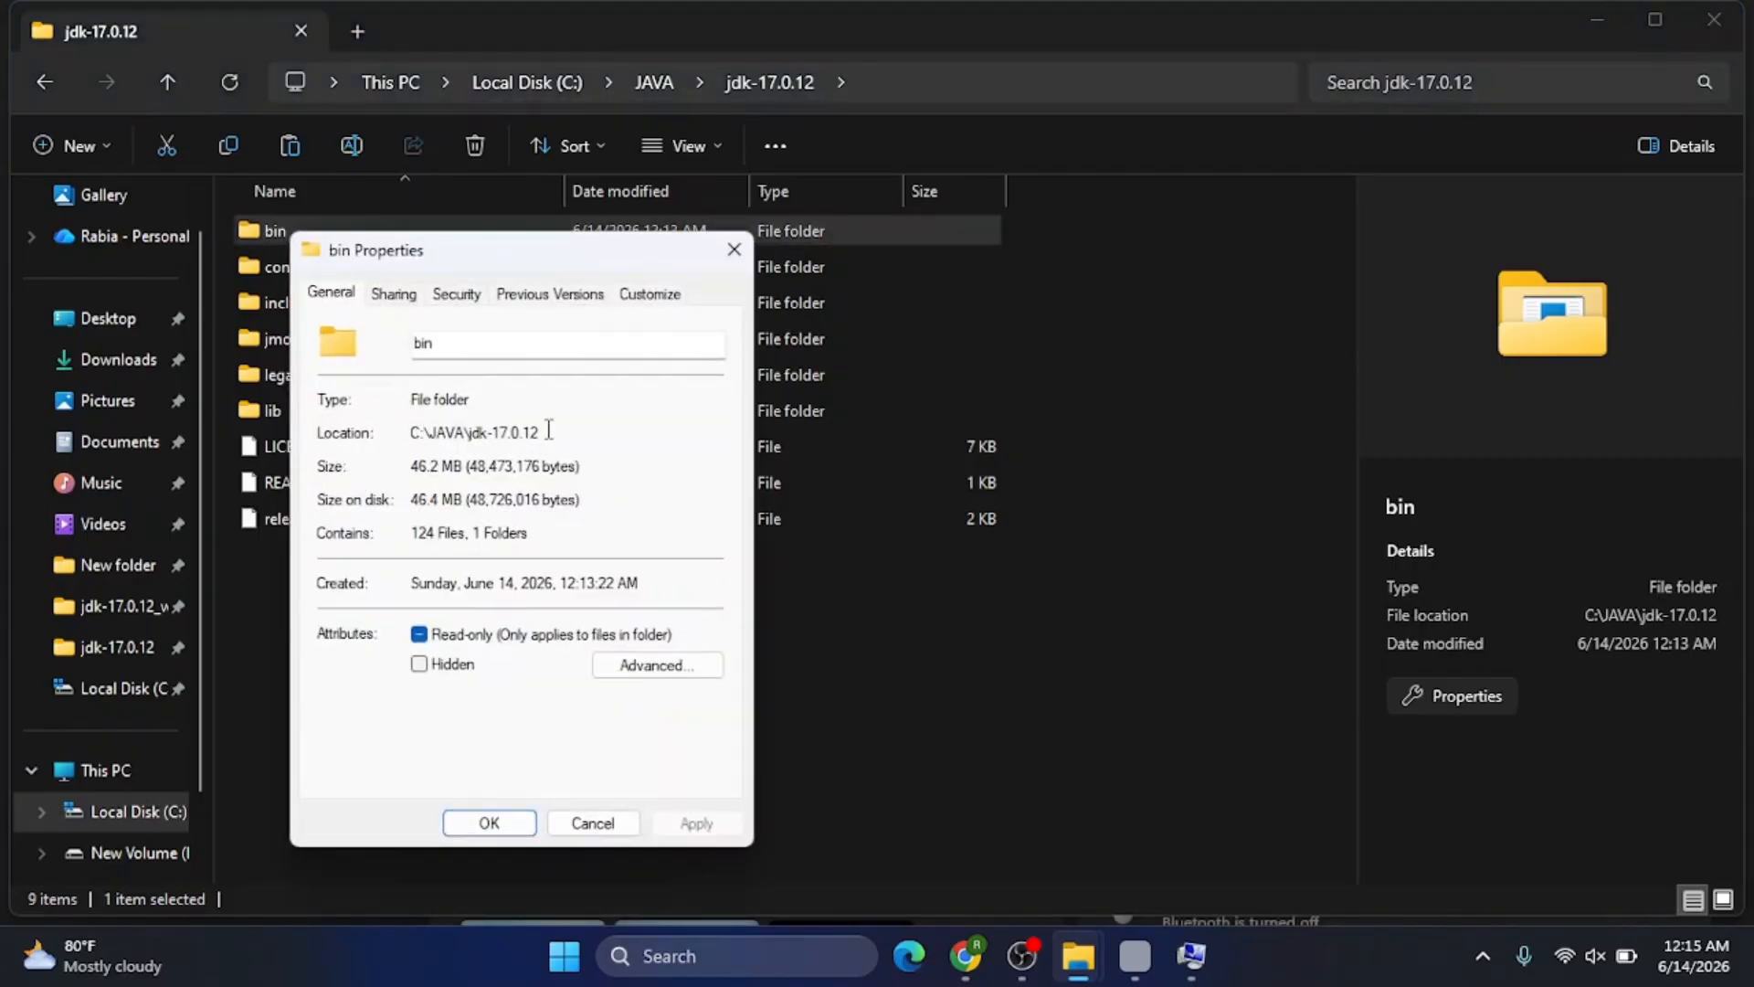
left_click_drag(548, 433, 408, 434)
right_click(446, 439)
left_click(495, 526)
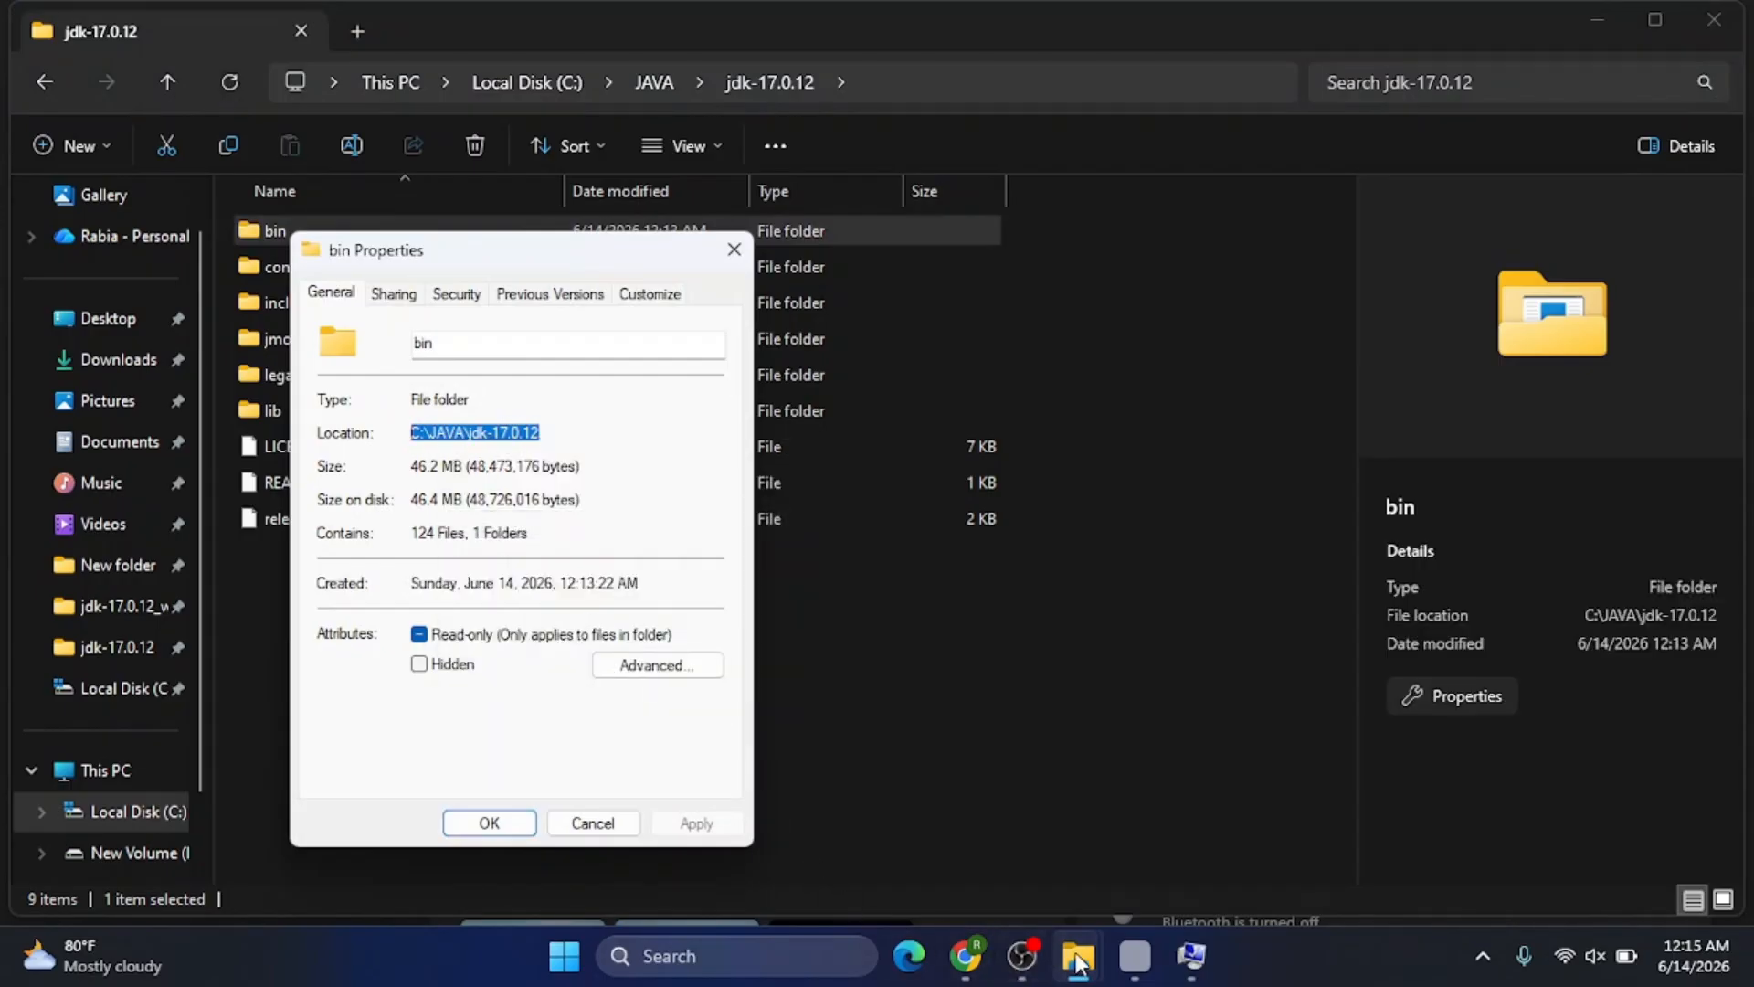
- Return to the new system variable, set JAVA_HOME's value to C:\JAVA\jdk-17.0.12 and save it
left_click(1185, 957)
left_click(690, 478)
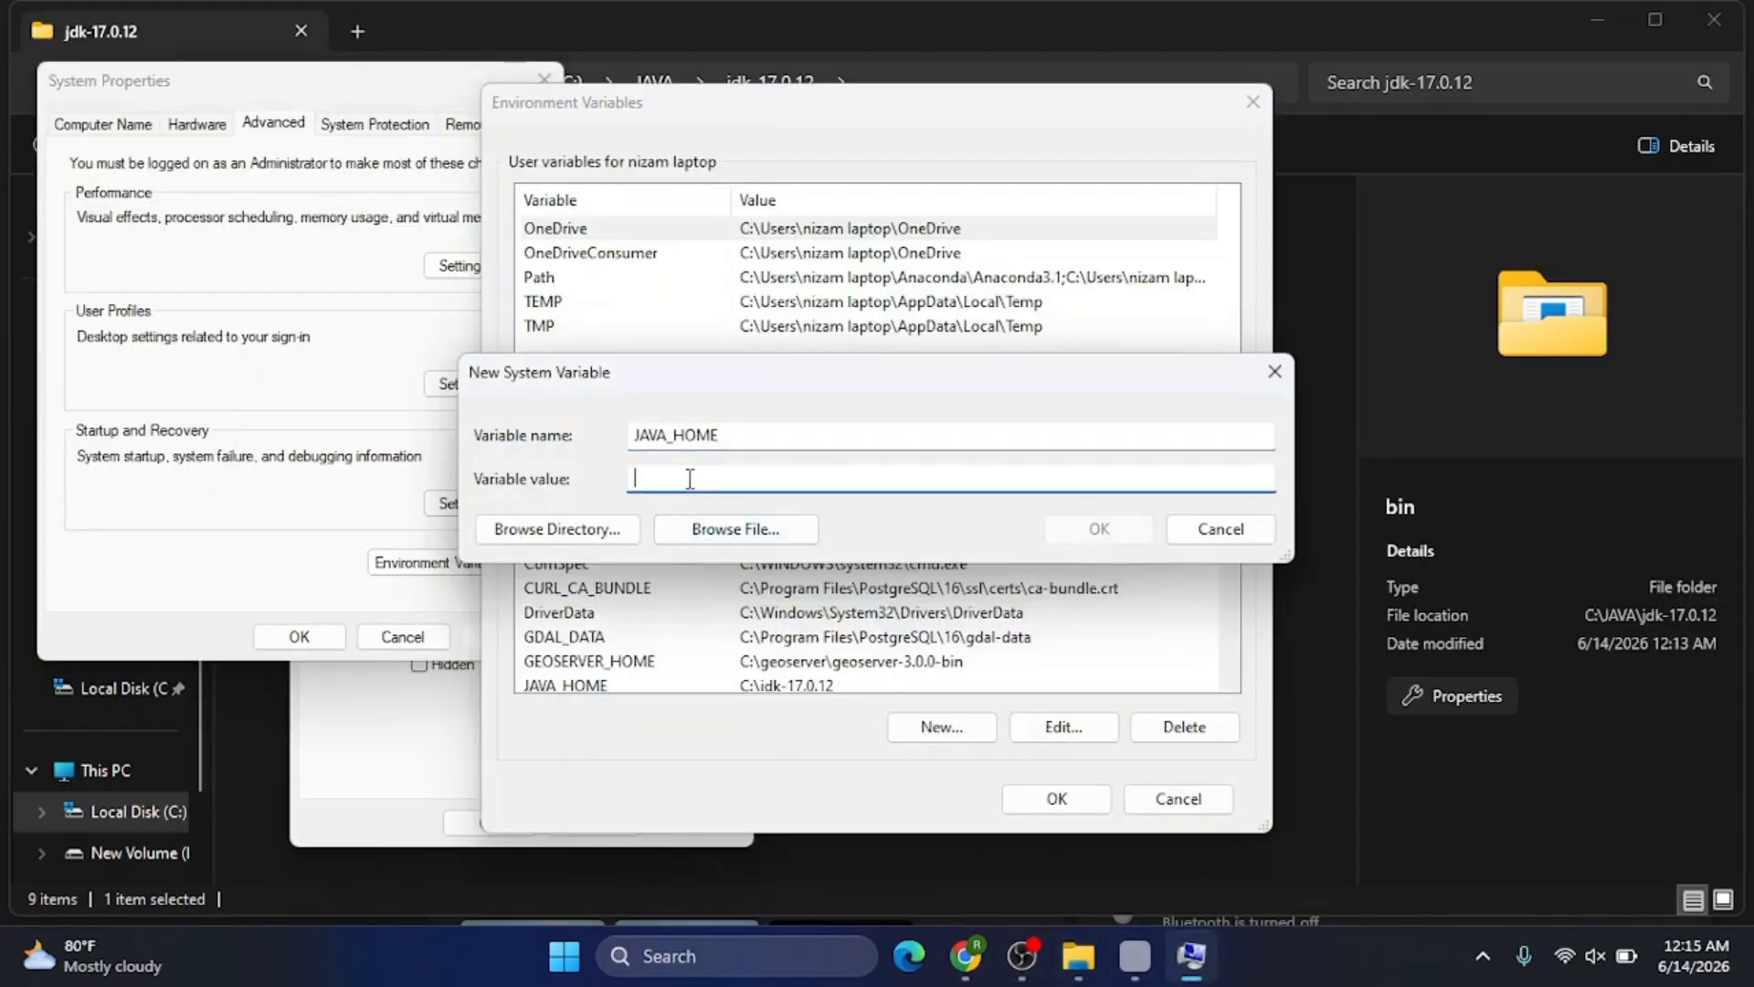
key("ctrl+v")
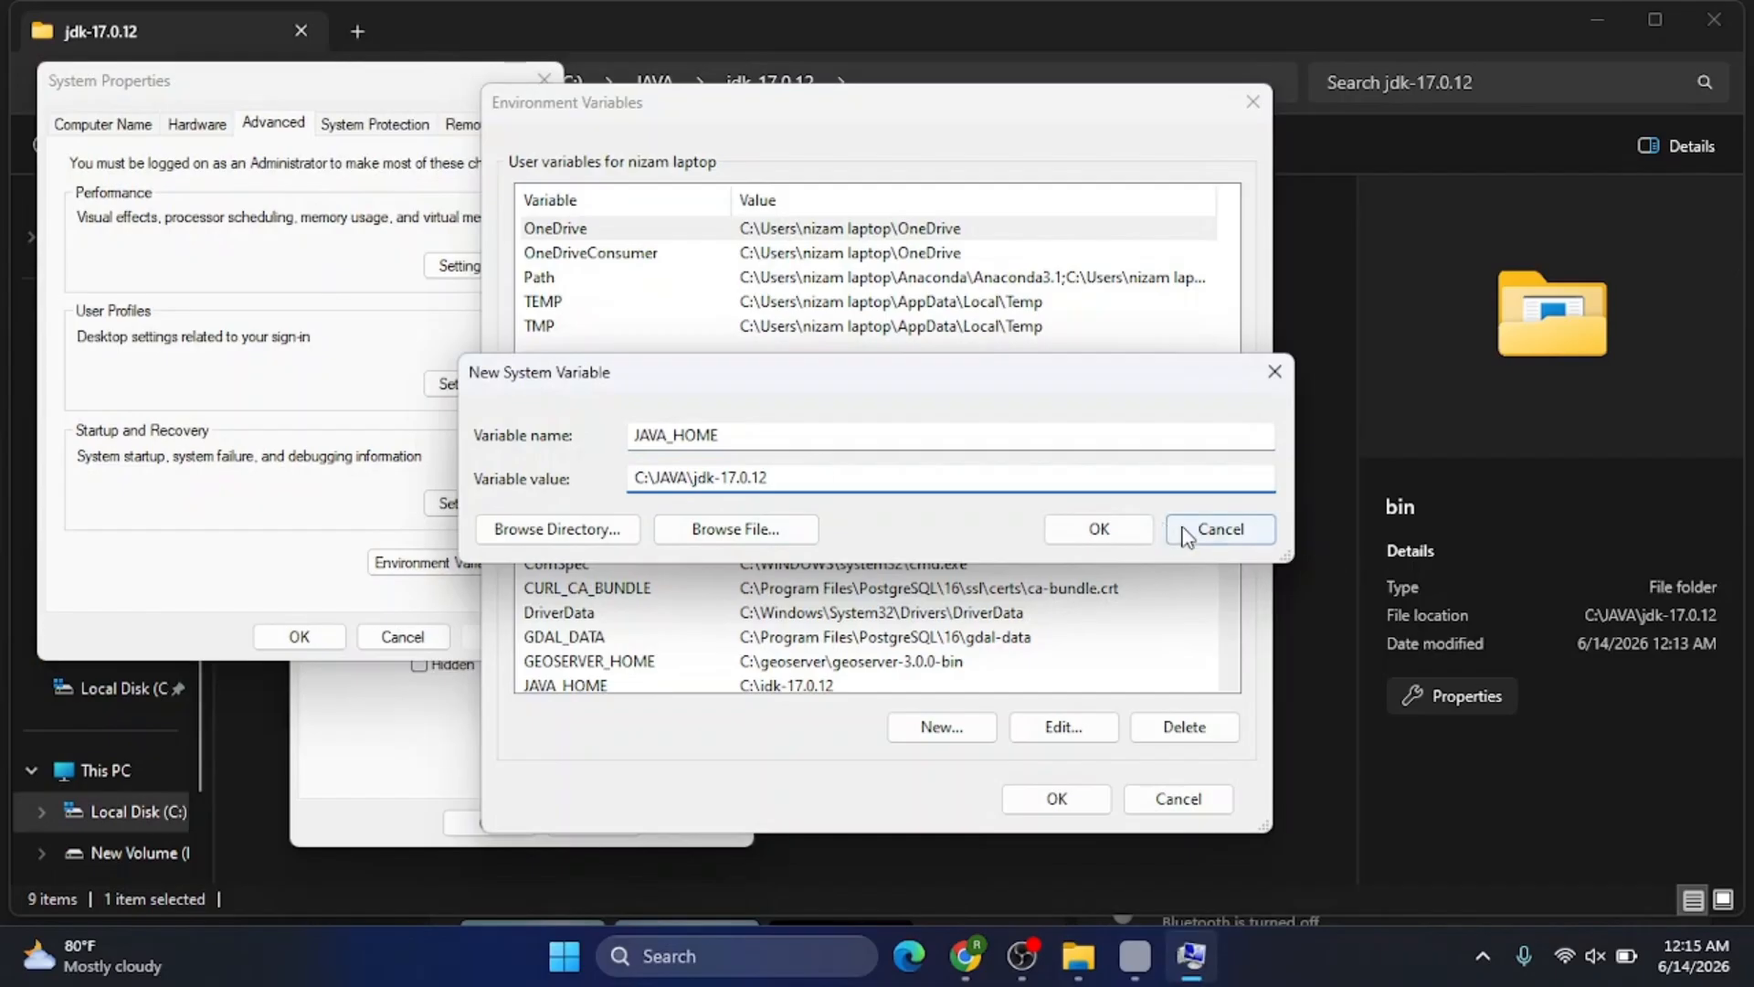
left_click(1099, 530)
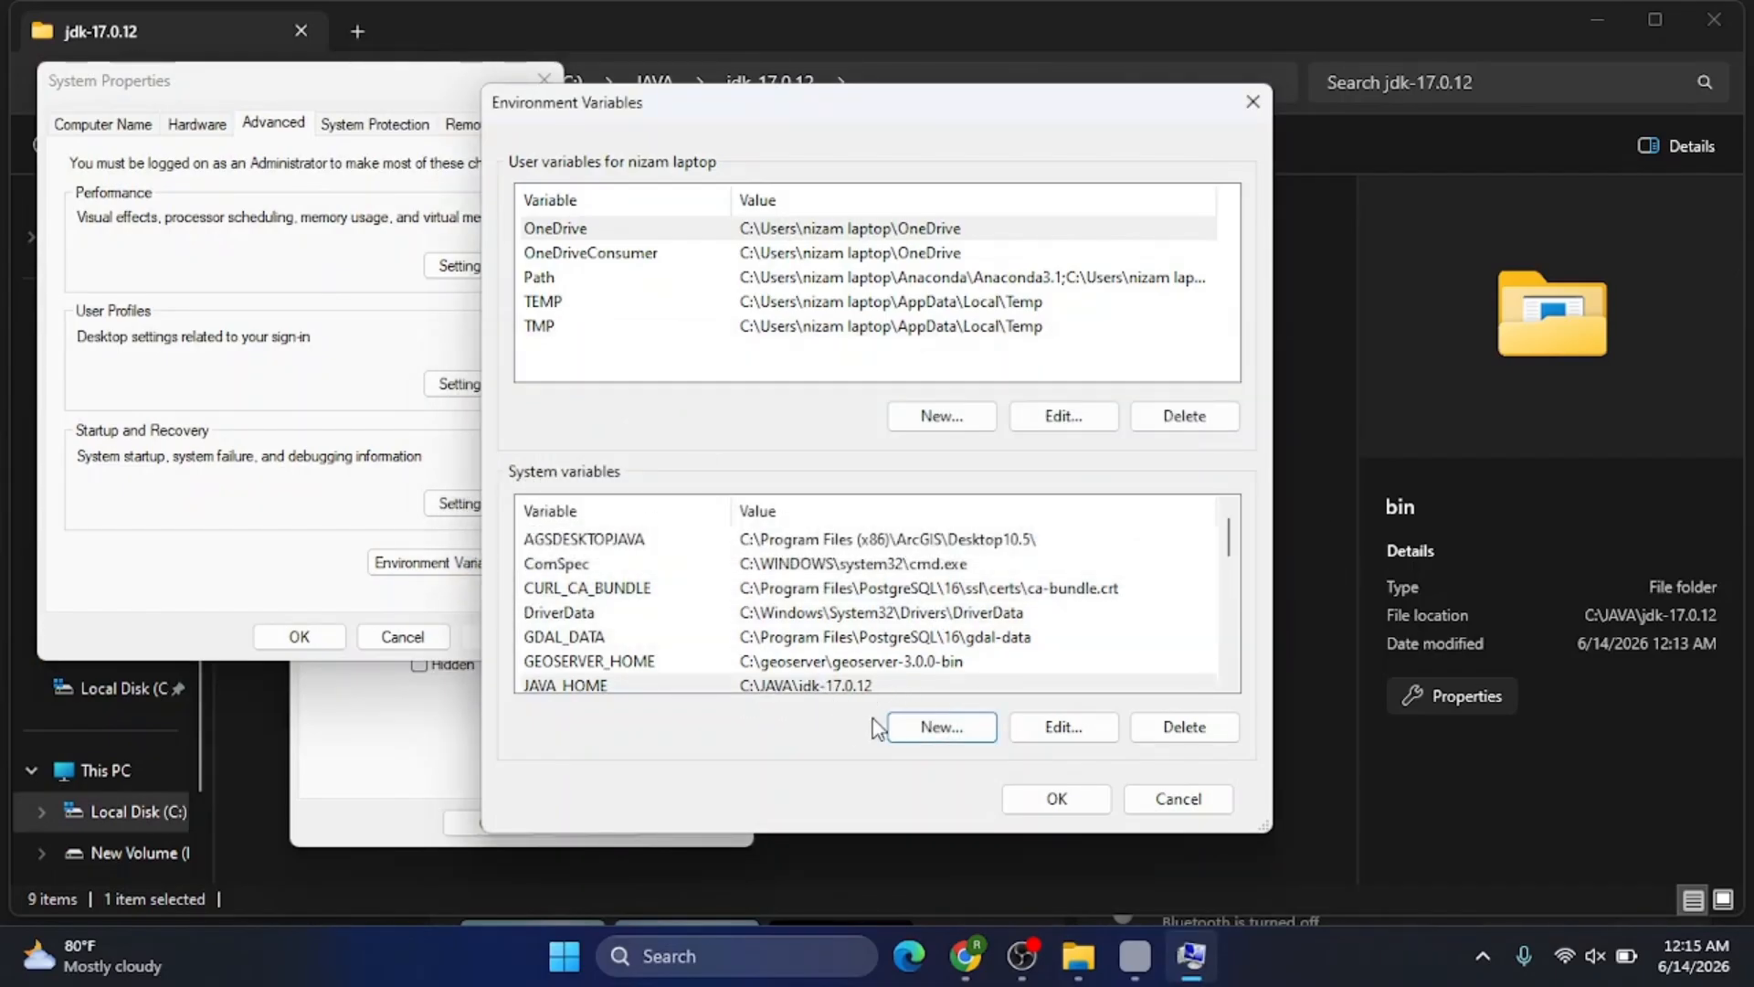
- Start another new system variable and name it GEOSERVER_HOME
left_click(941, 727)
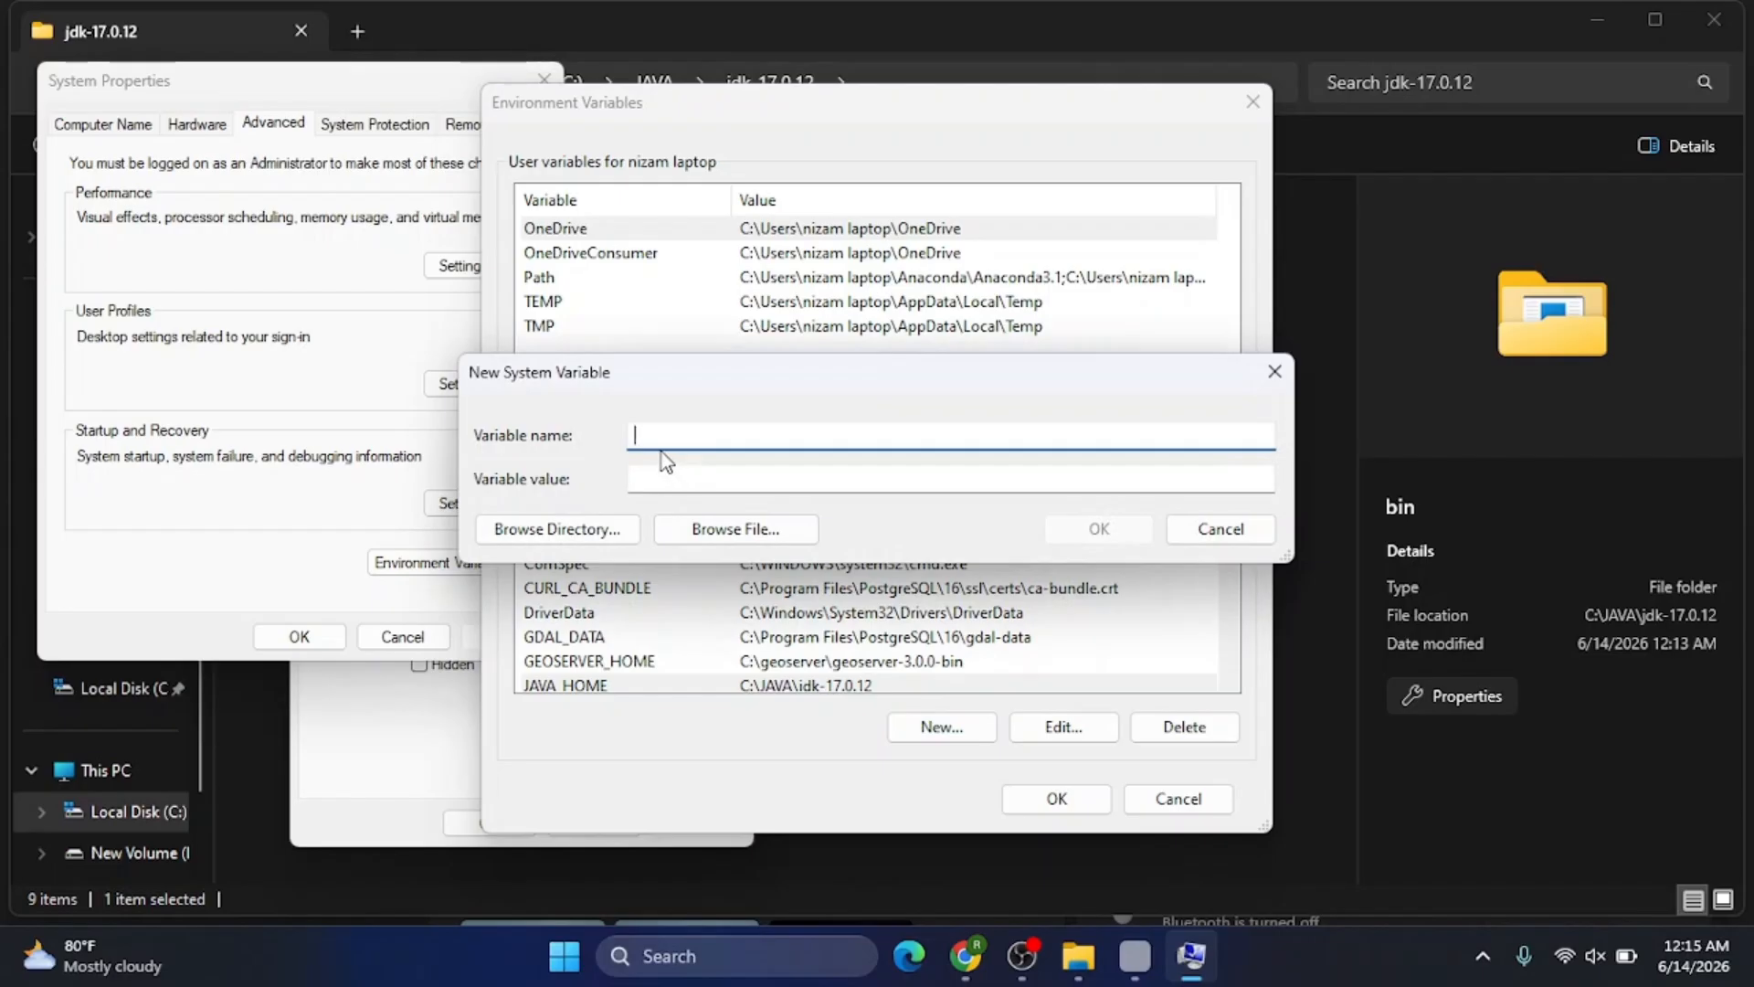
type("GEOSER")
type("VER_HOME")
- Switch to the GEOSERVER folder in File Explorer and copy the location path from the properties of the bin folder inside geoserver-3.0.0-bin
left_click(1021, 955)
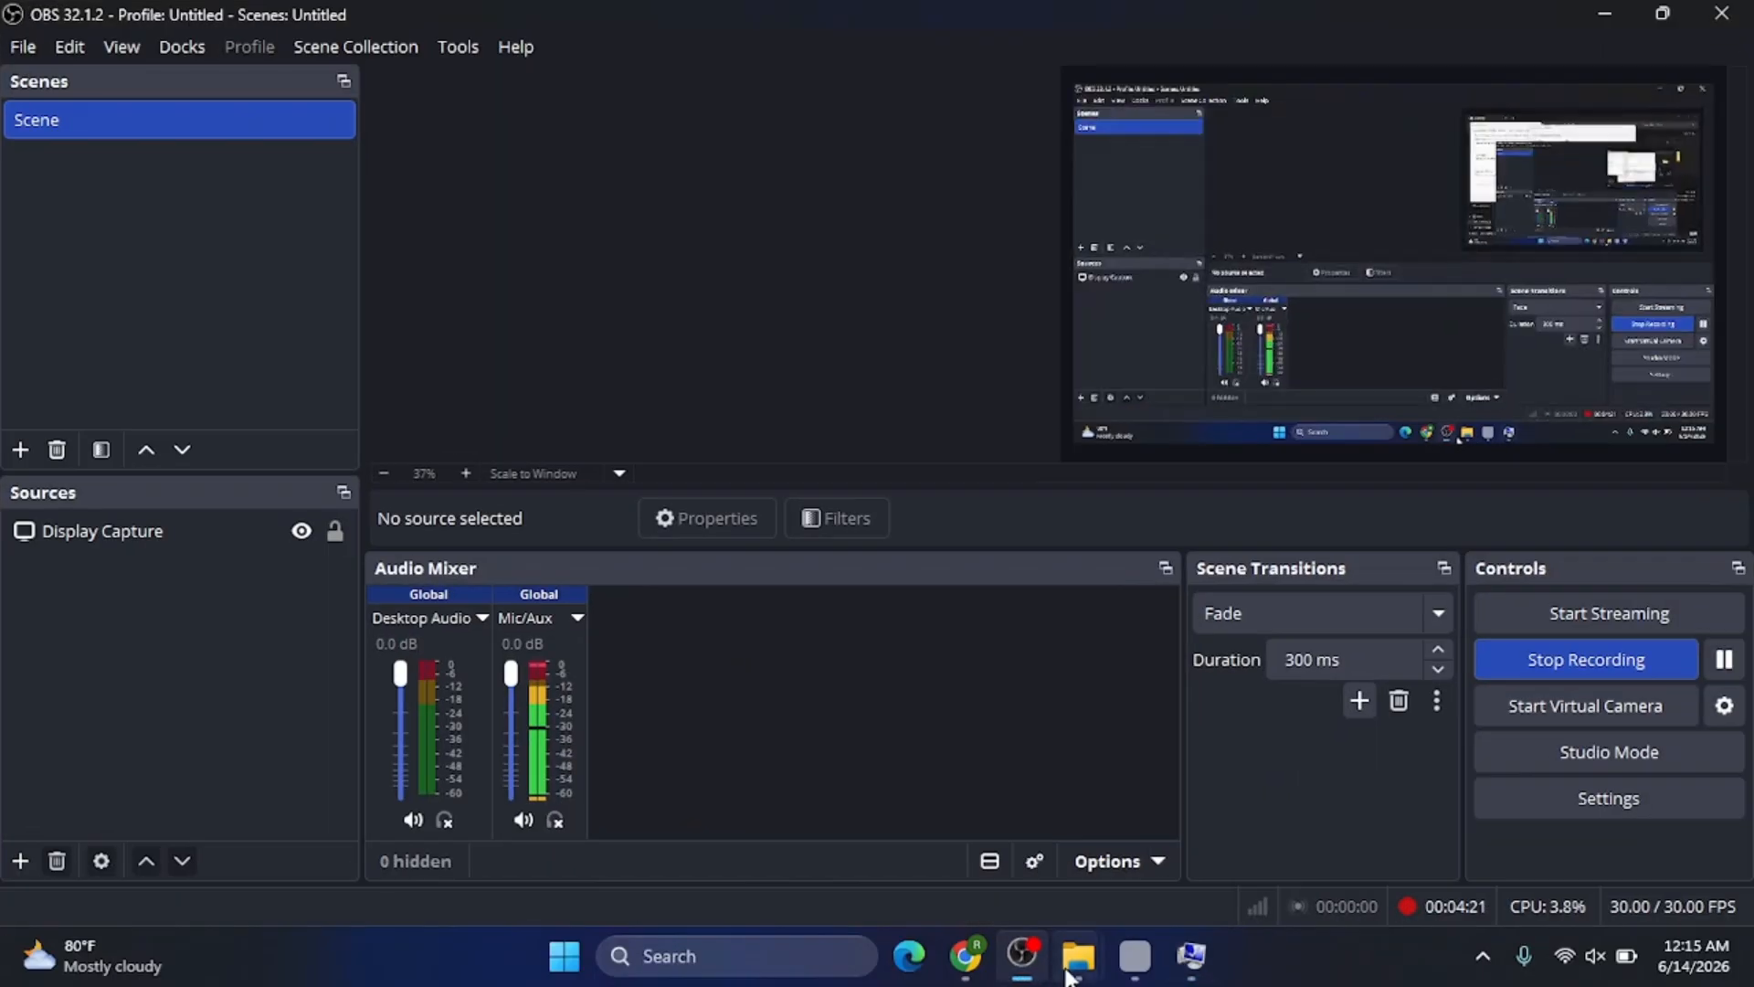
mouse_move(1081, 966)
left_click(1081, 841)
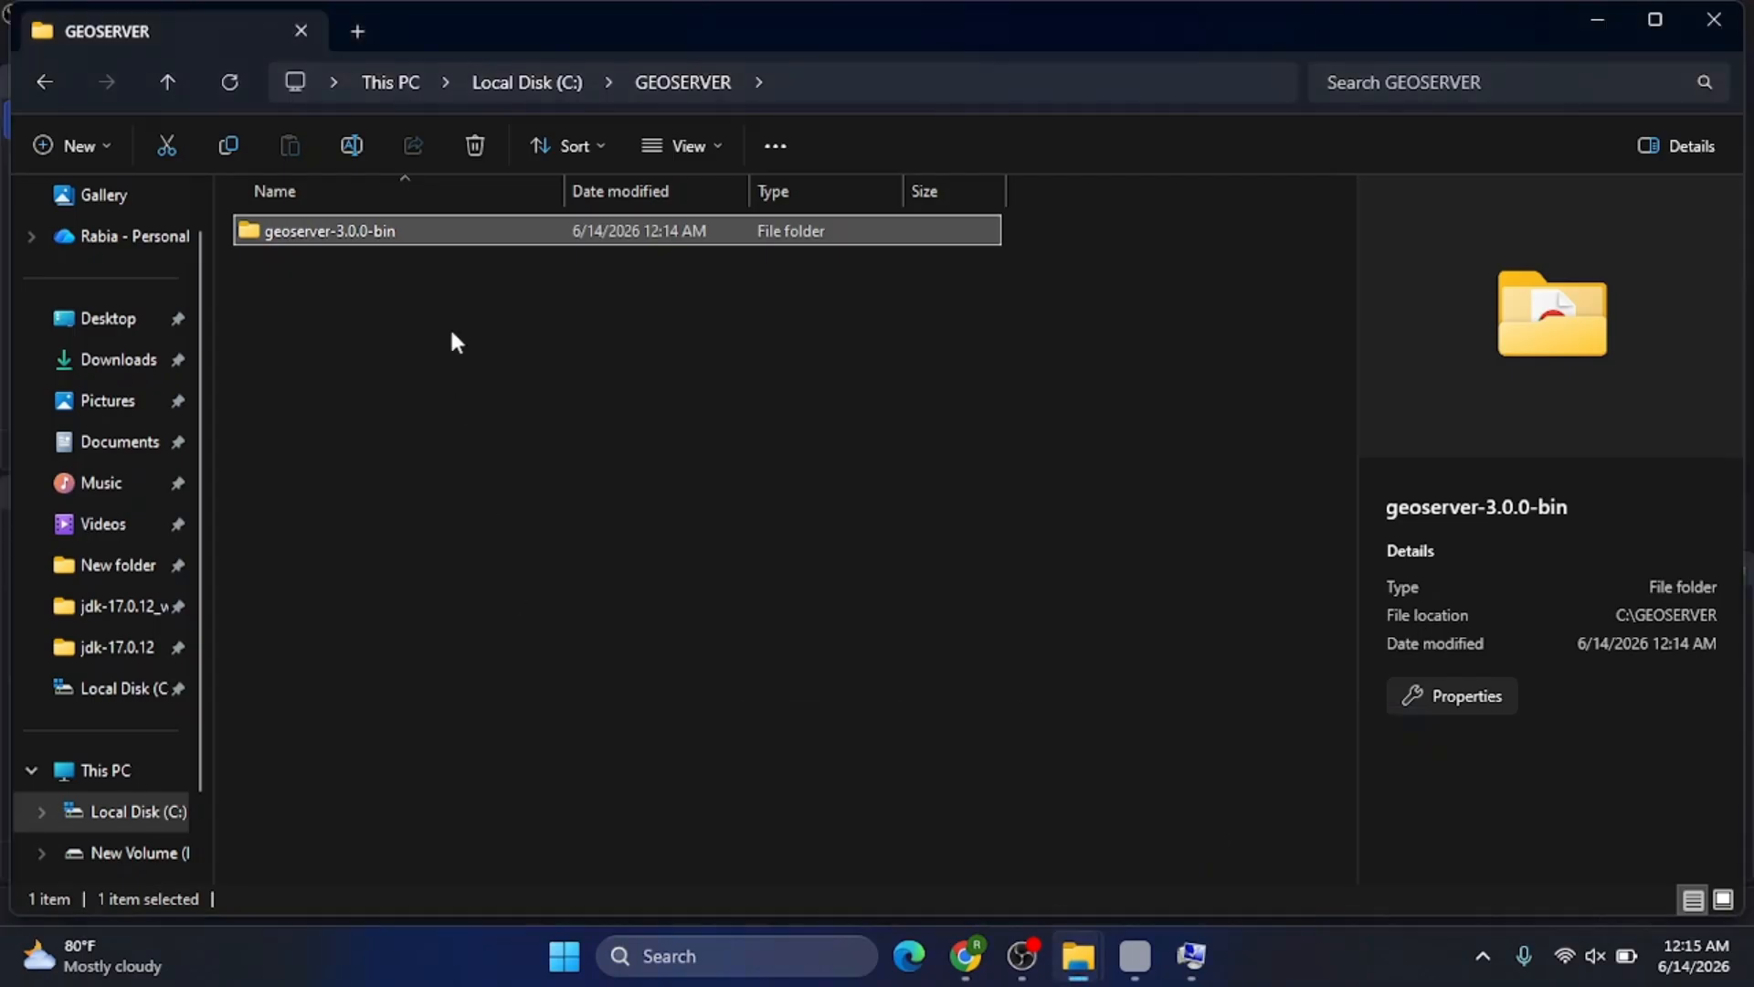
double_click(410, 231)
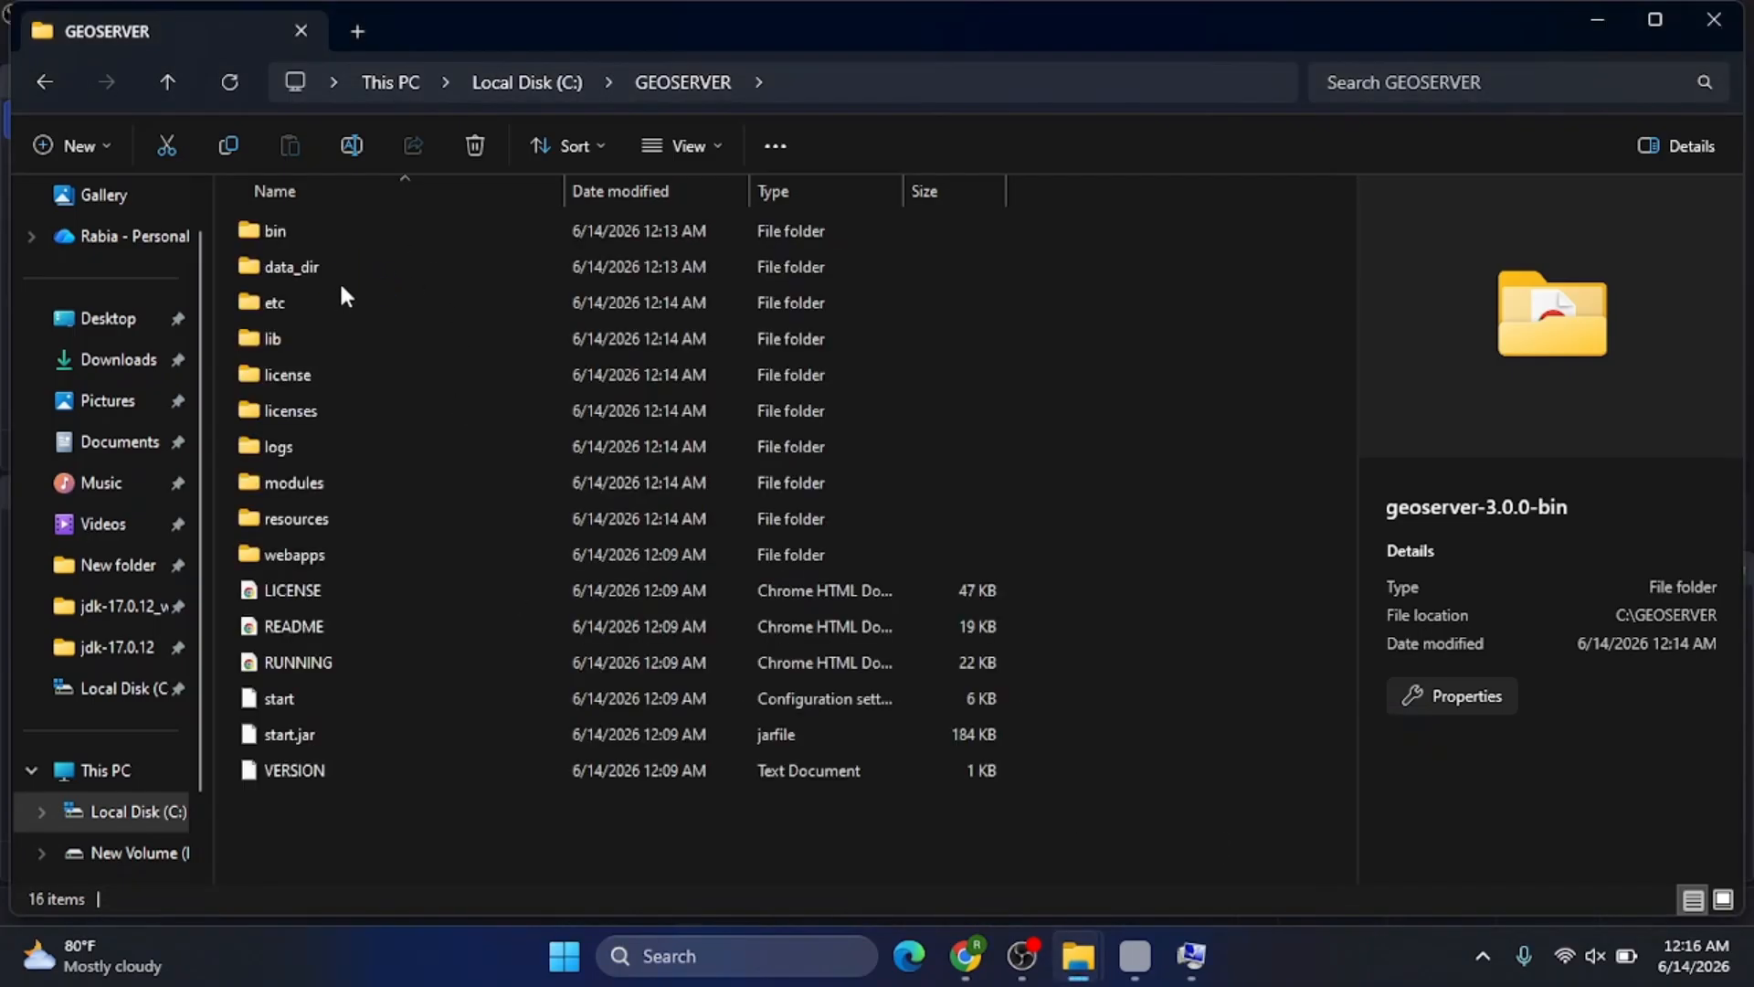
left_click(276, 234)
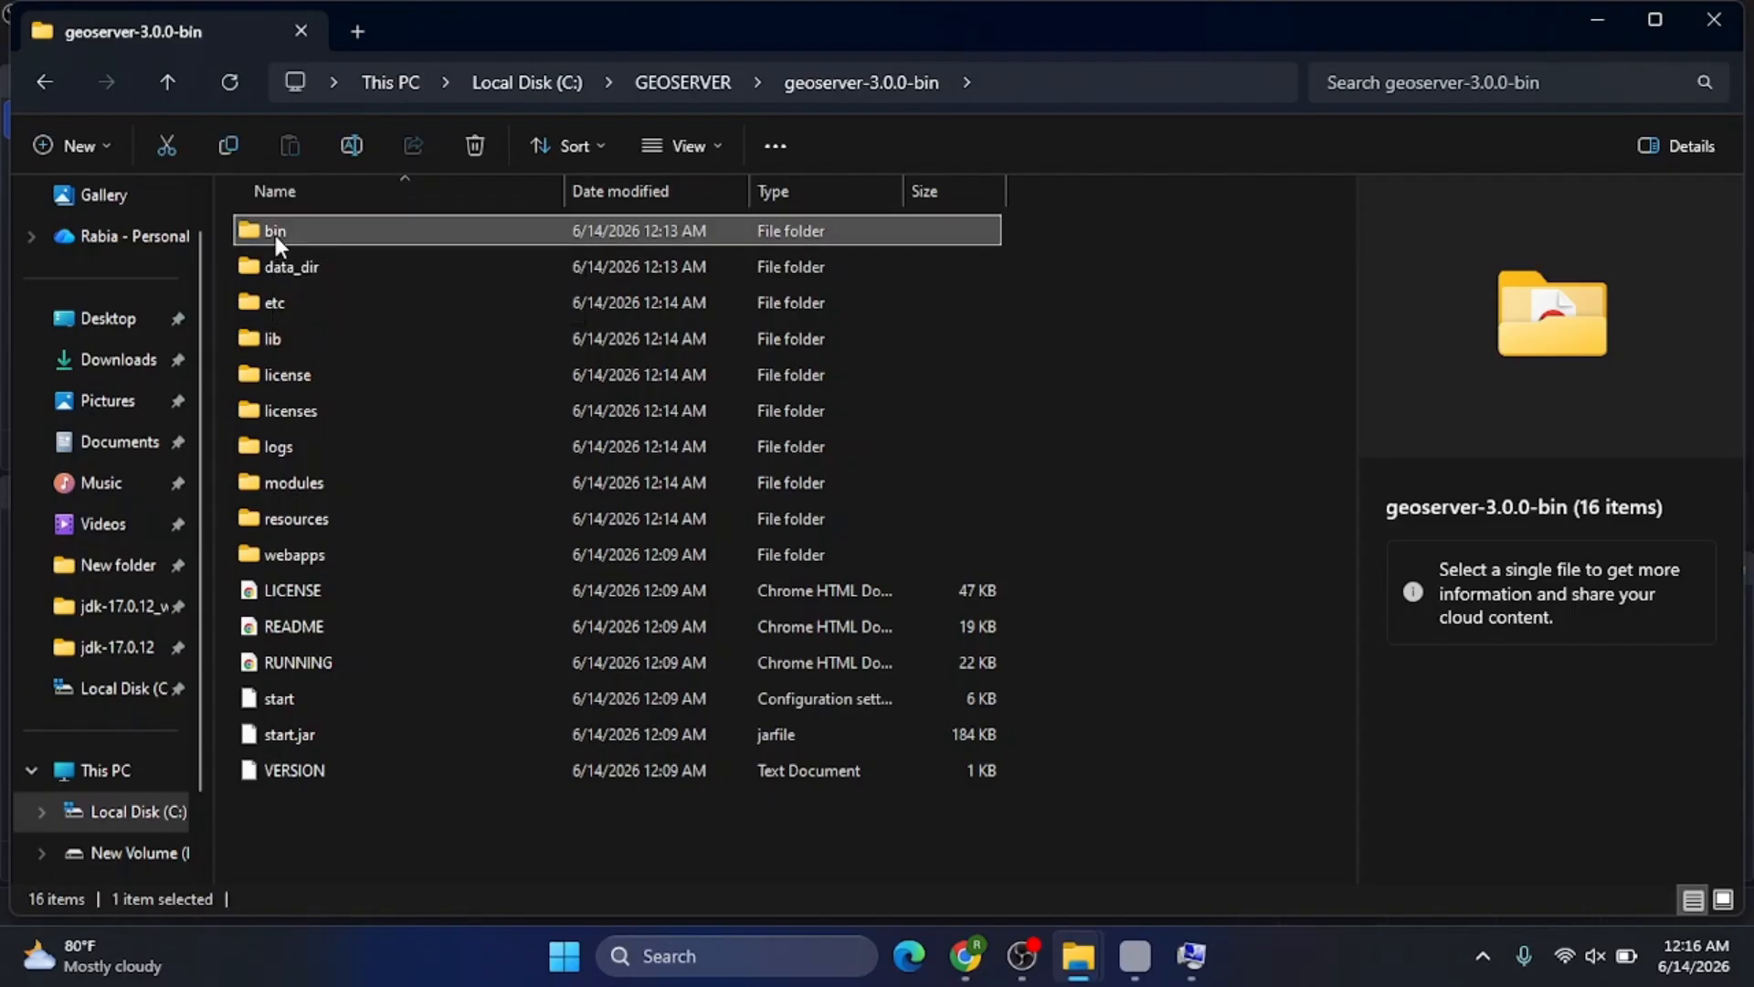
right_click(285, 238)
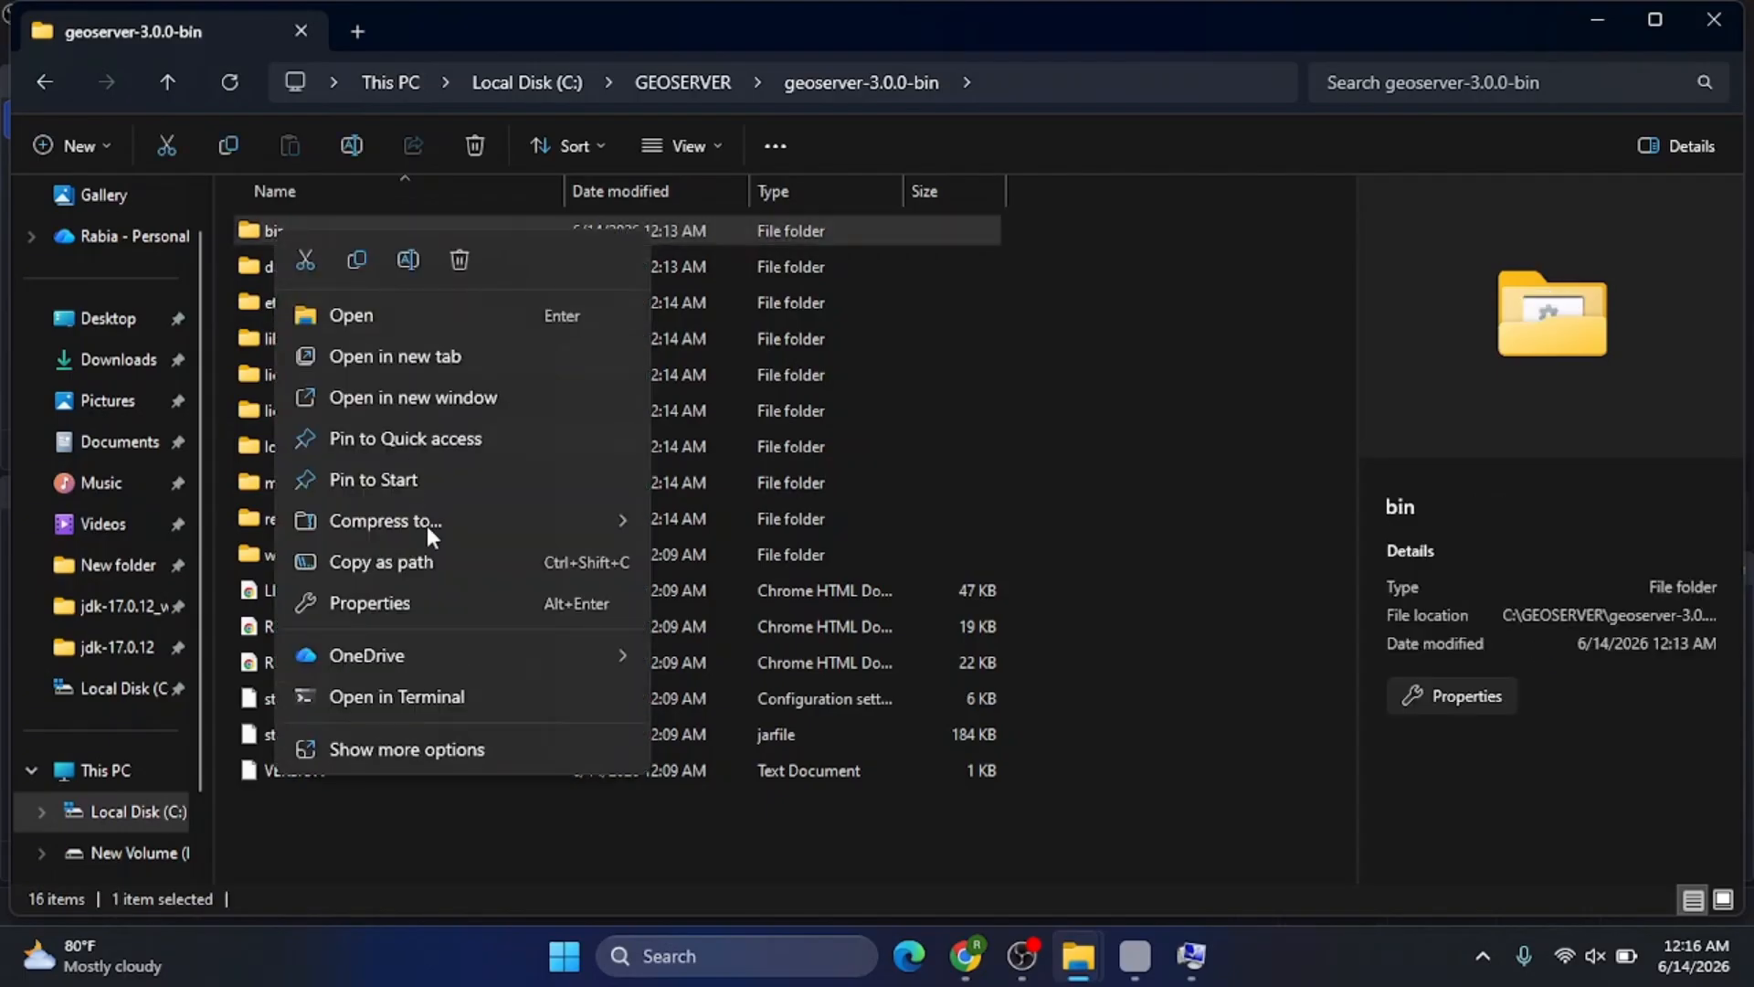
left_click(378, 608)
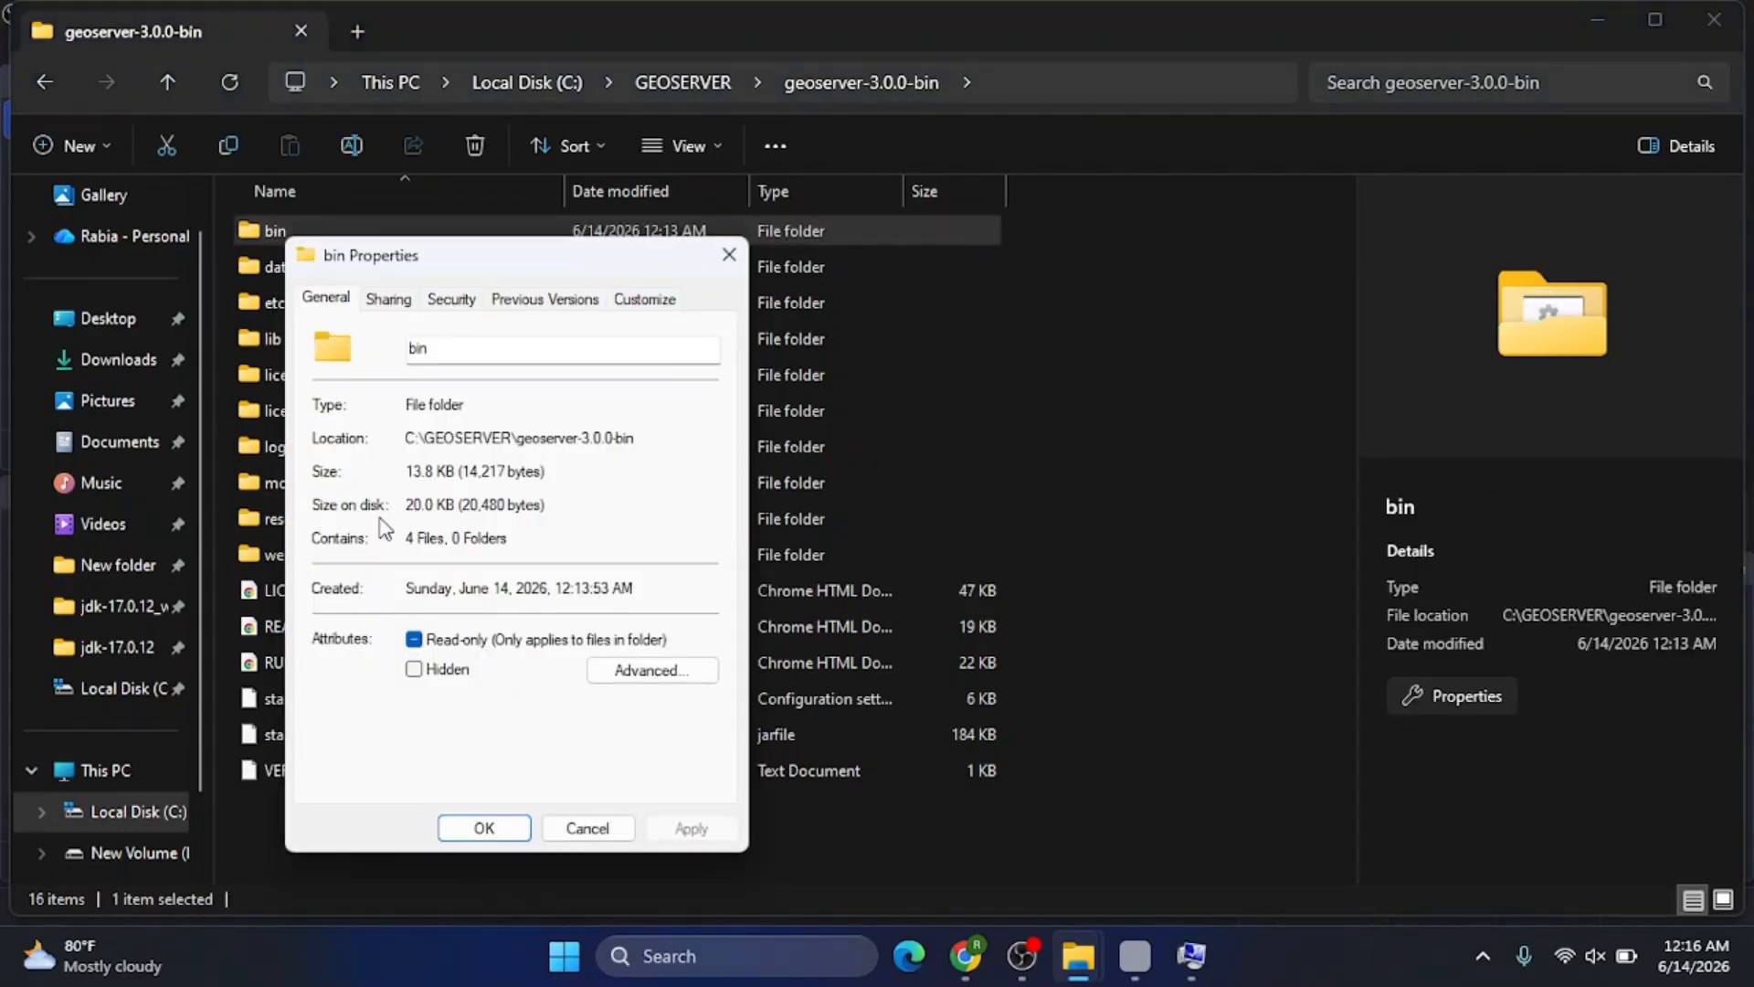
left_click_drag(406, 440, 637, 438)
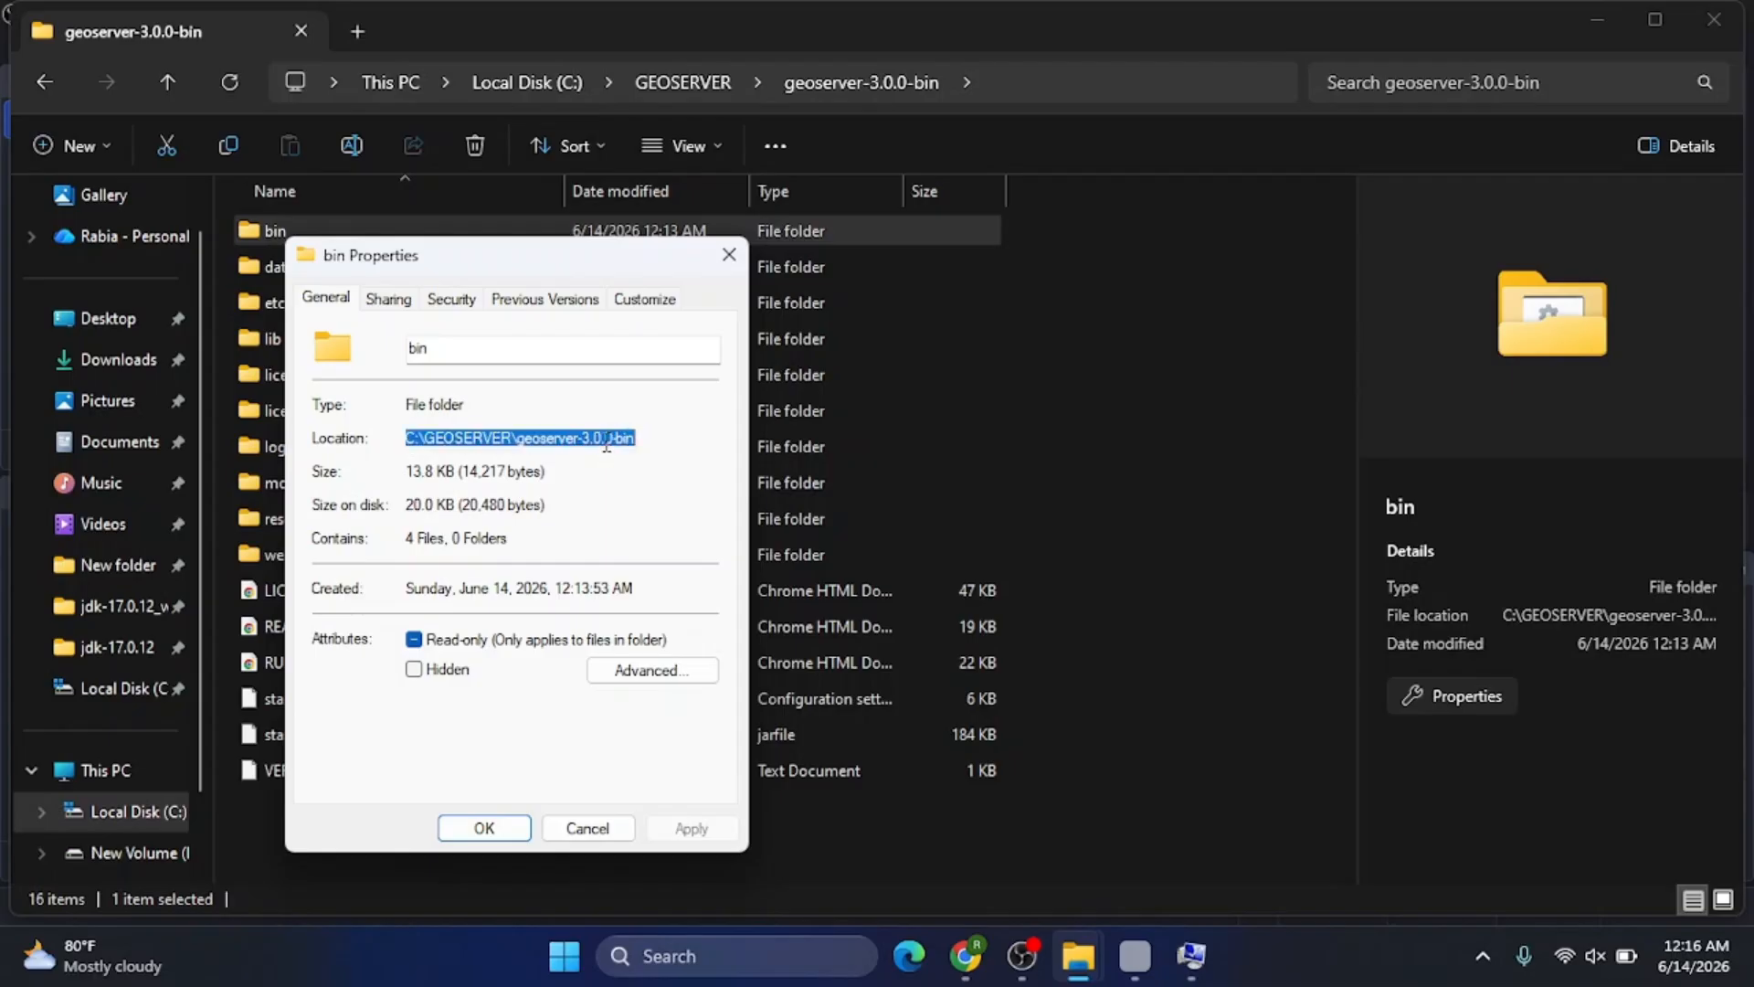
right_click(606, 441)
left_click(666, 519)
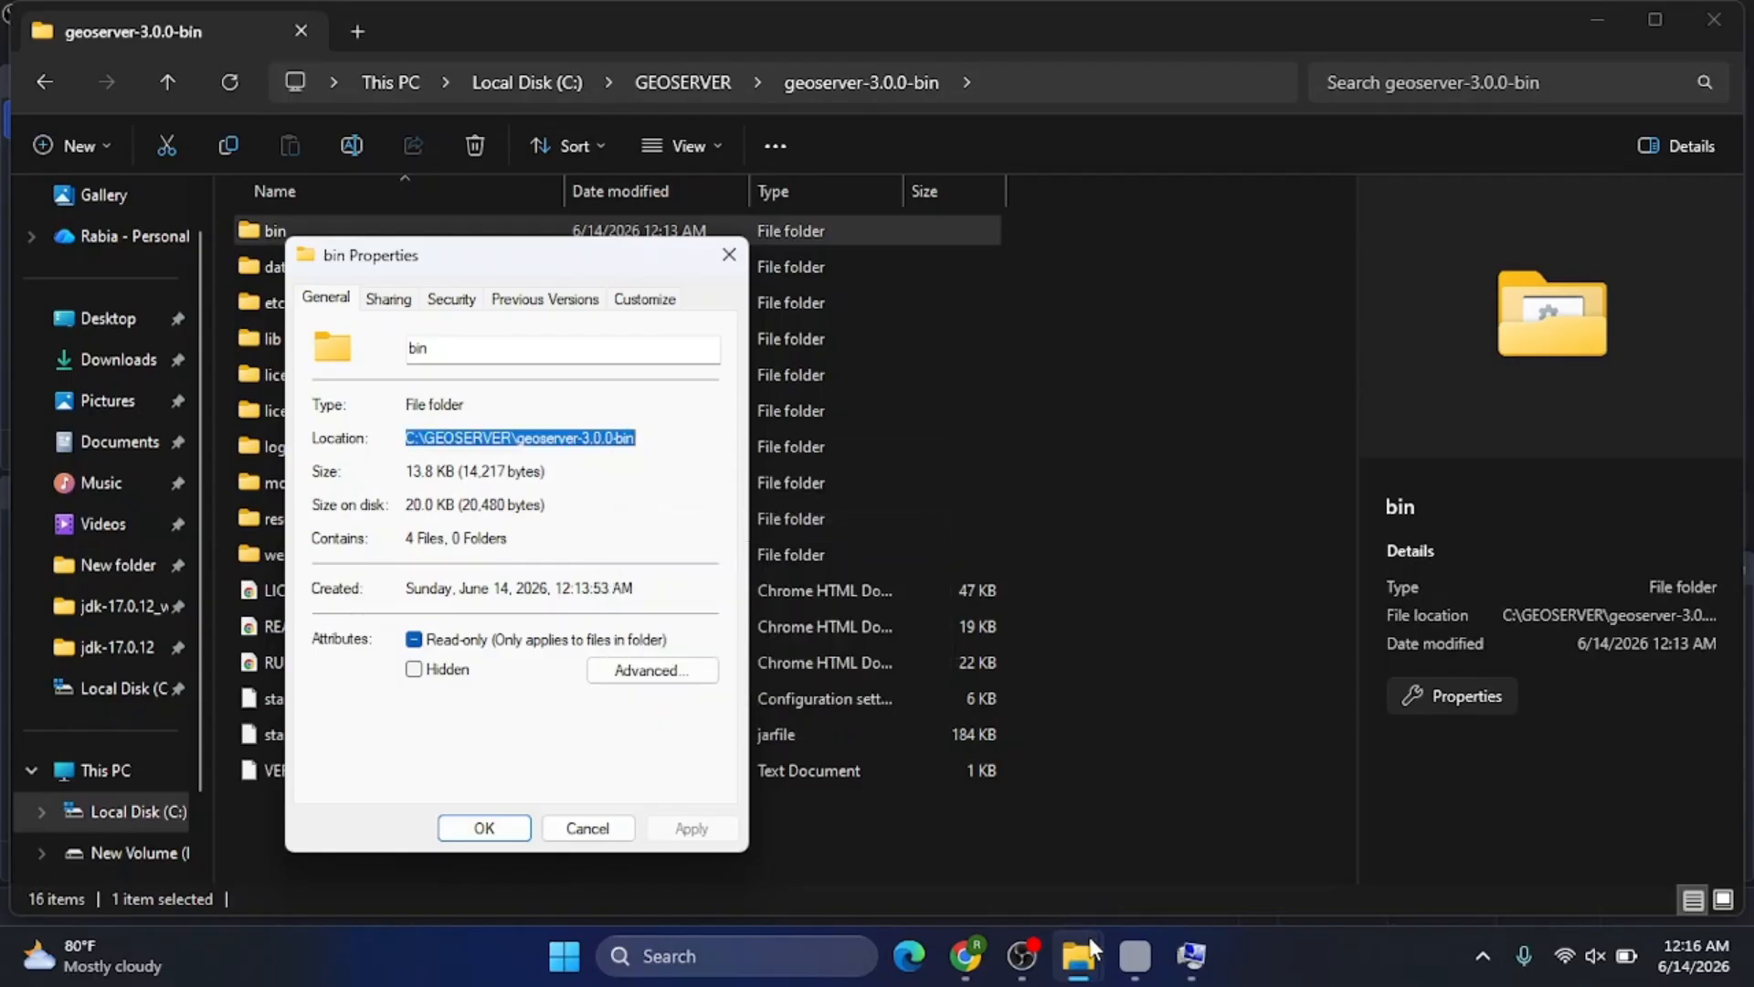
- Set GEOSERVER_HOME's value to C:\GEOSERVER\geoserver-3.0.0-bin, save the environment variables and close the open properties dialogs
left_click(1191, 956)
left_click(713, 484)
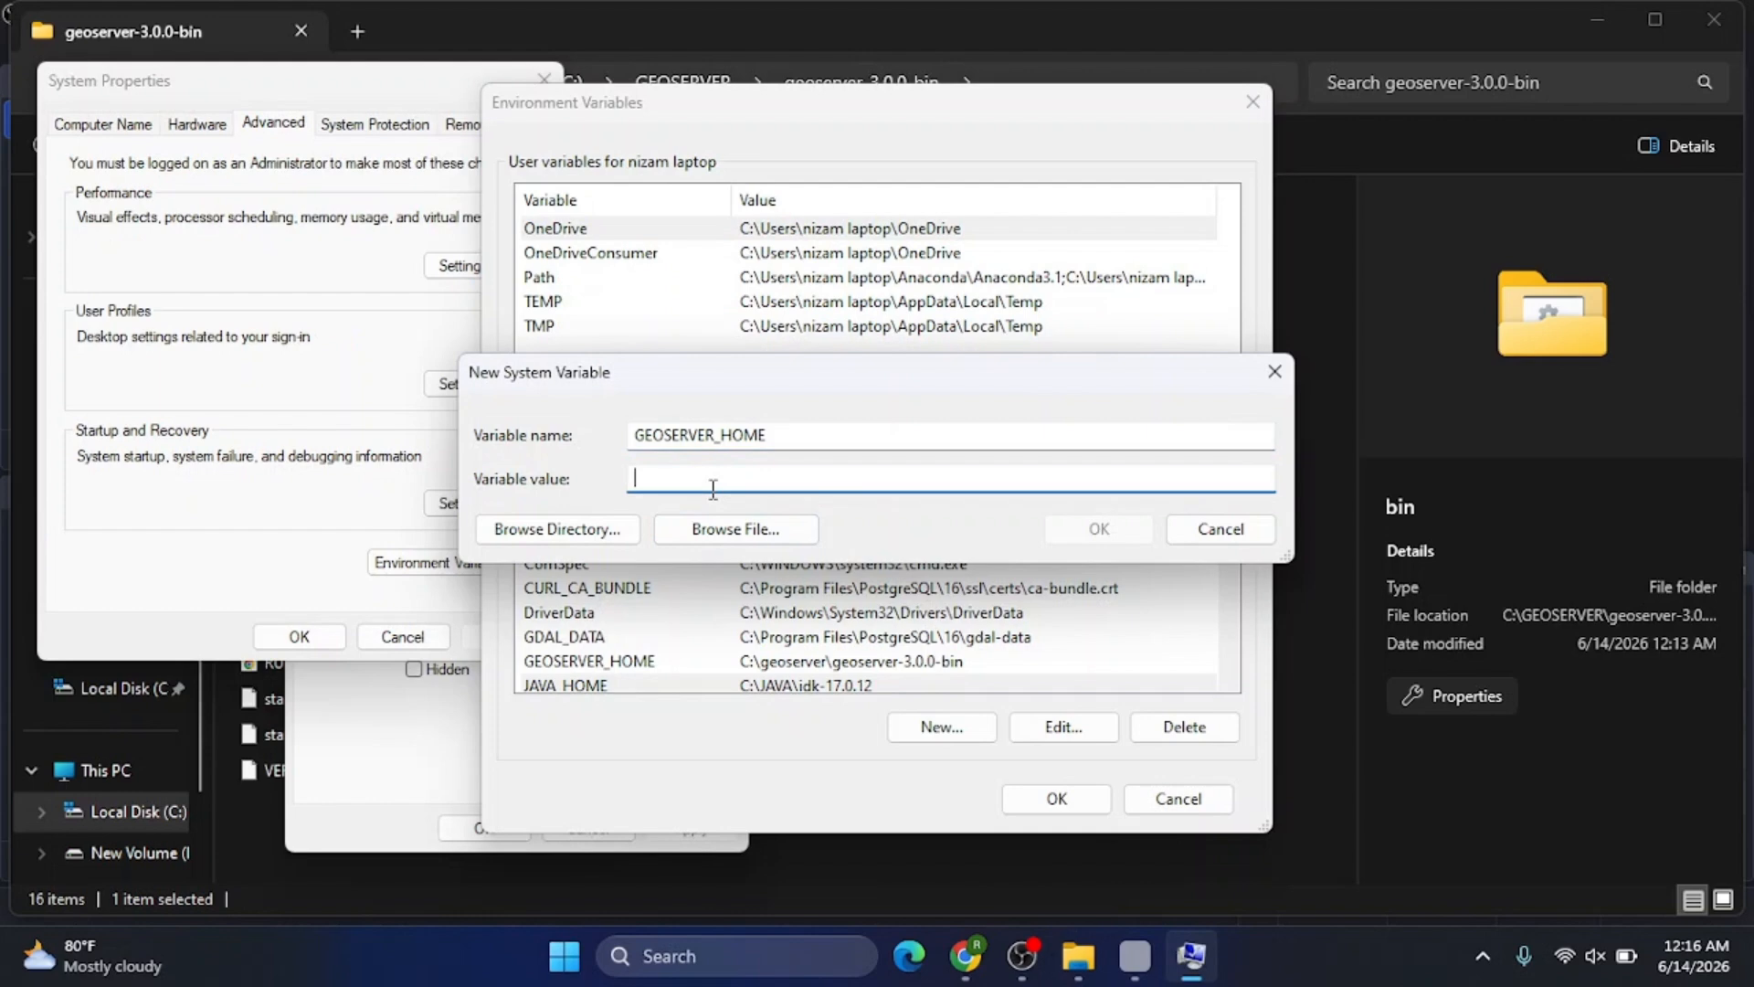
key("ctrl+v")
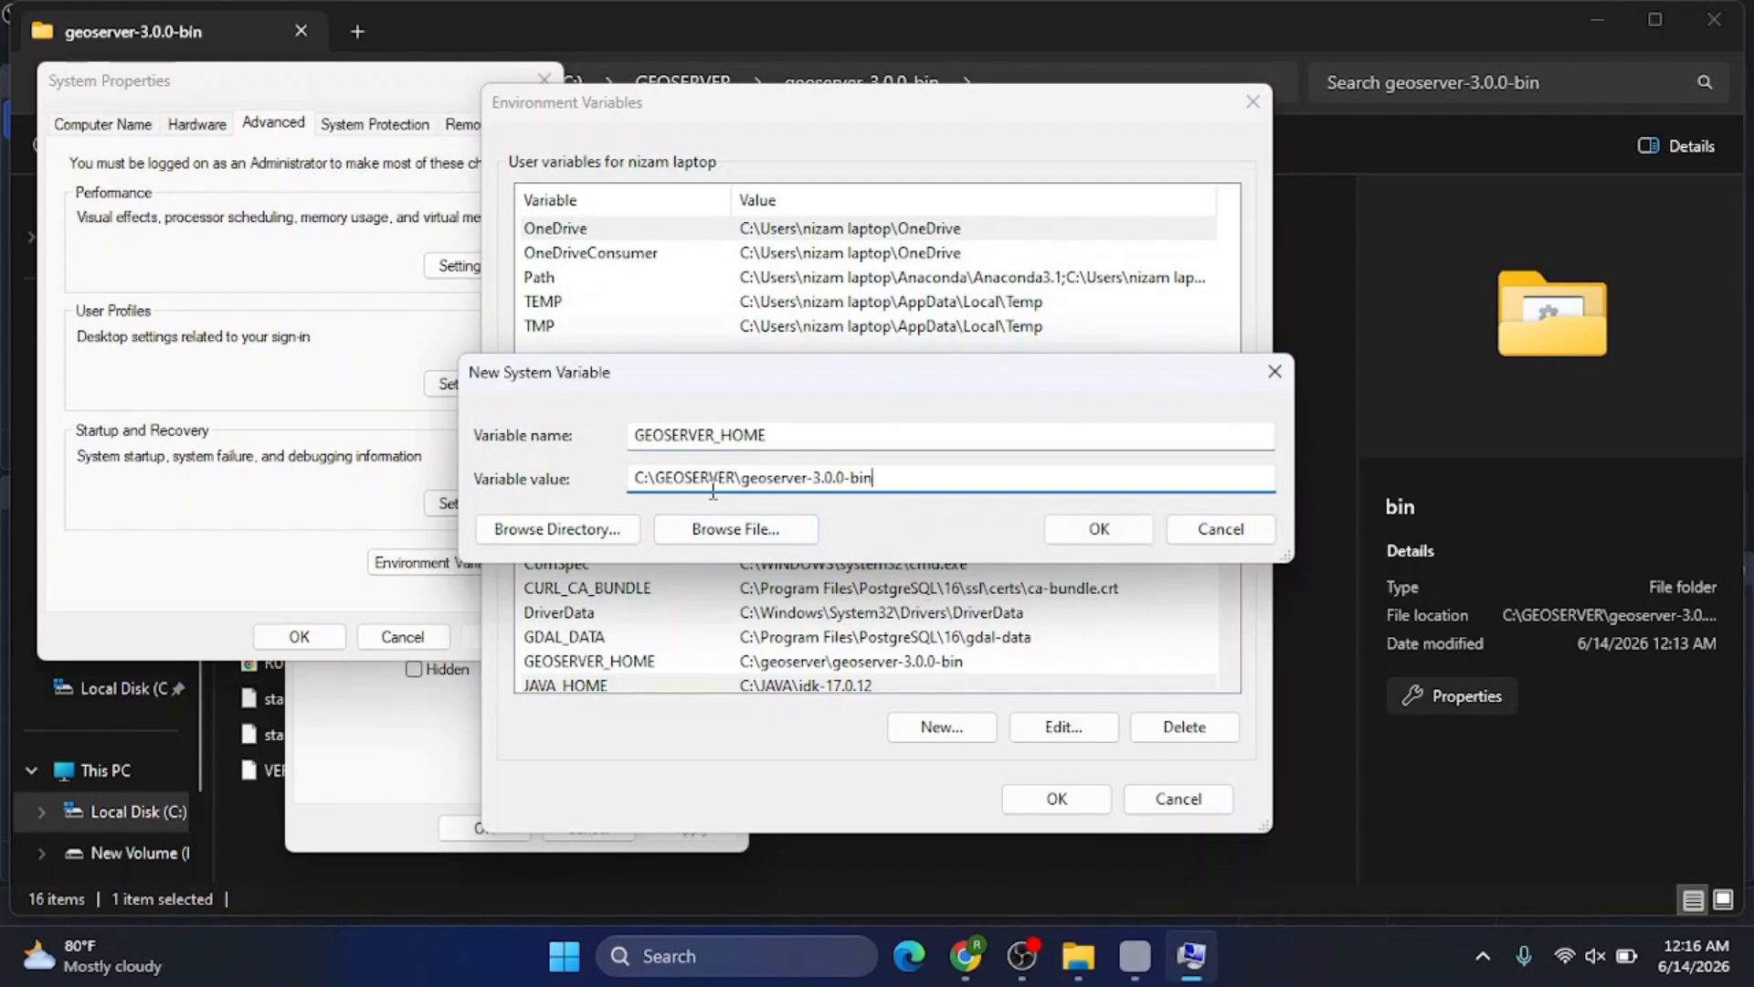
left_click(1105, 532)
left_click(1014, 805)
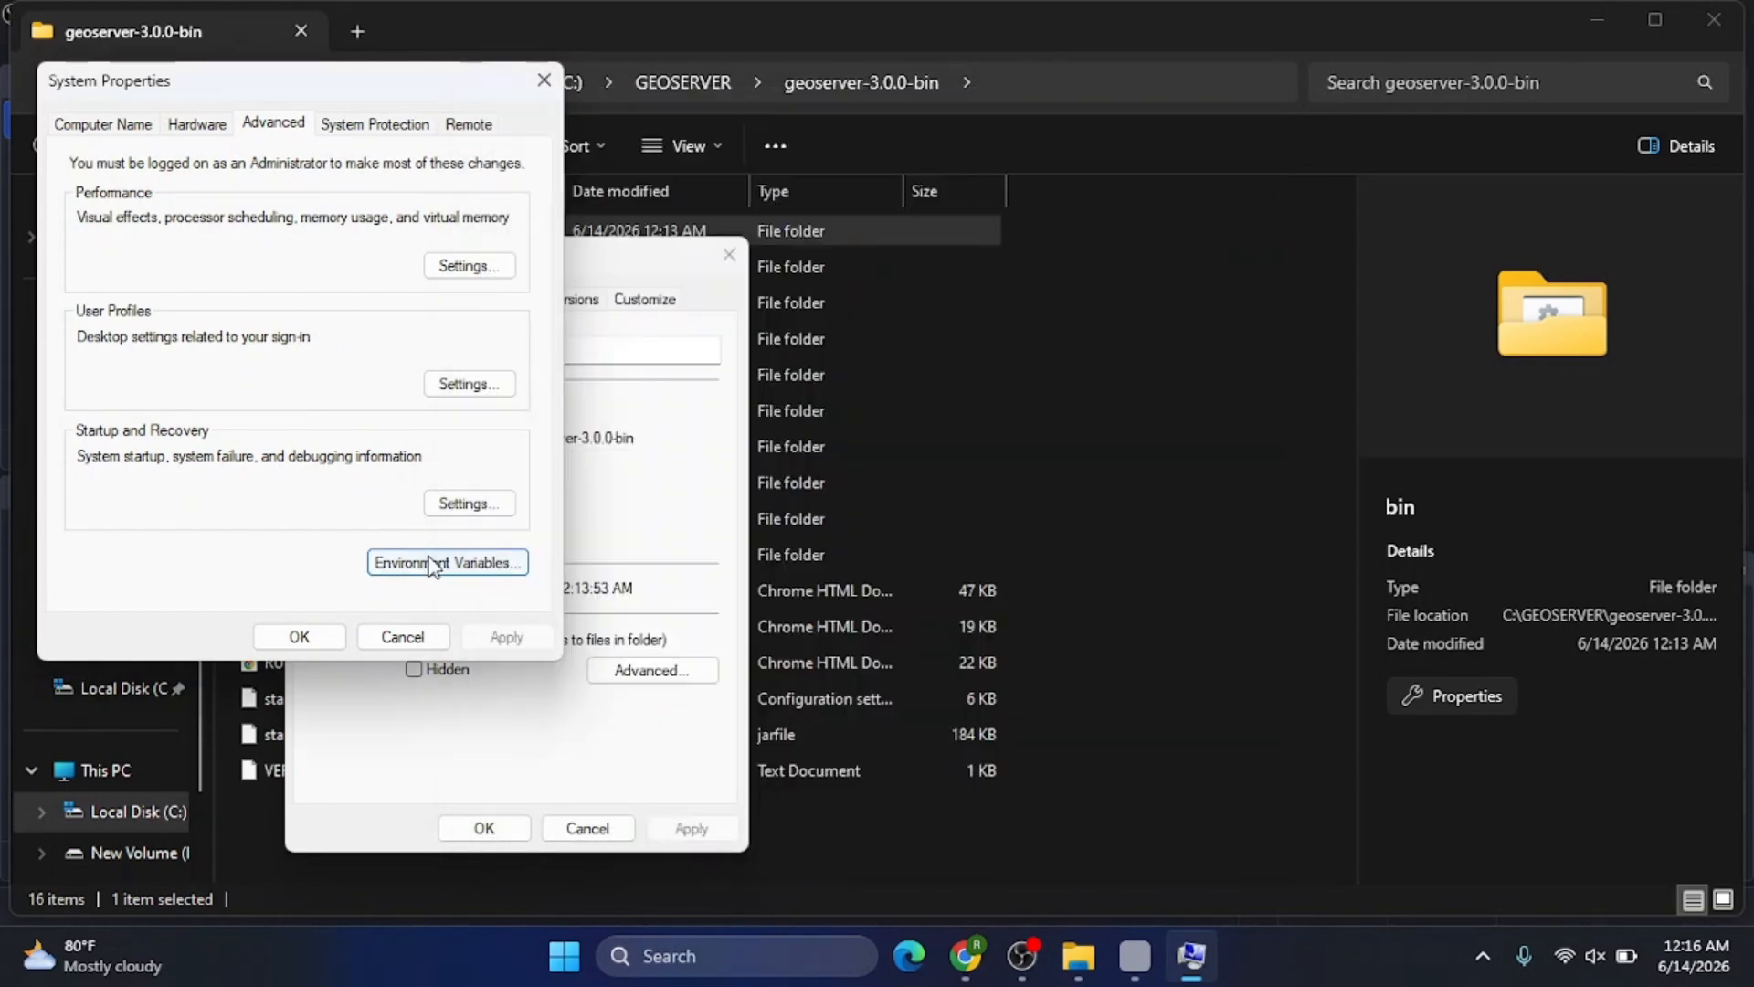
left_click(301, 638)
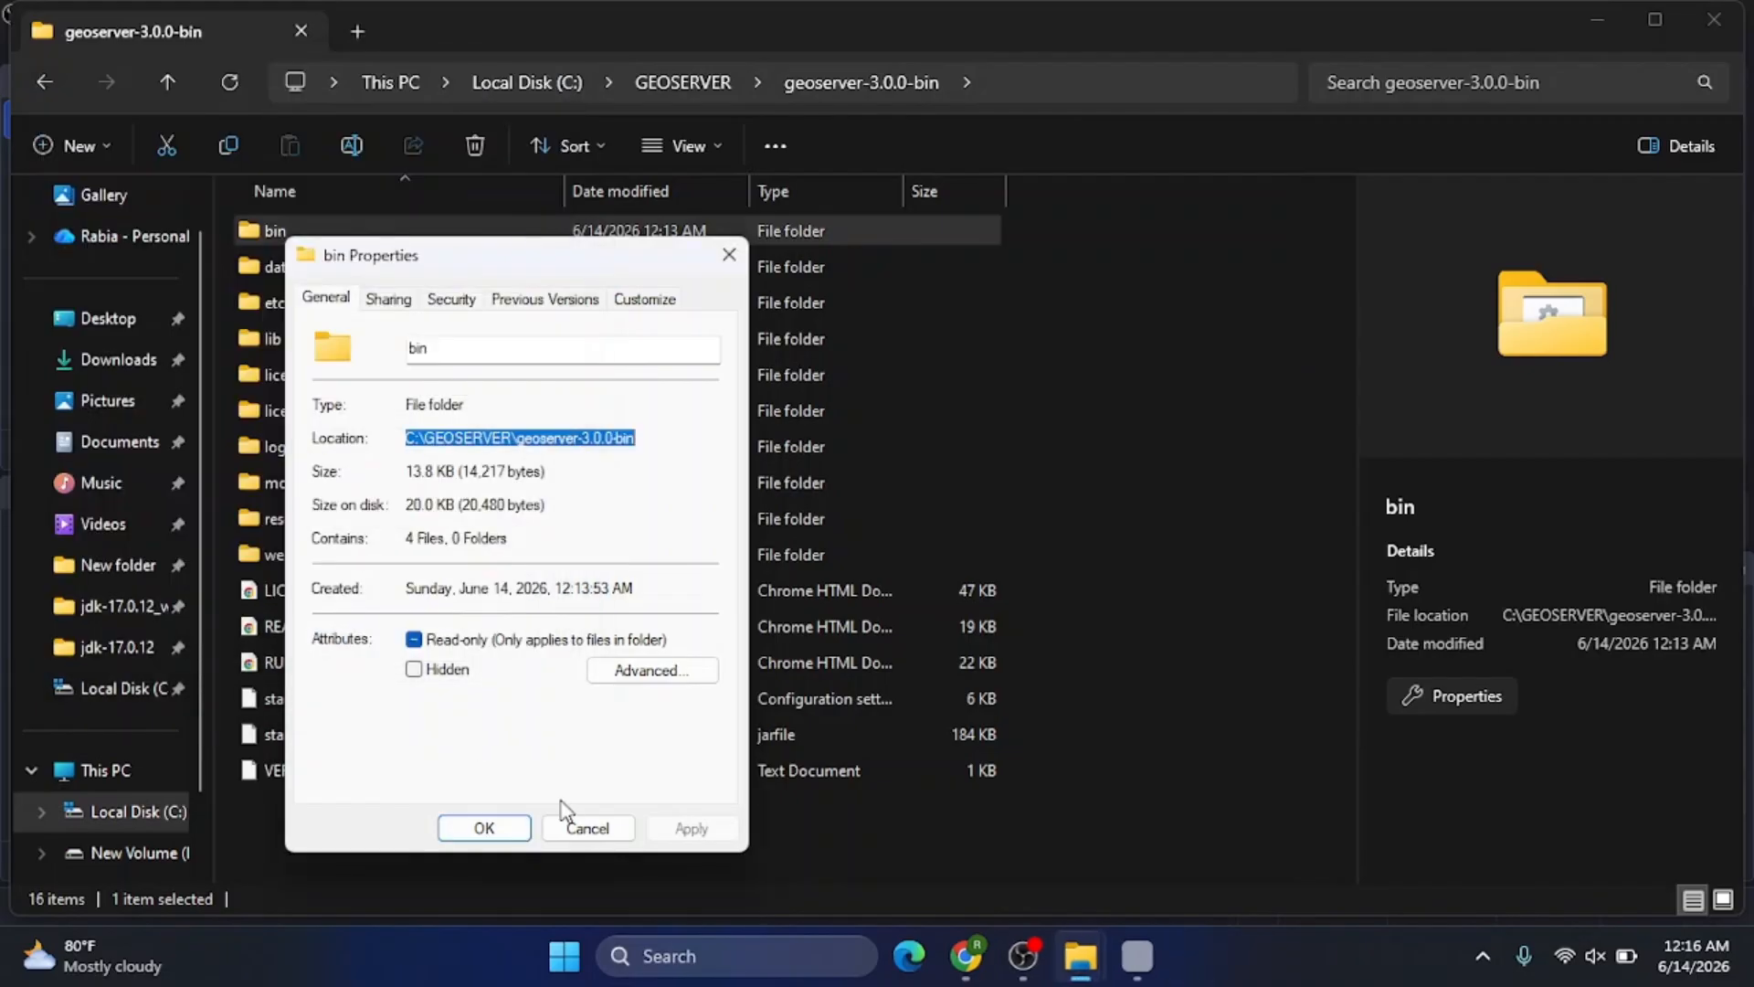
left_click(486, 828)
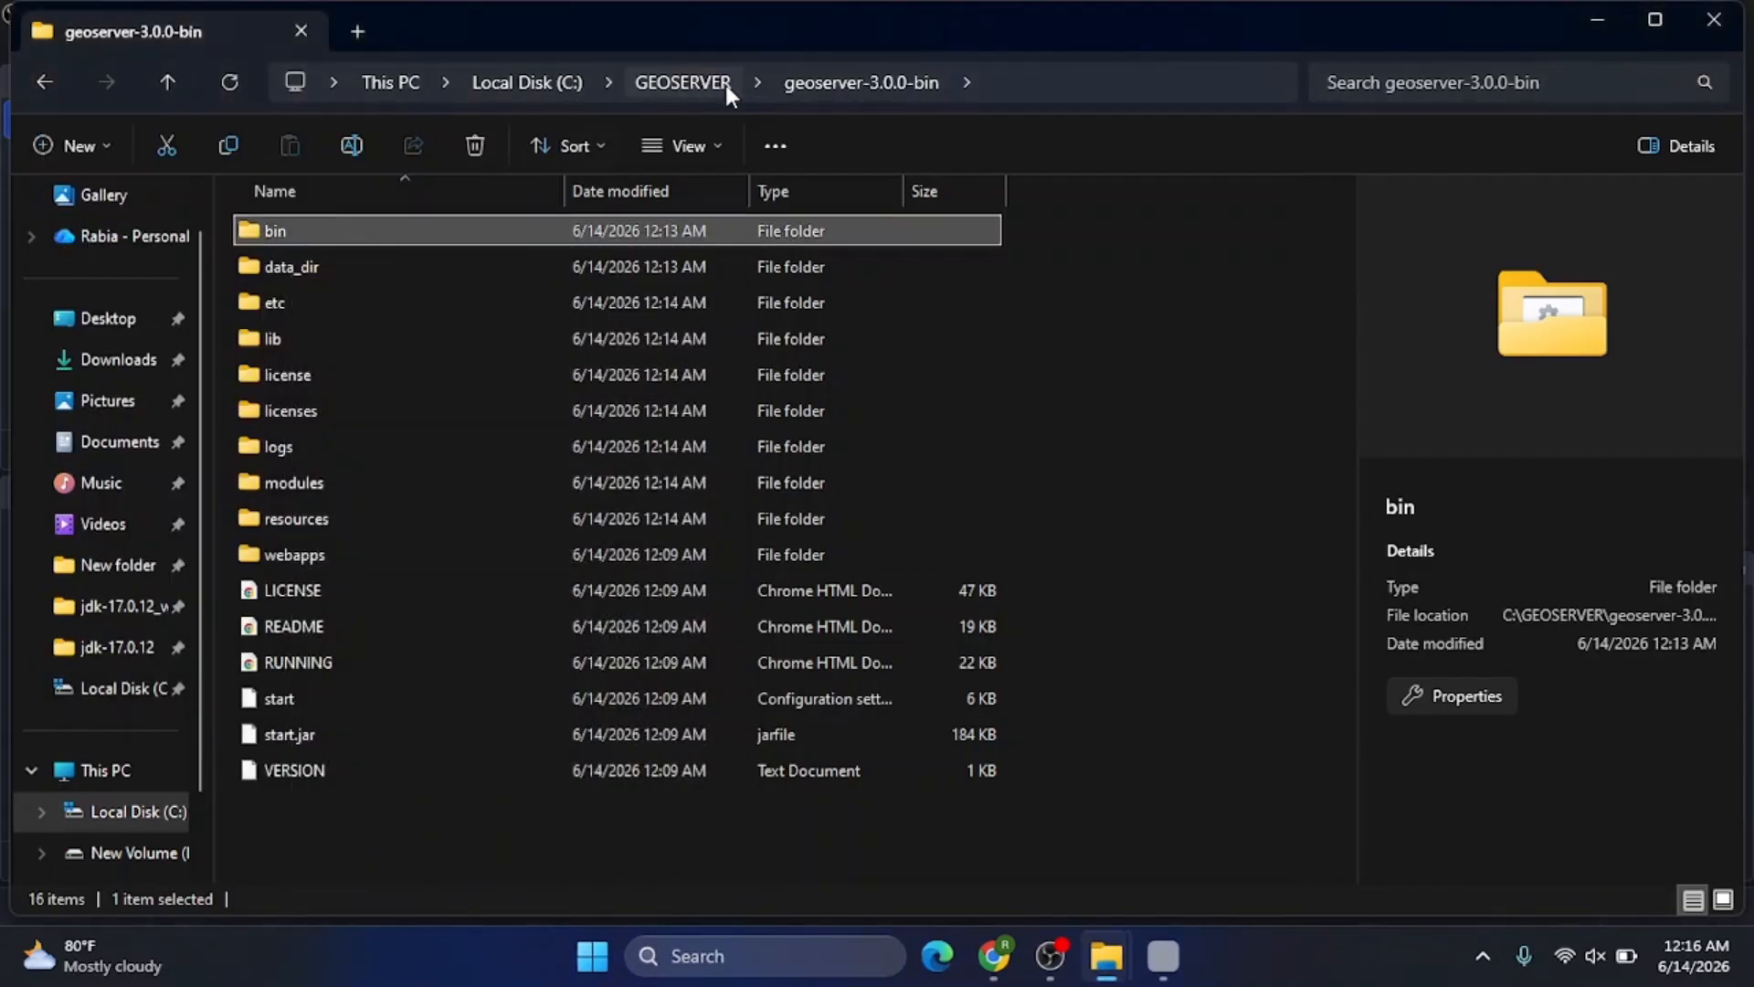
- Run the startup Windows batch file in GeoServer's bin folder and allow Java network access through the firewall
double_click(283, 234)
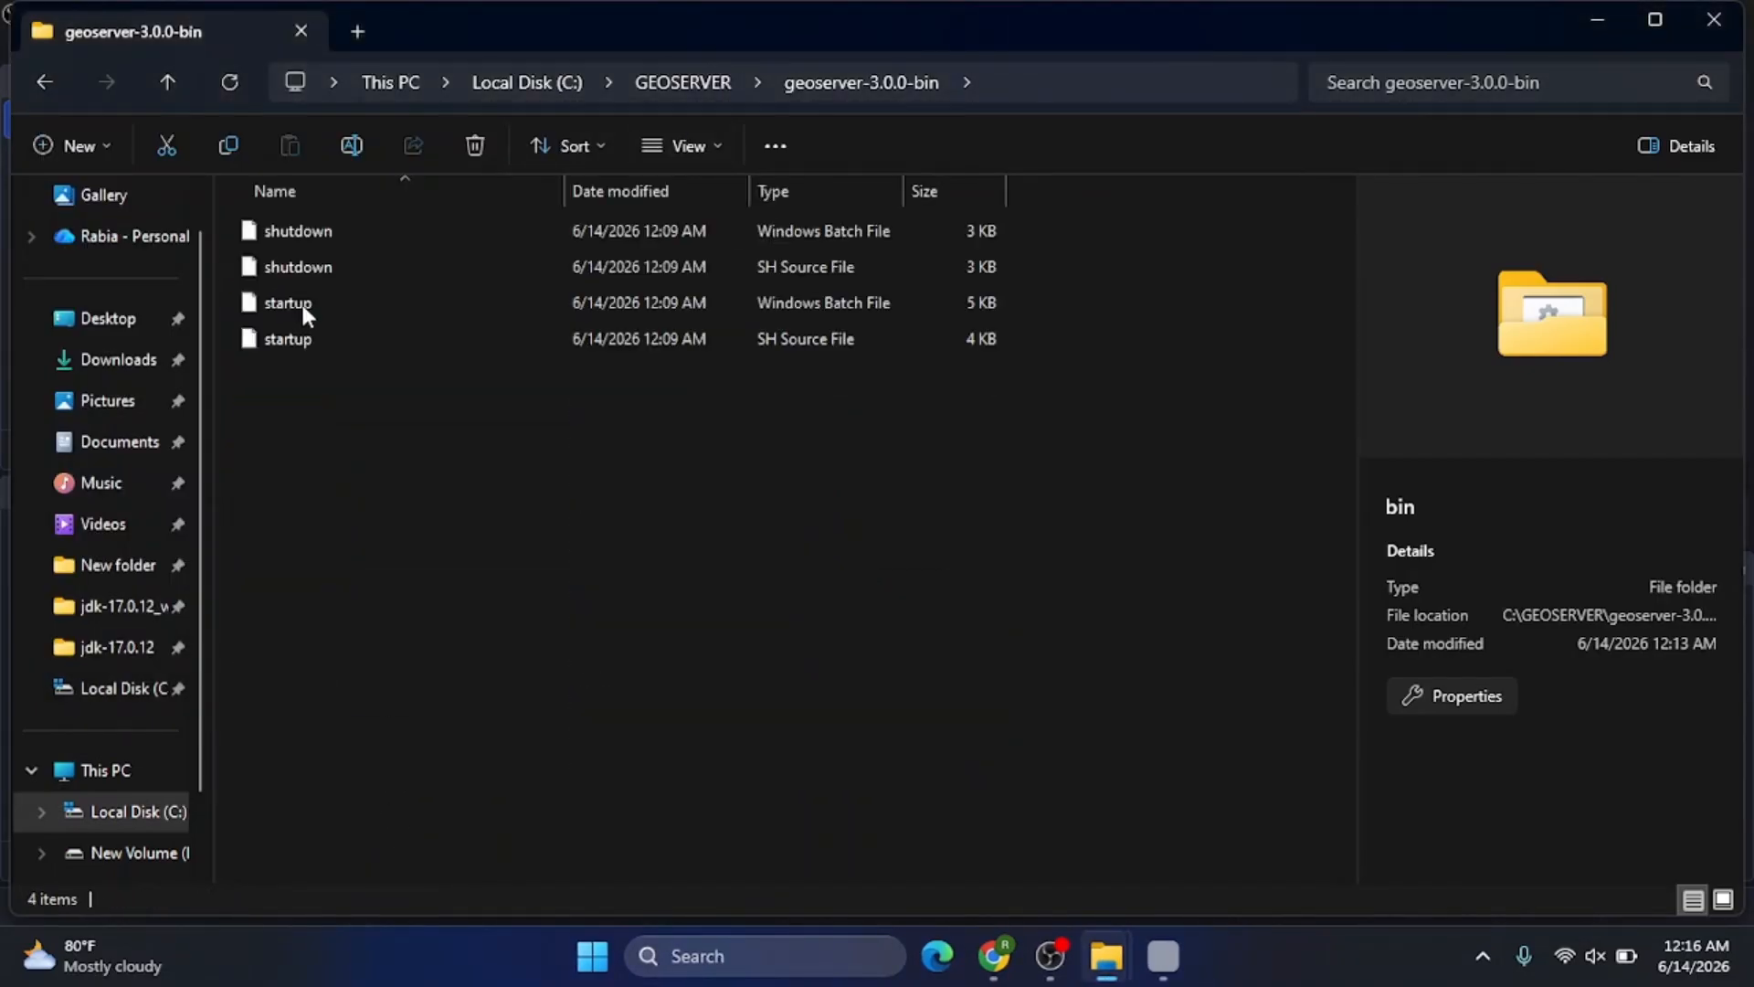
left_click(293, 309)
double_click(293, 310)
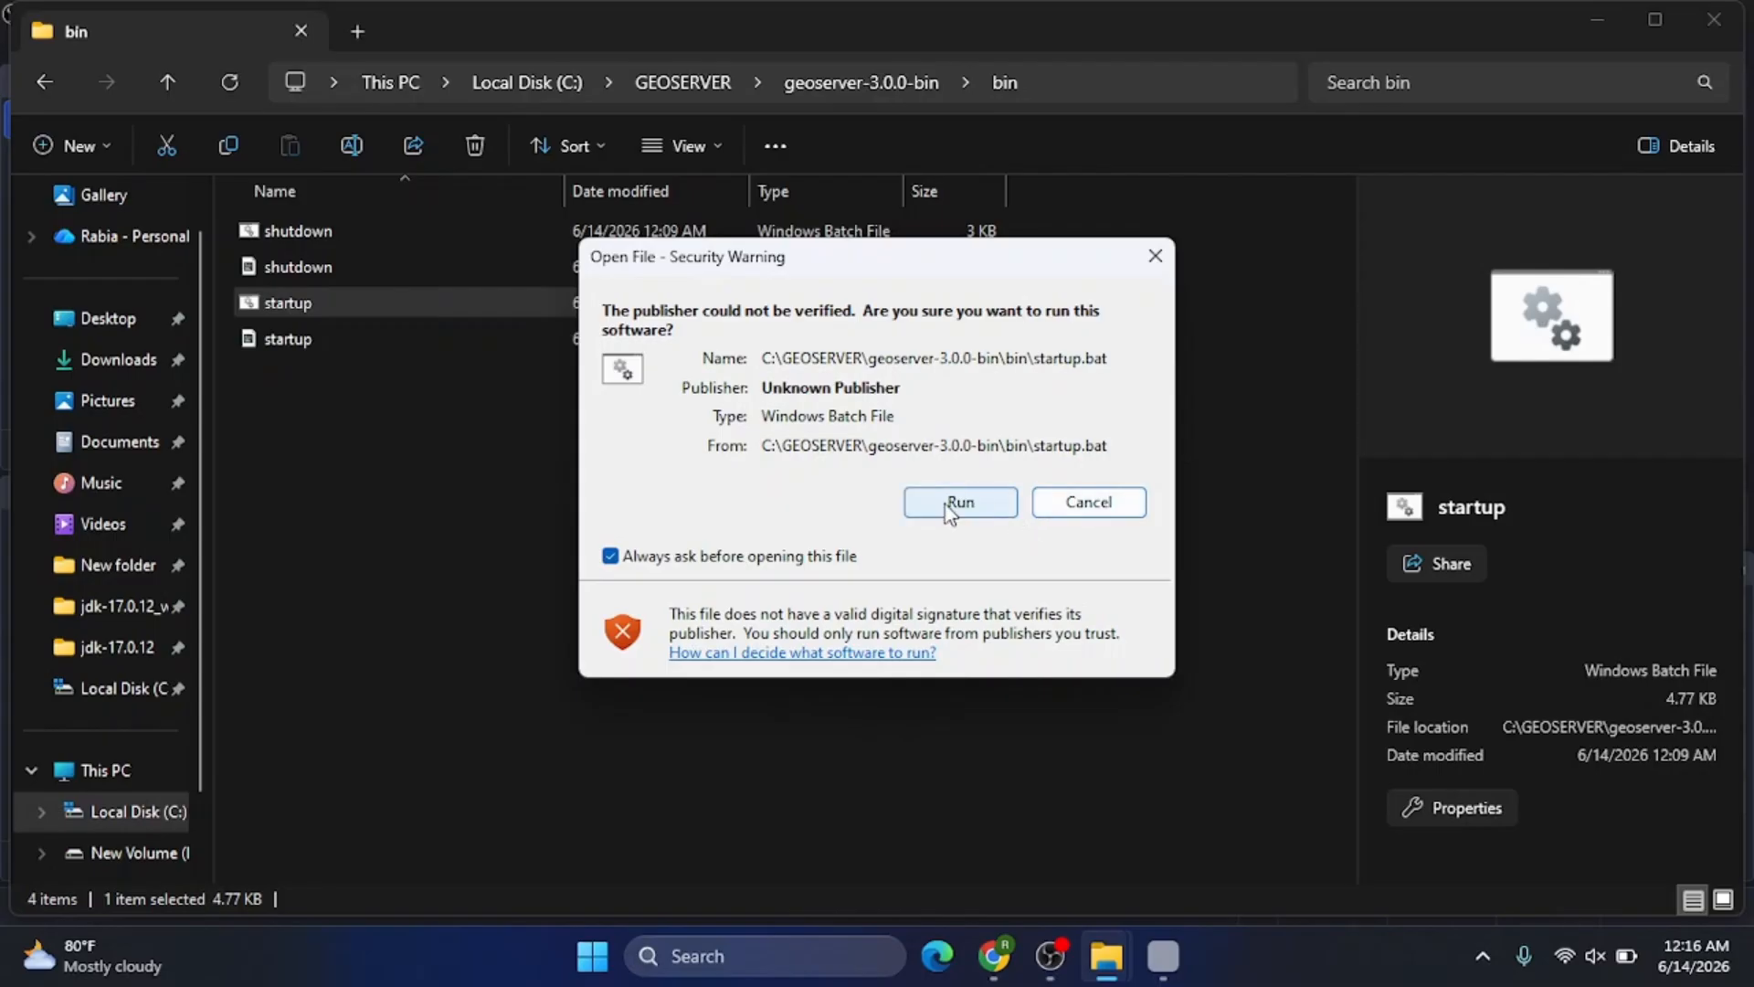
left_click(951, 510)
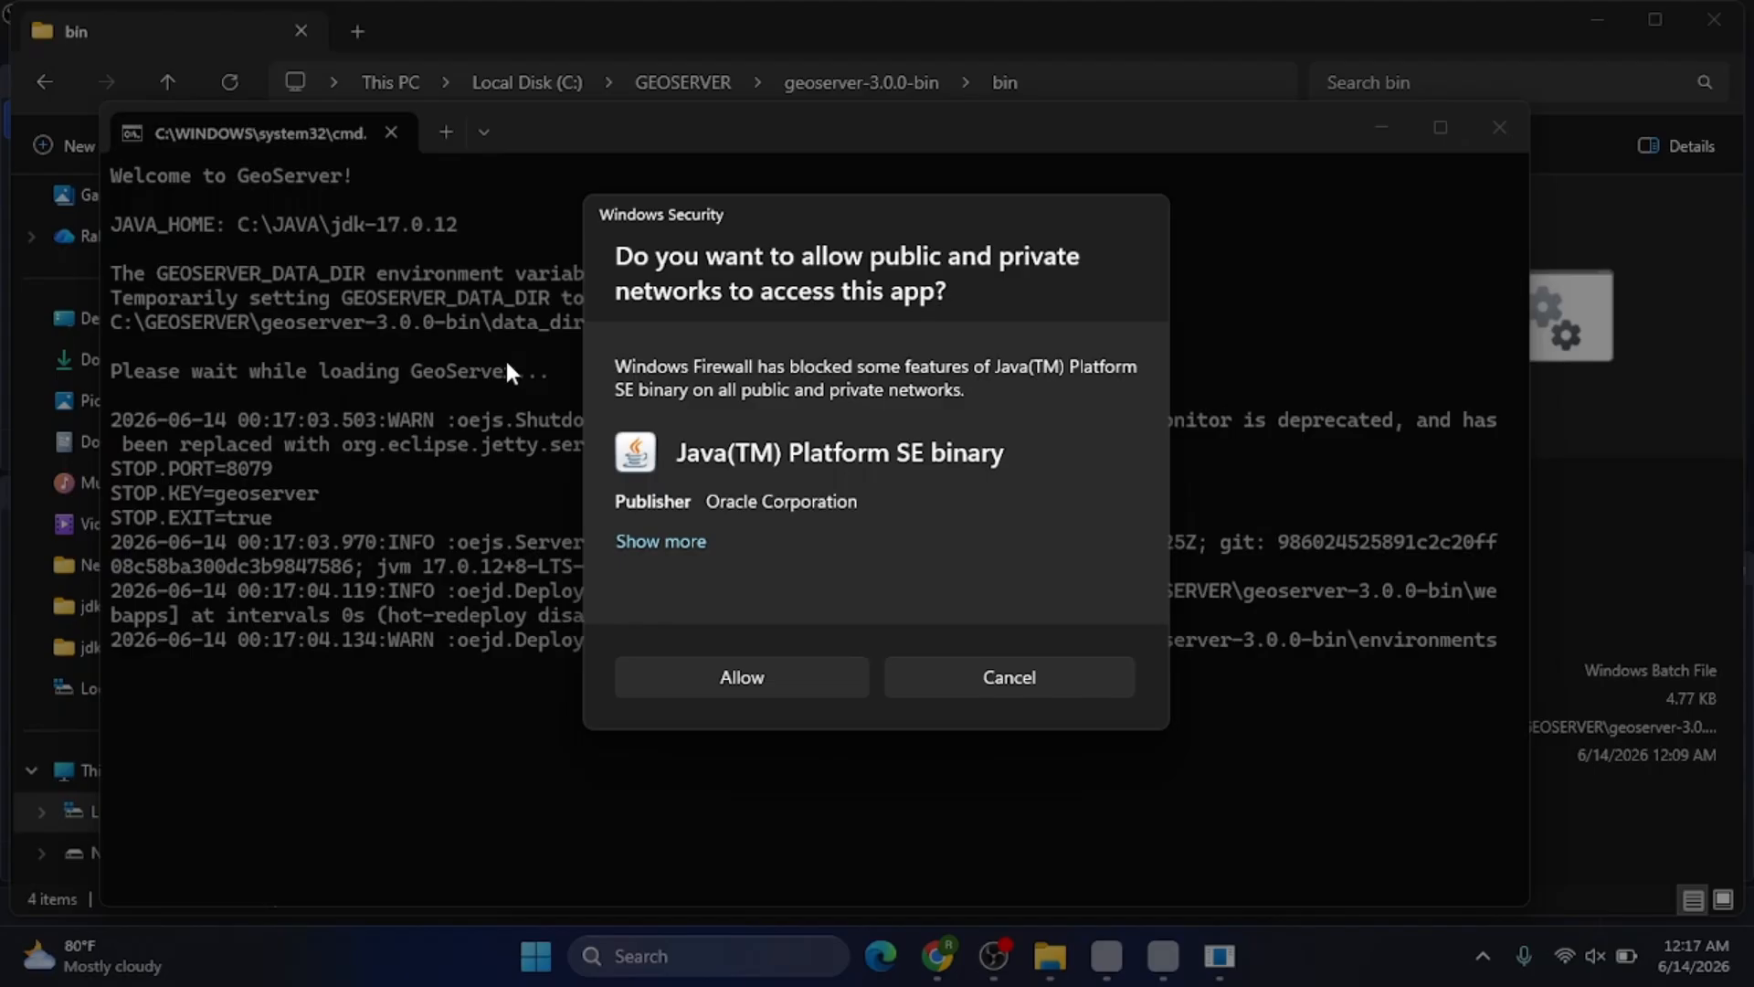
left_click(717, 701)
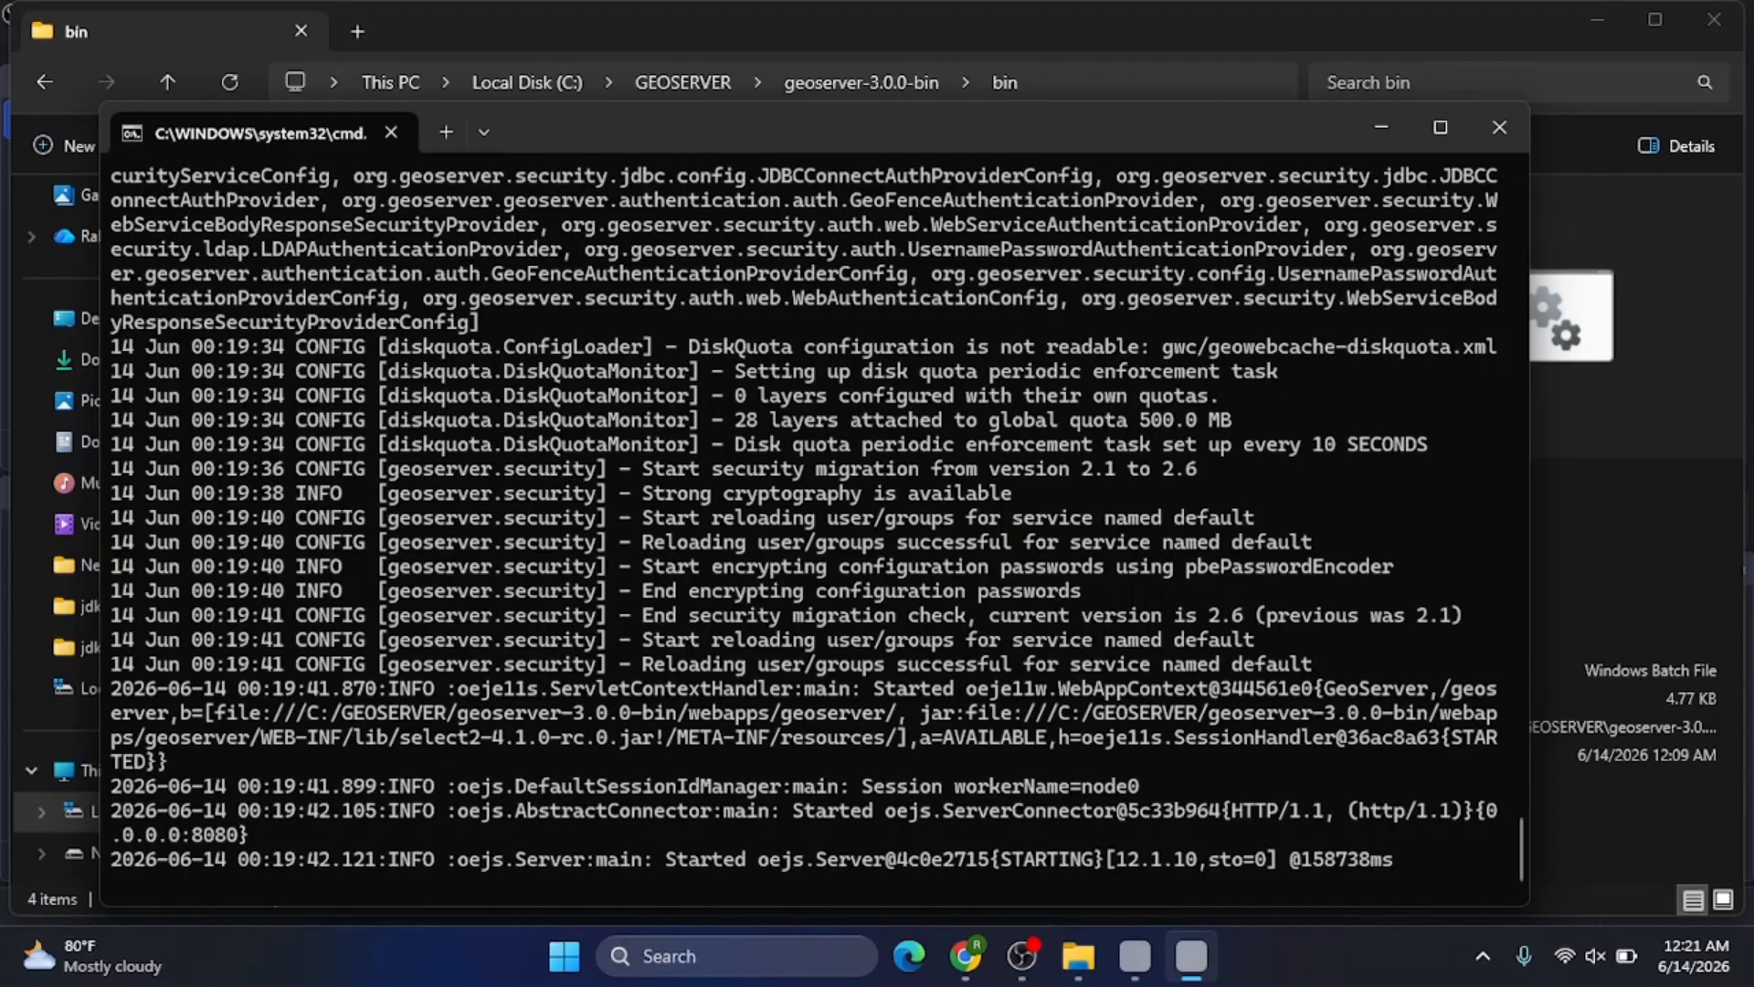
- Look over the GeoServer startup log and open localhost:8080 in a new Chrome tab
scroll(369, 429, "up", 10)
scroll(556, 662, "down", 10)
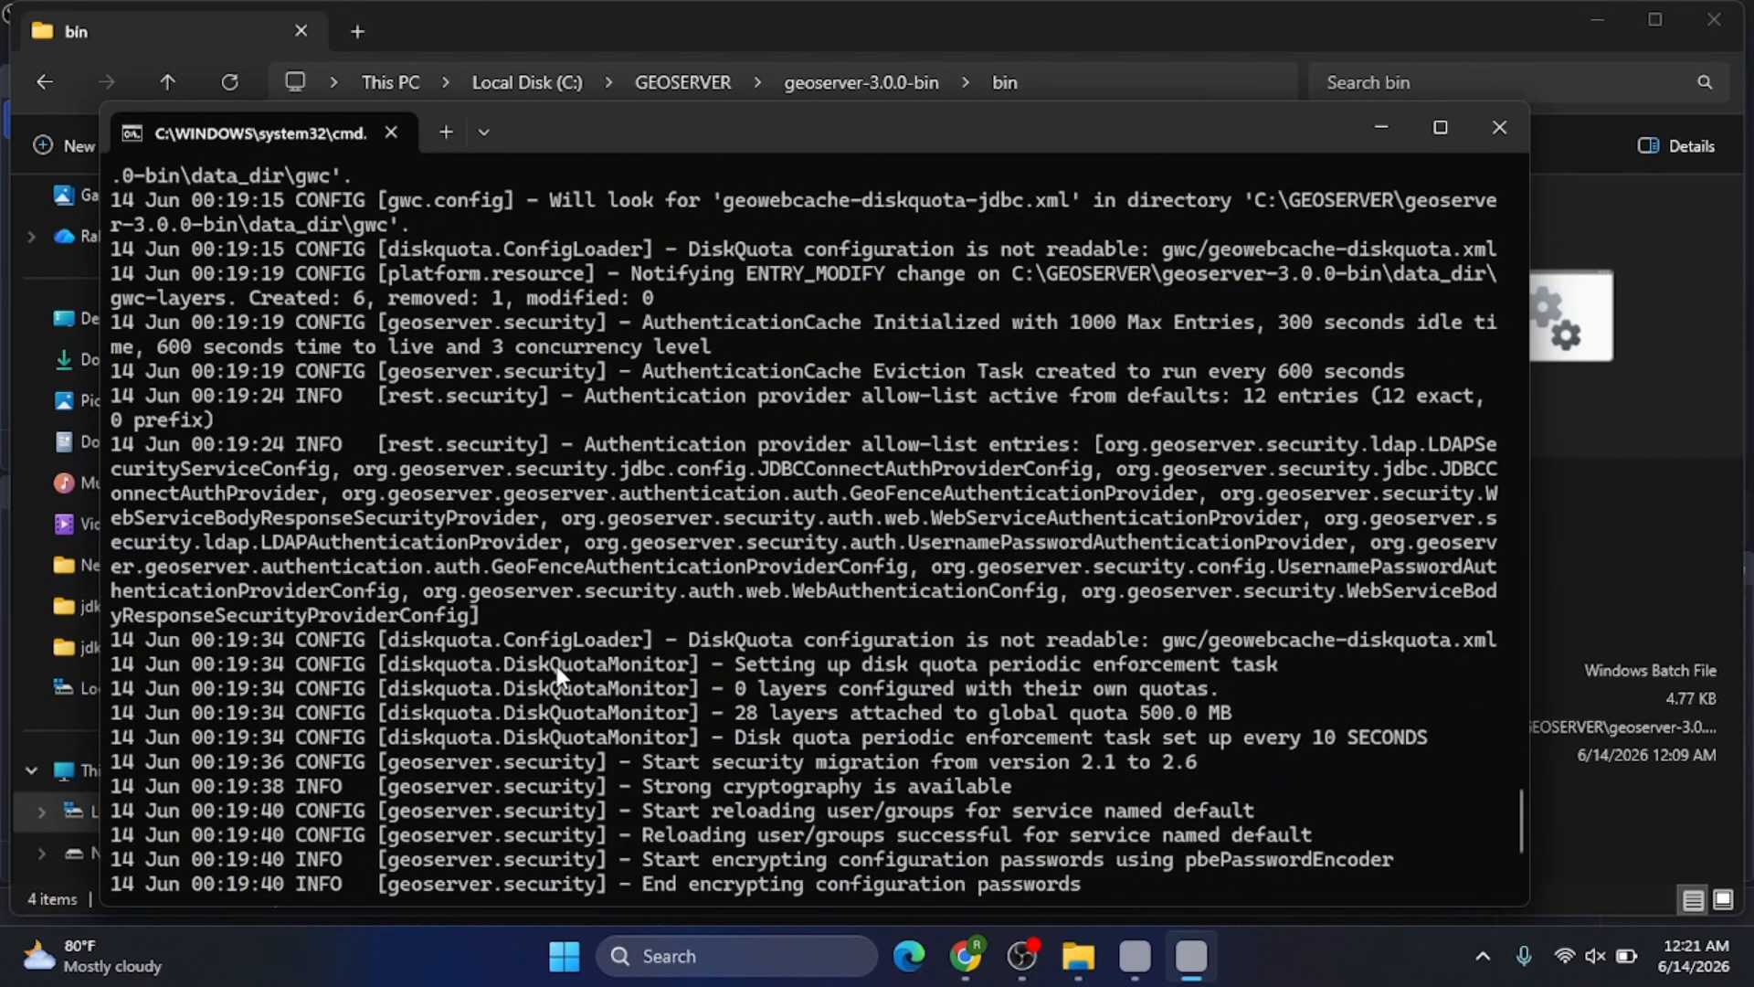
left_click(964, 956)
left_click(681, 26)
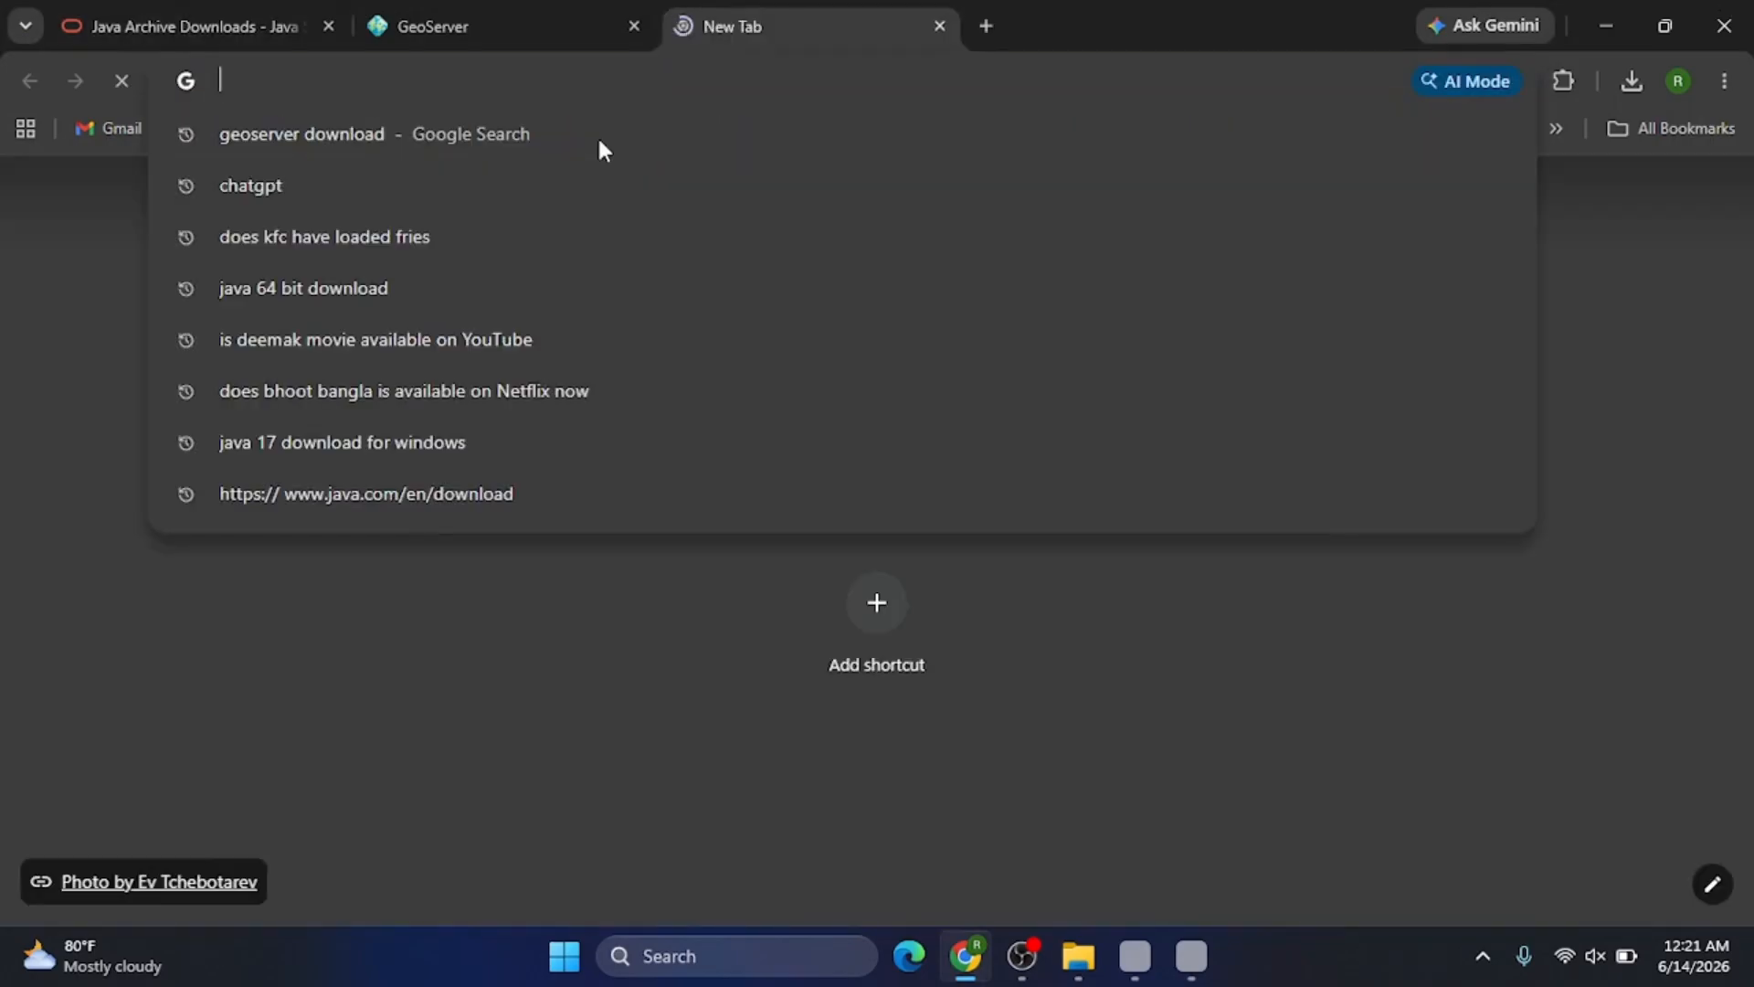
type("loca")
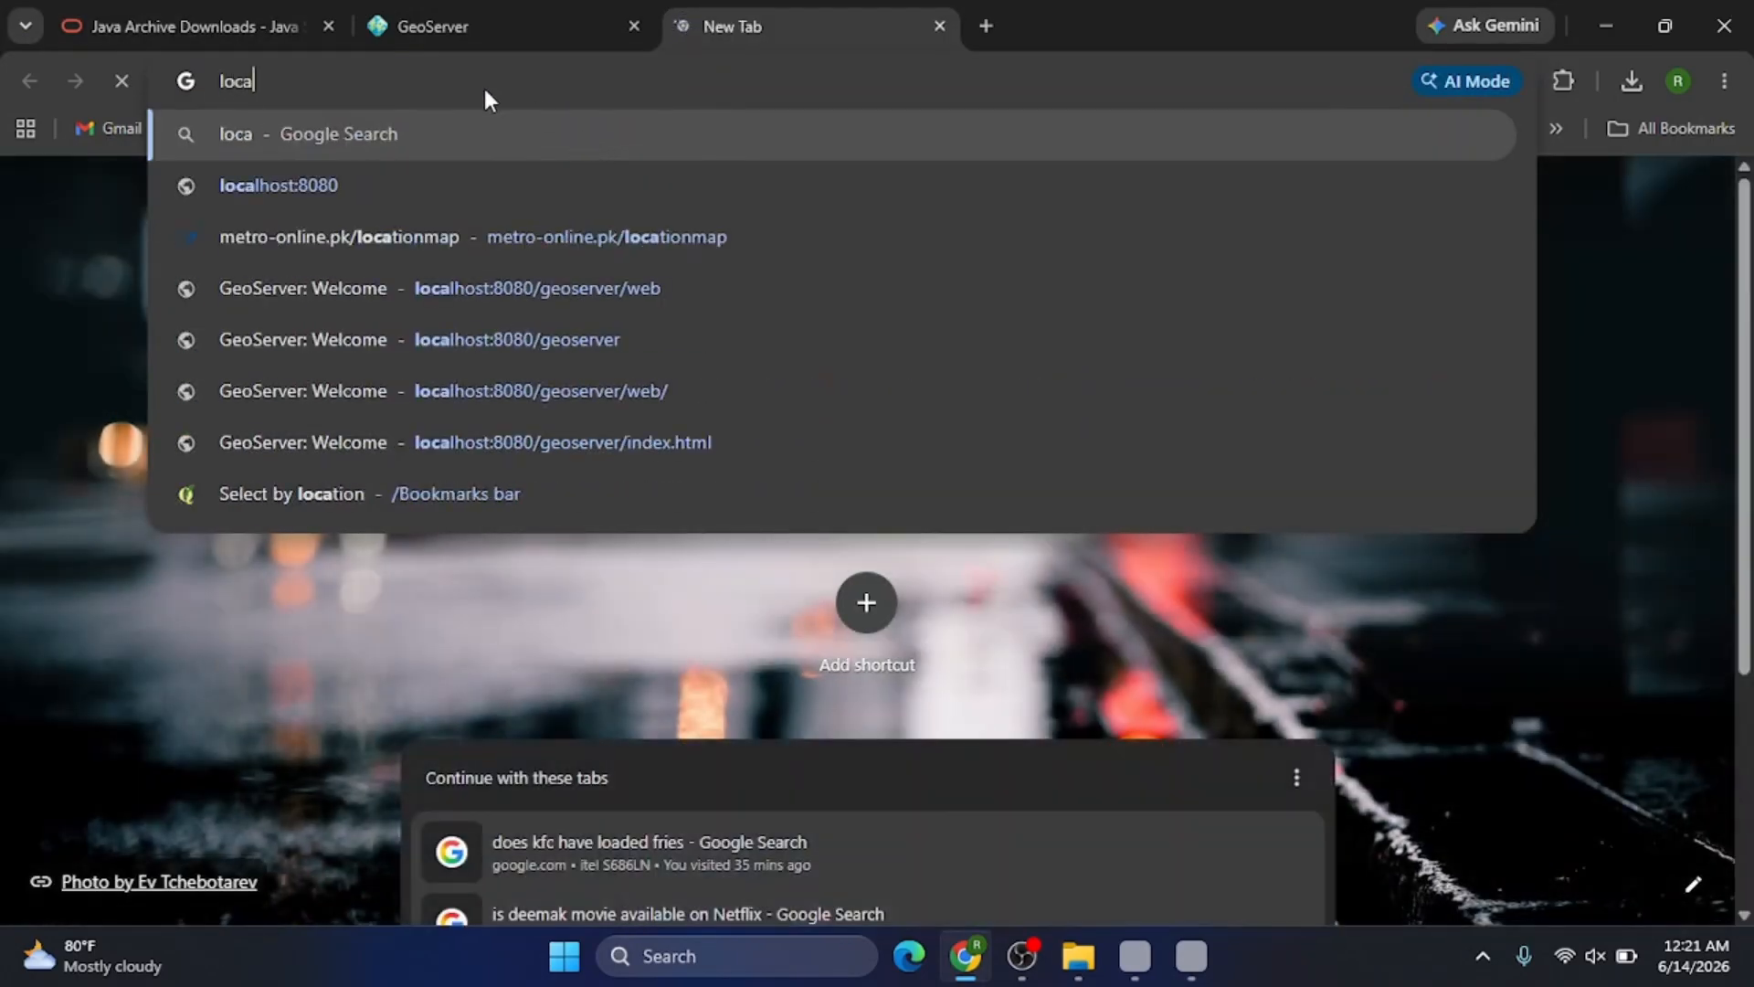
left_click(254, 192)
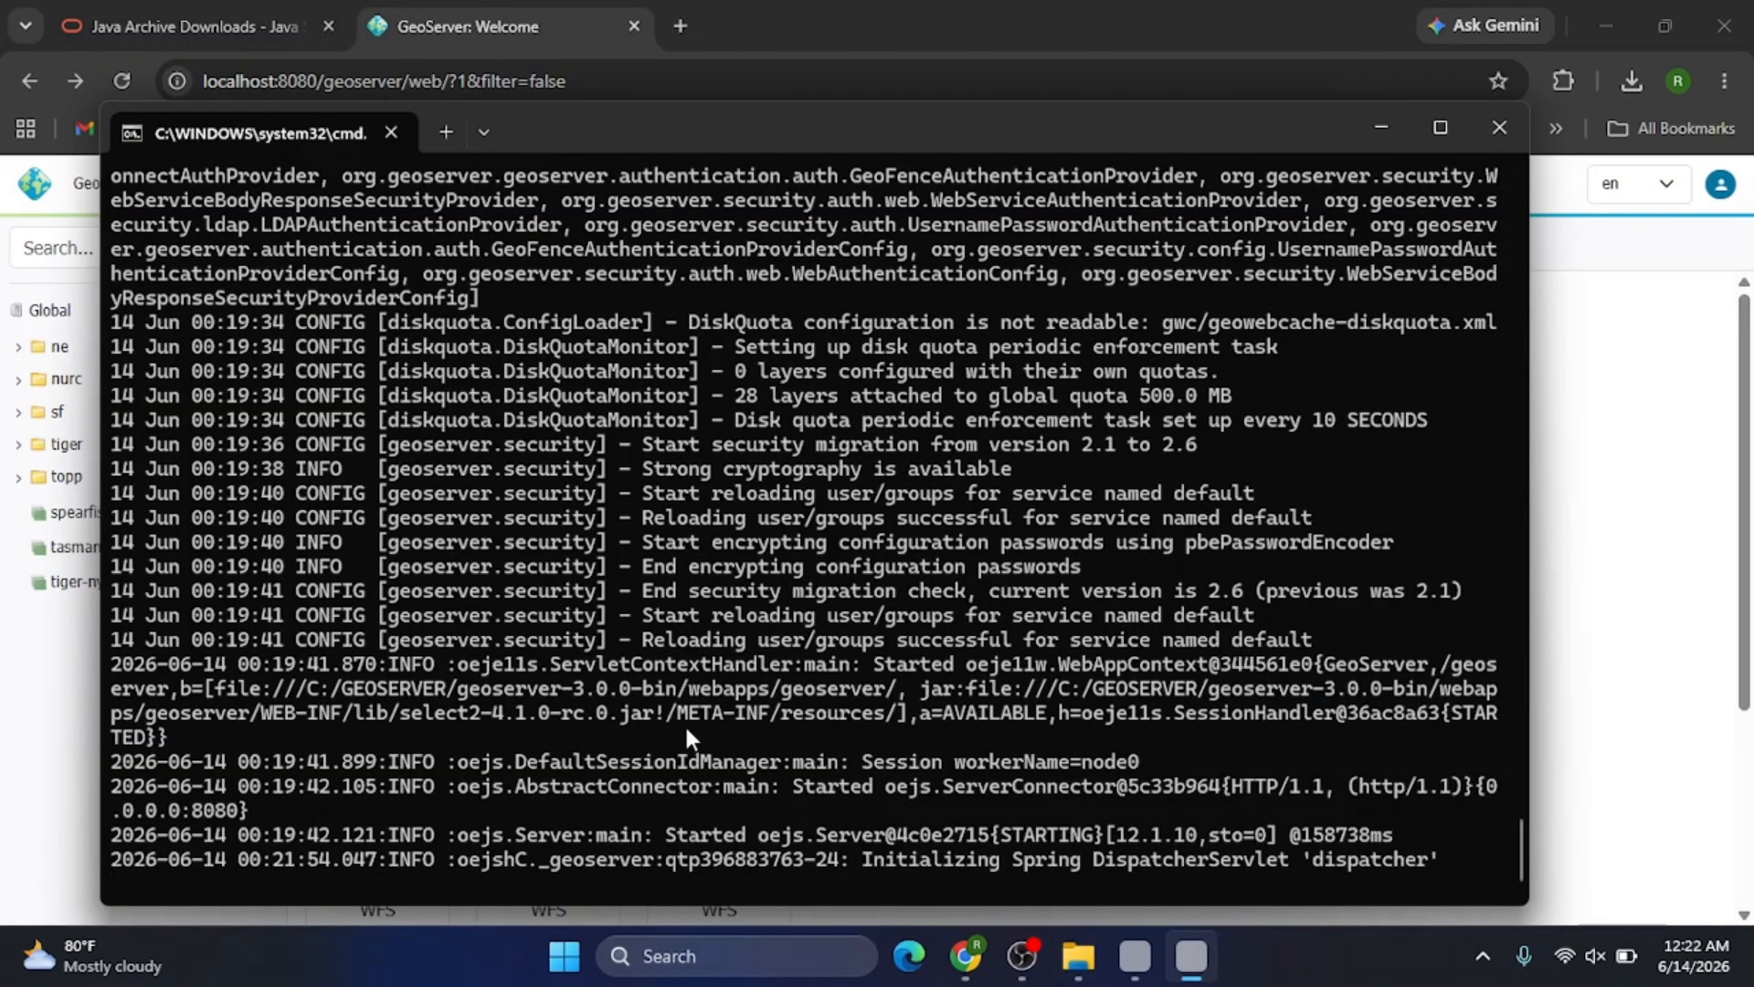
- Review the latest lines of the GeoServer console log and minimize the console window
scroll(721, 658, "up", 3)
scroll(712, 672, "down", 3)
left_click(1379, 128)
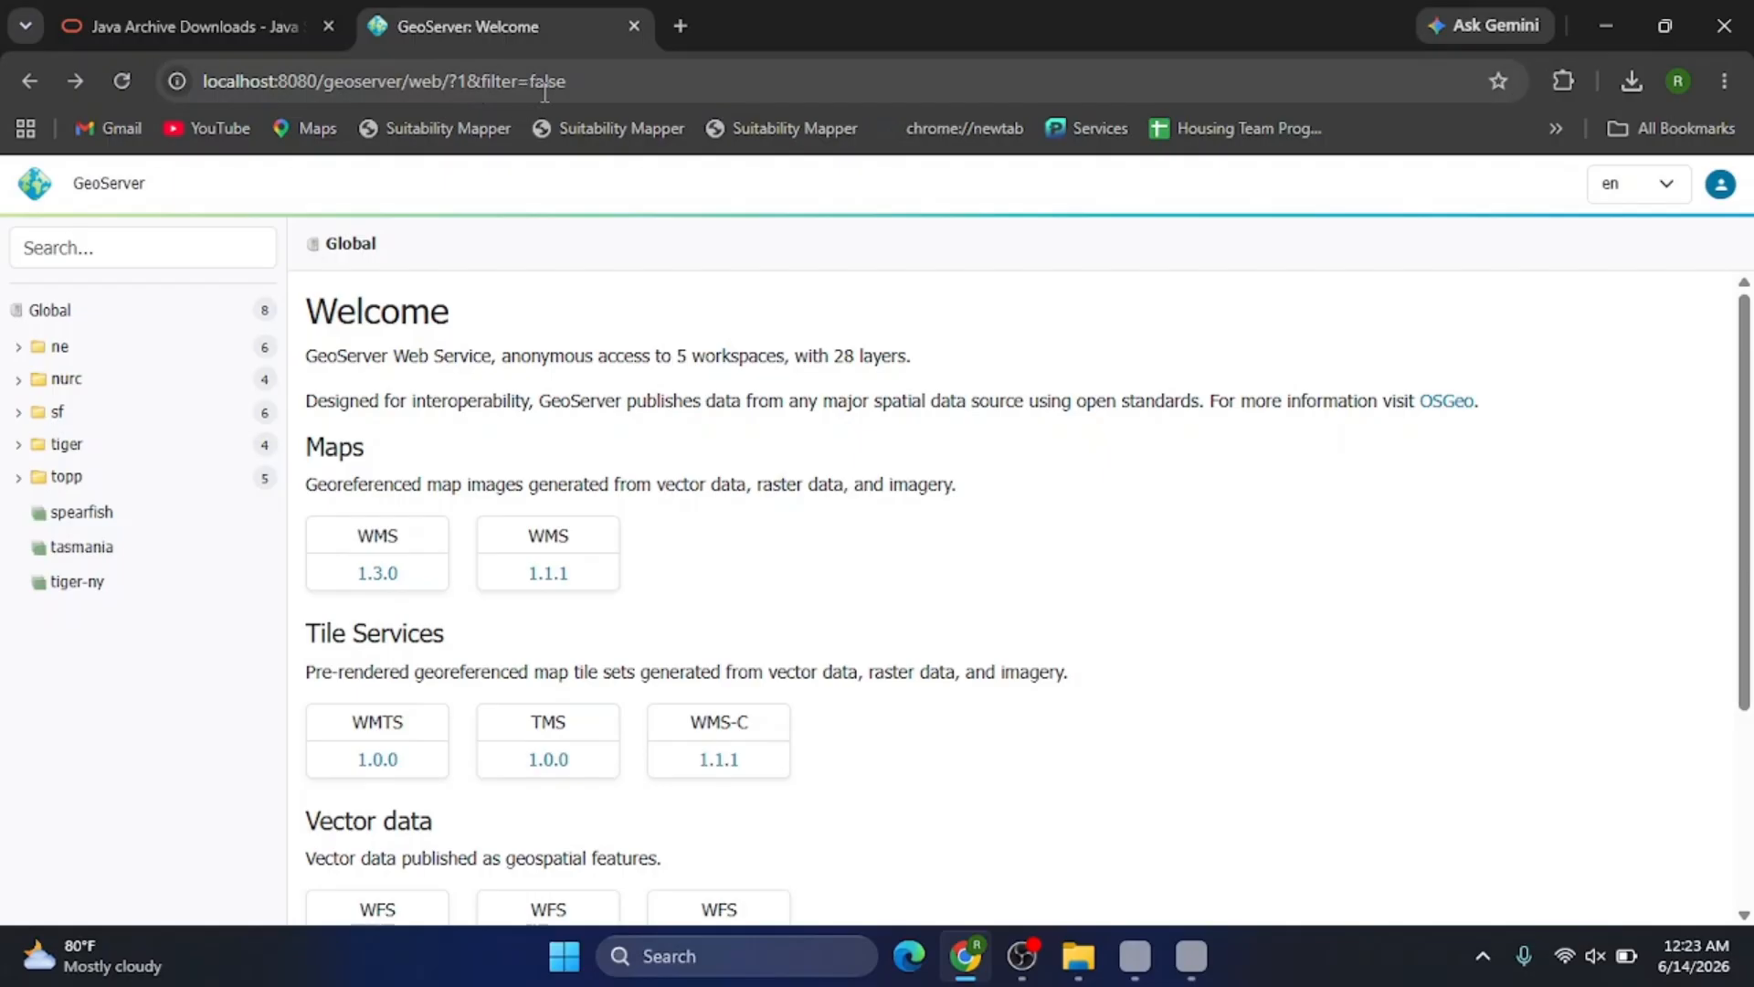
- Open the Welcome page and the About page of the GeoServer web interface
left_click(129, 187)
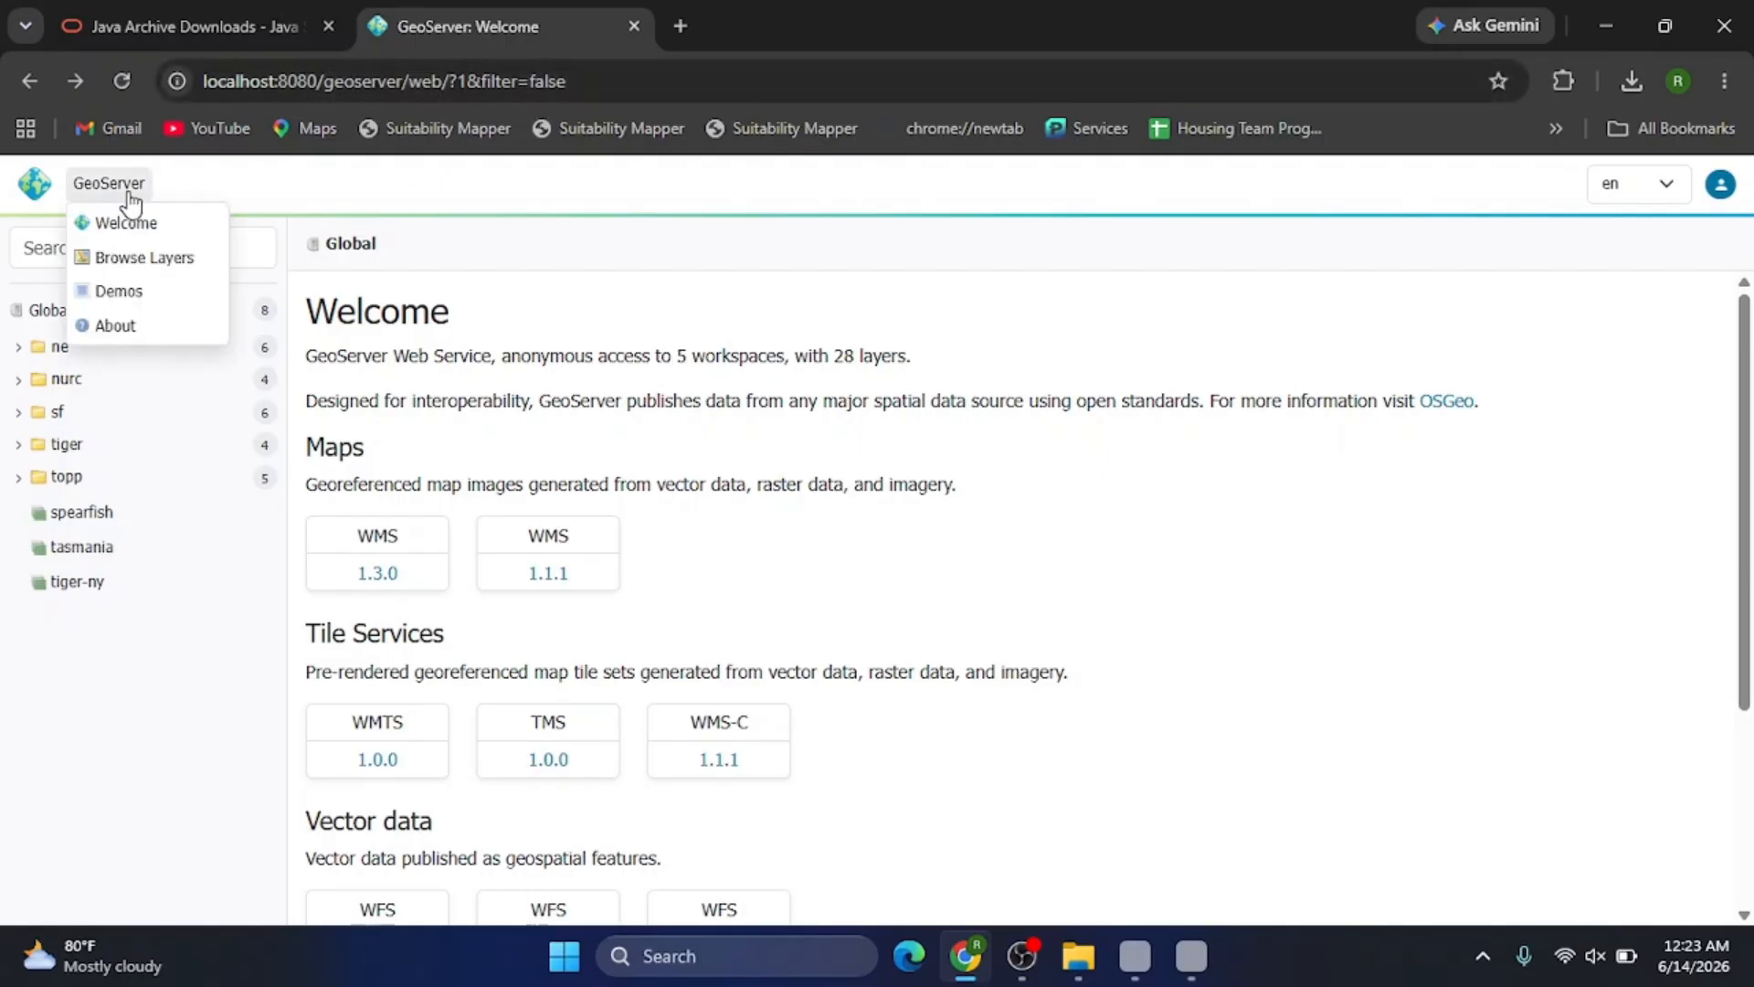
mouse_move(79, 185)
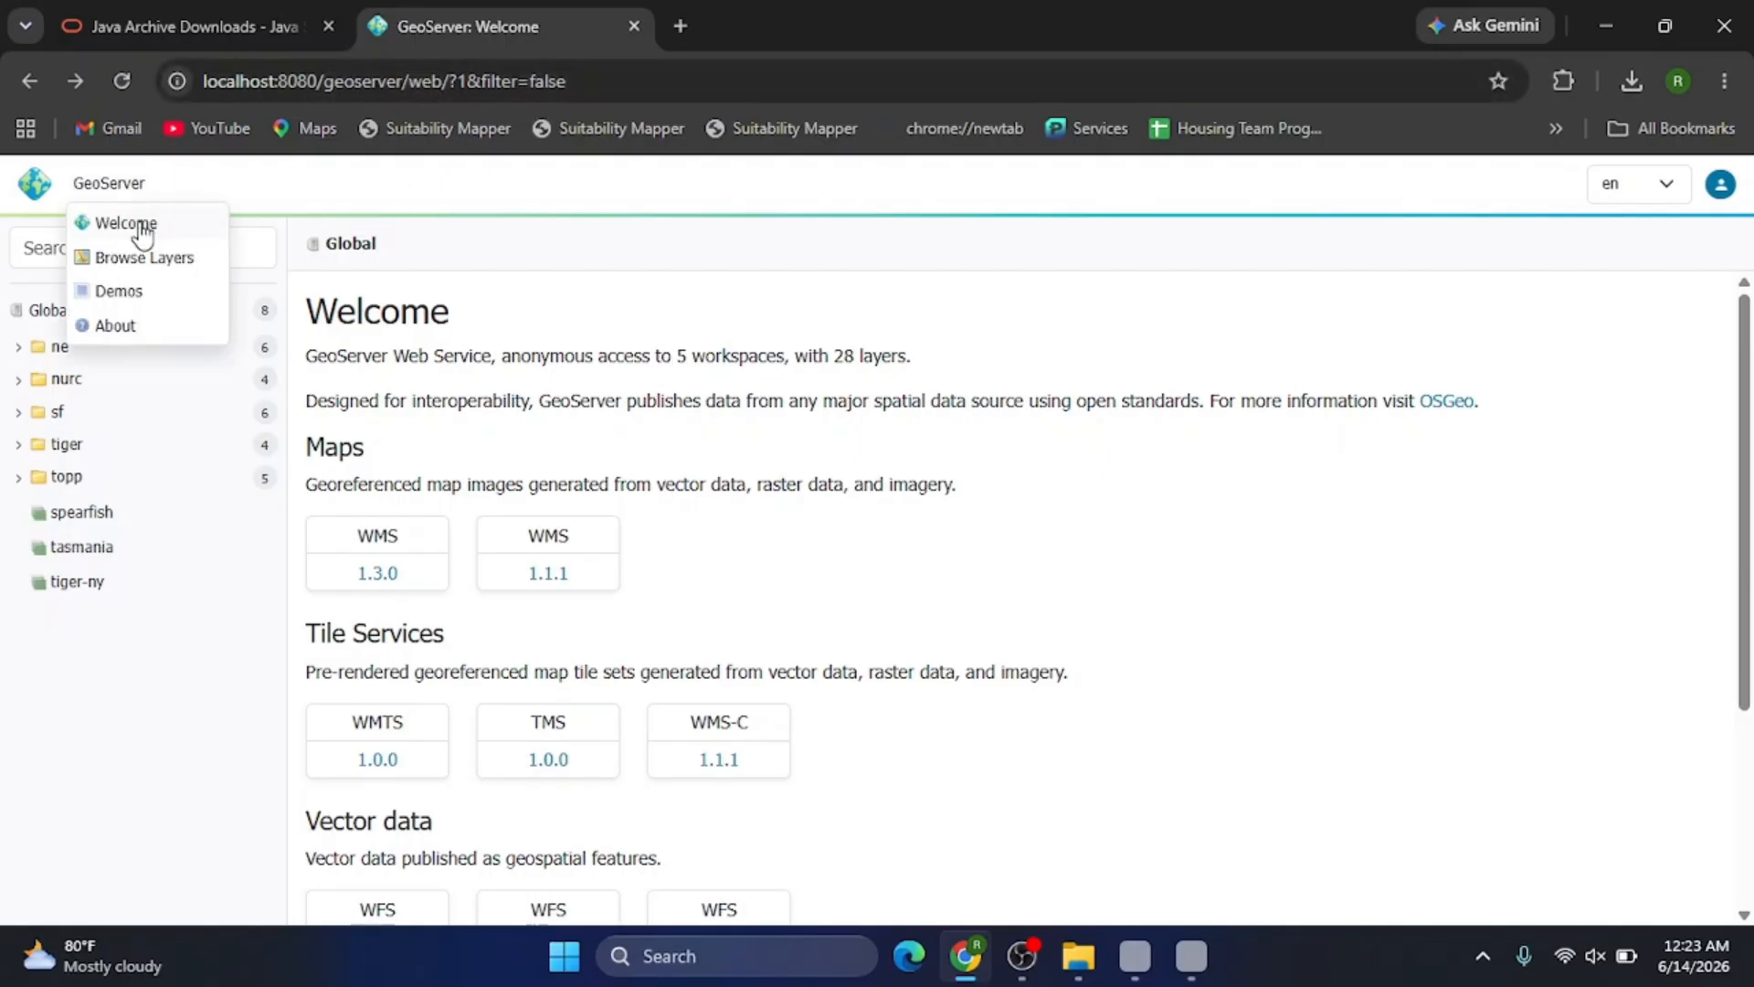
left_click(131, 225)
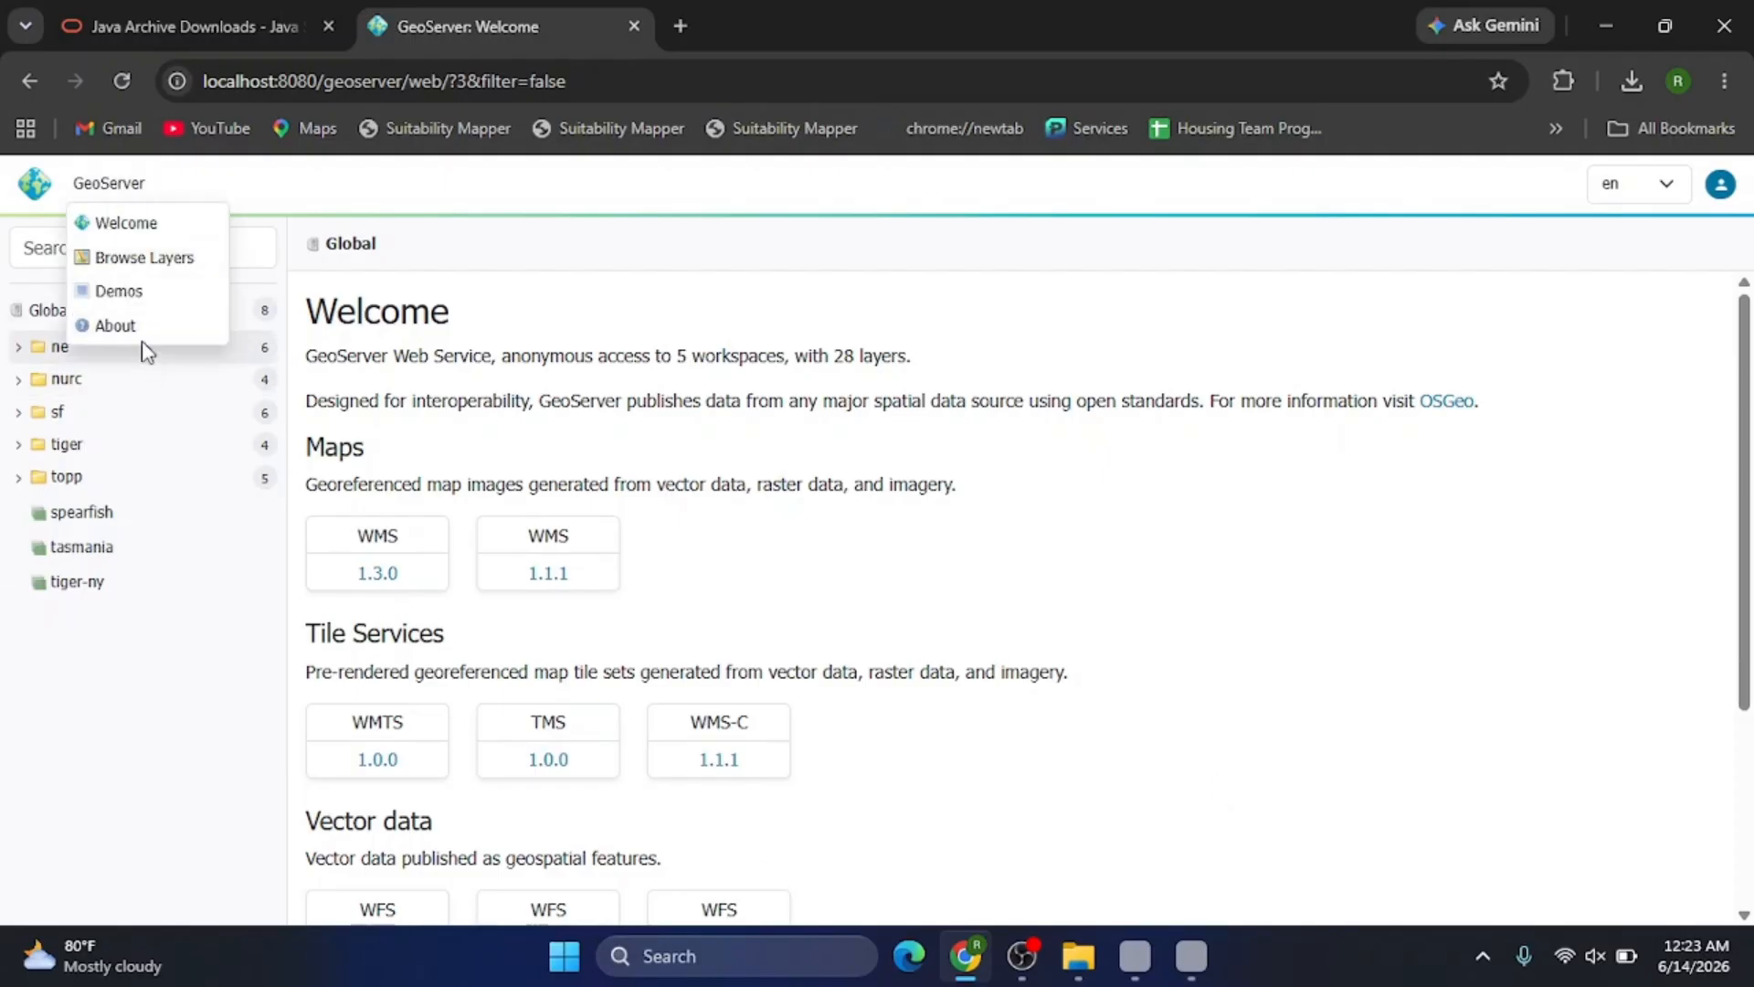
left_click(21, 414)
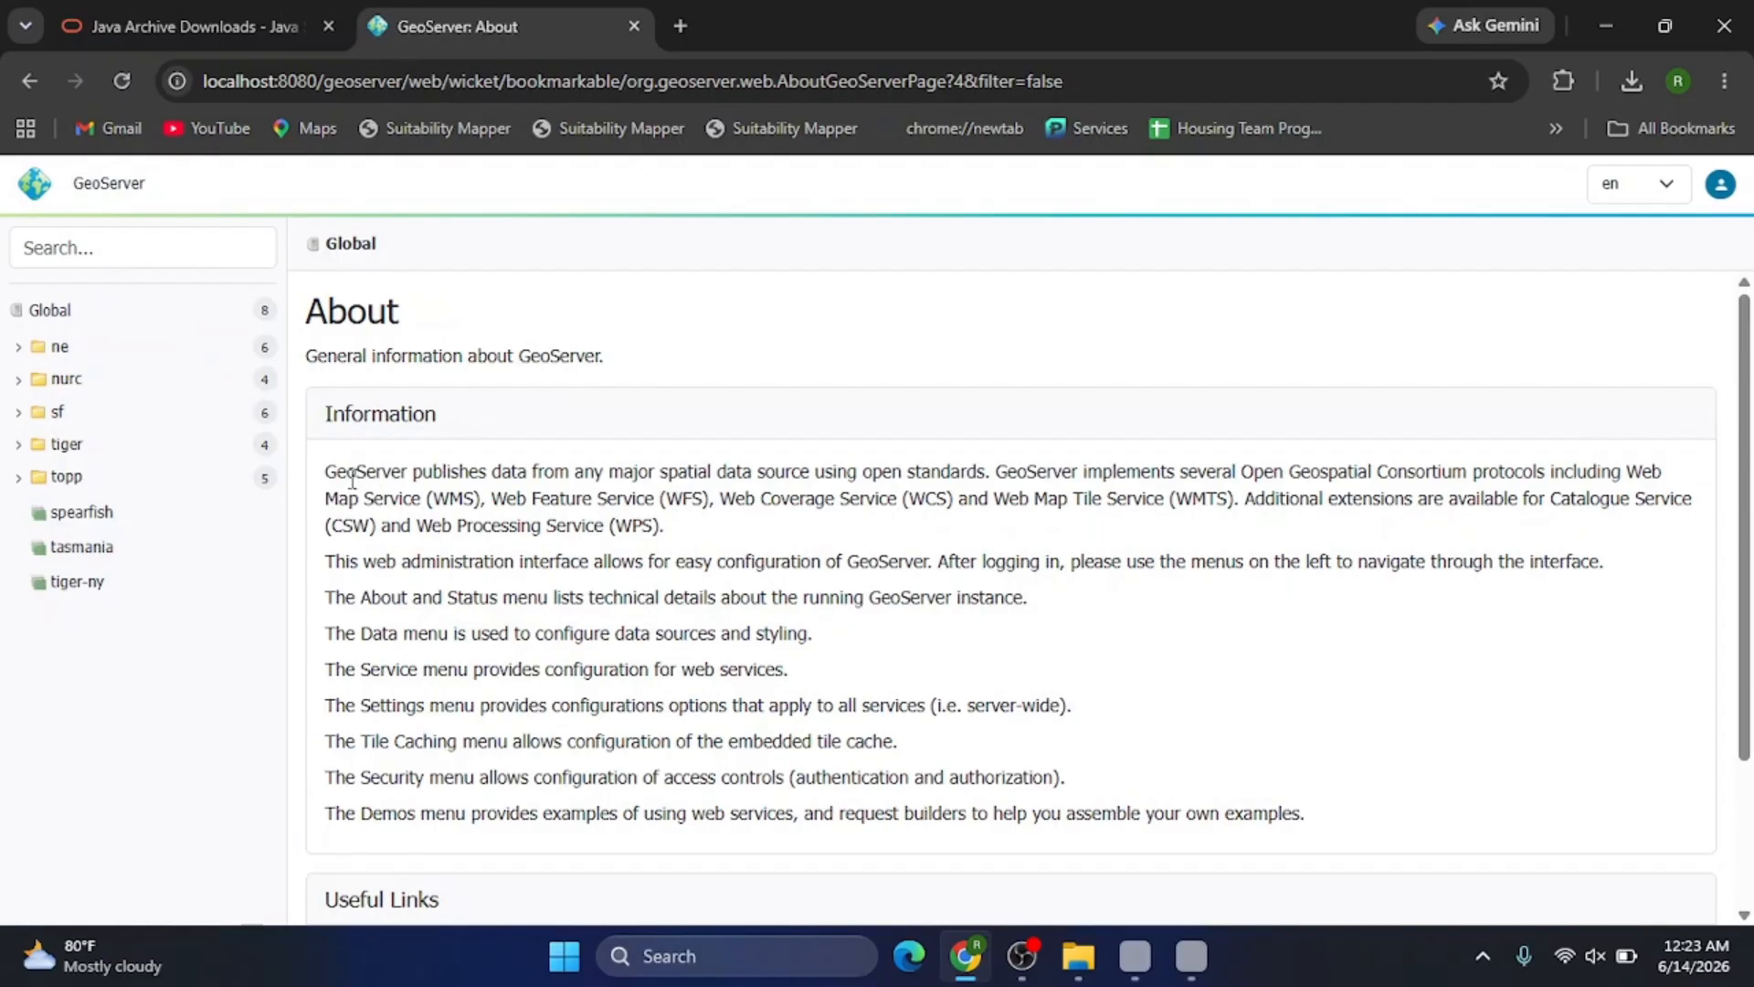
- Read the Information section of the About page, highlighting the passage on spatial data sources and supported protocols
left_click_drag(334, 472, 673, 548)
left_click(673, 548)
left_click_drag(606, 473, 996, 471)
left_click(479, 619)
left_click_drag(687, 473, 850, 498)
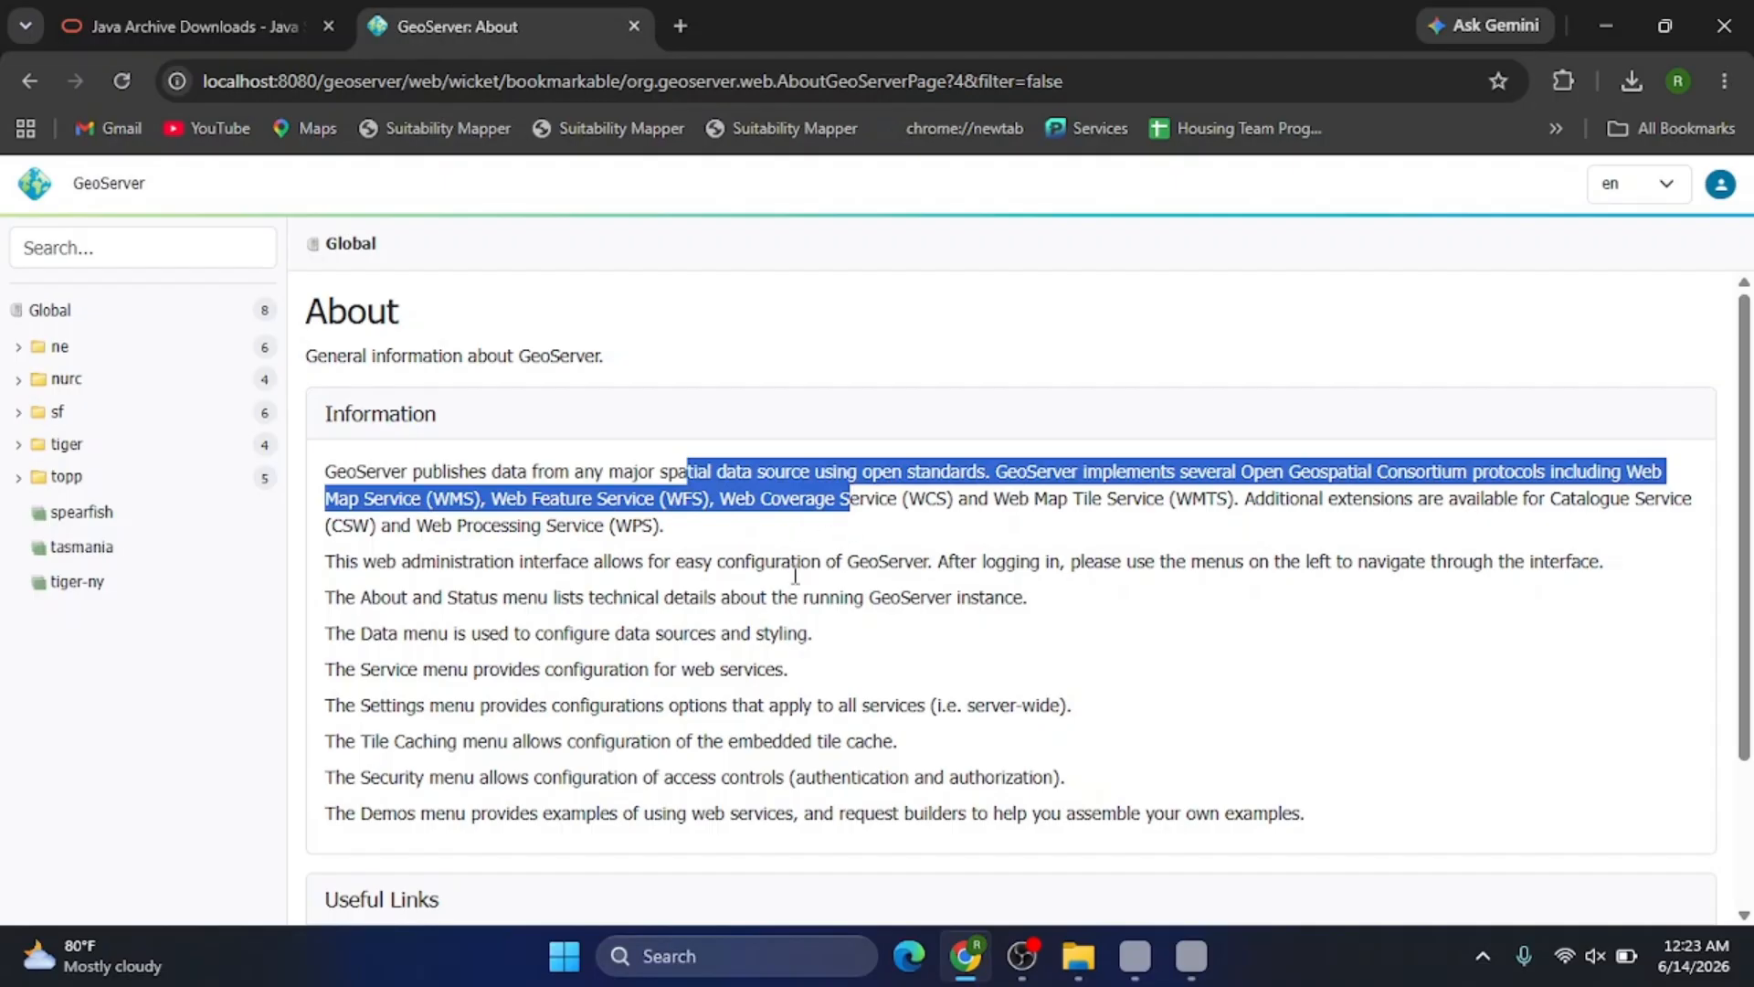
left_click(795, 621)
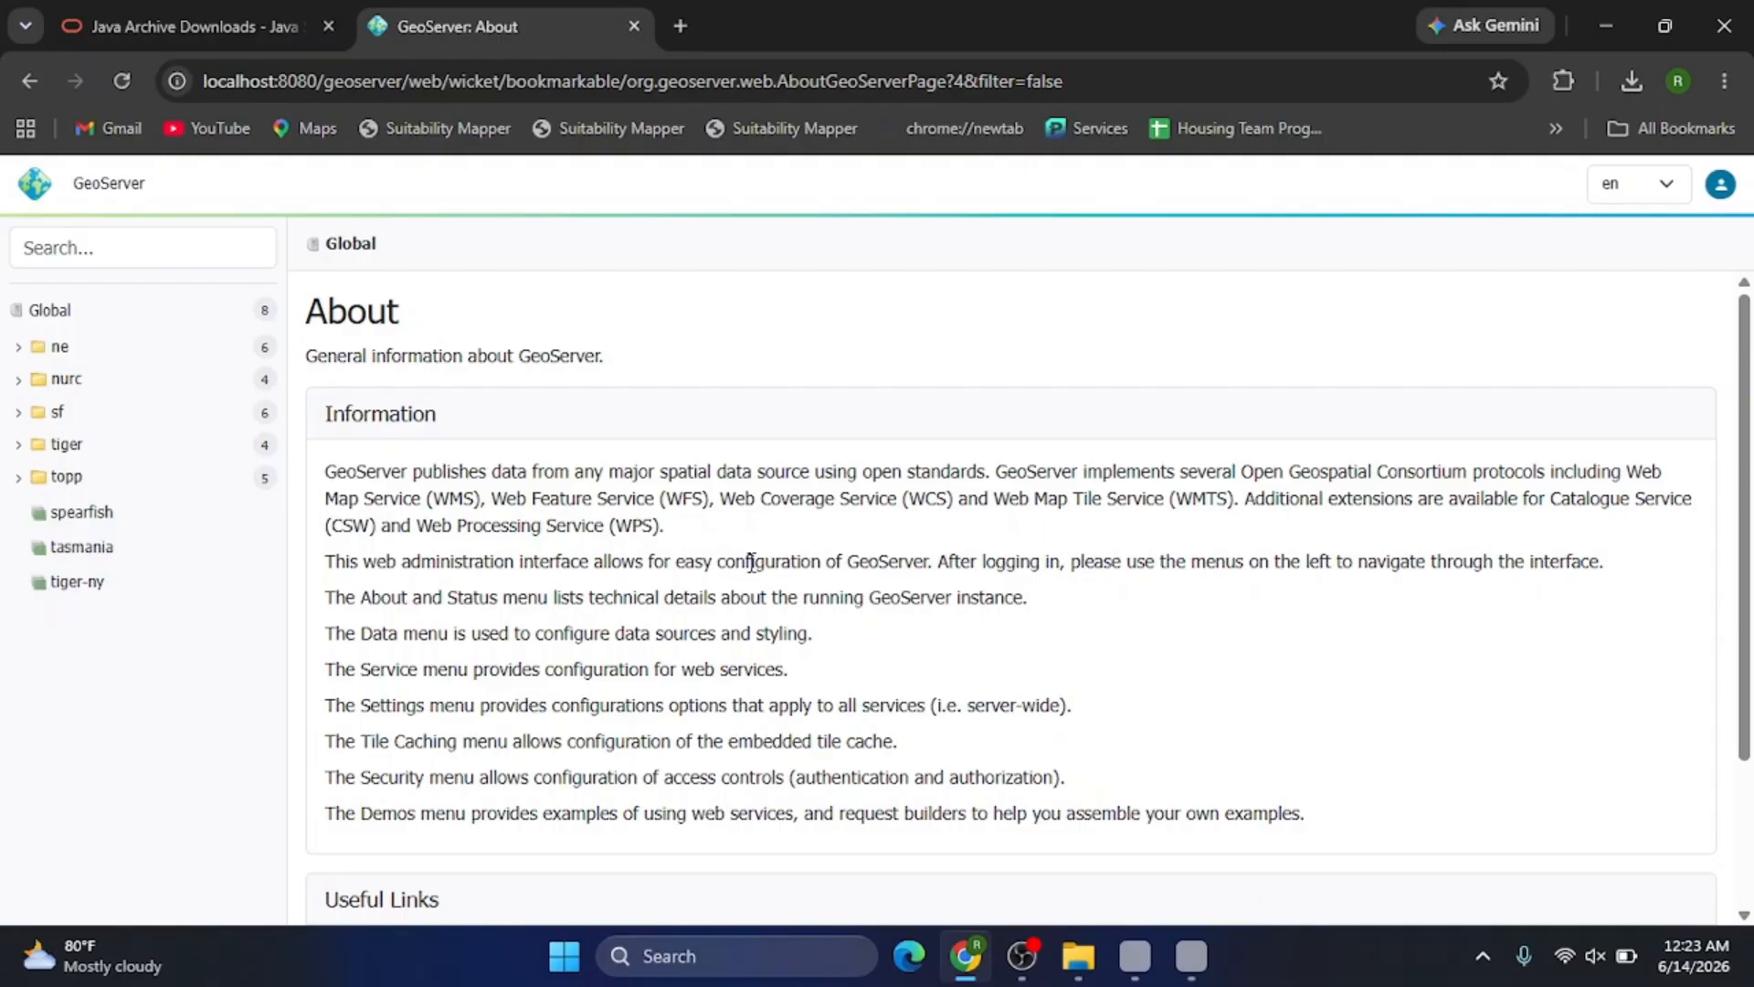